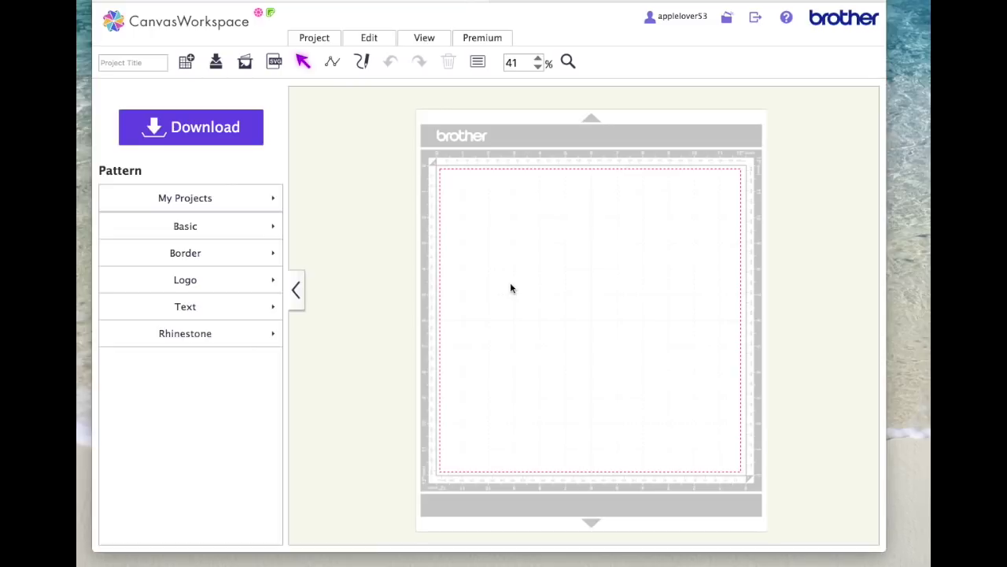
Step: Switch to dafont.com, search for "olivia" and open the page of the Olivia calligraphy font by Font Bundles
{"action": "left_click", "coordinate": [605, 1]}
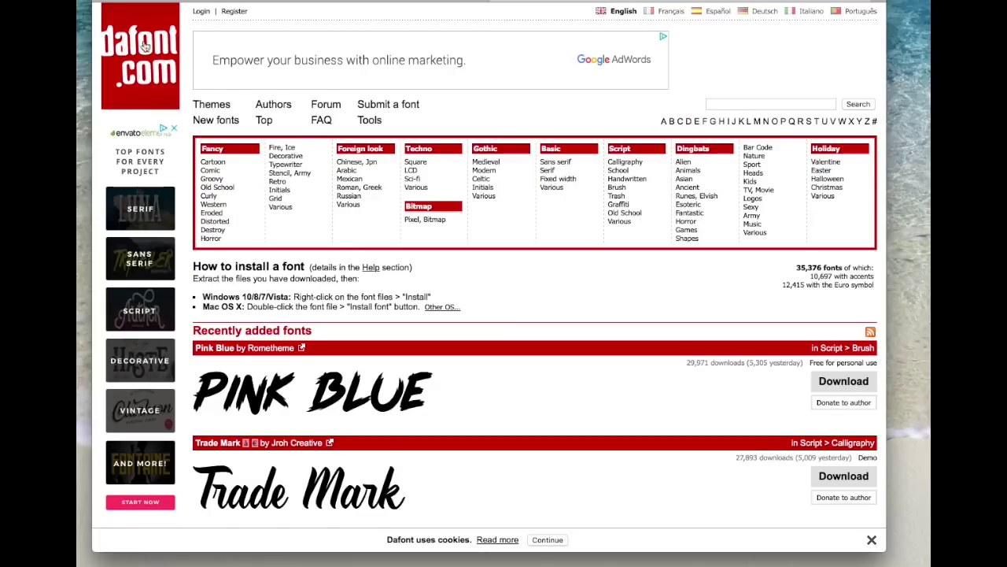
{"action": "left_click", "coordinate": [731, 104]}
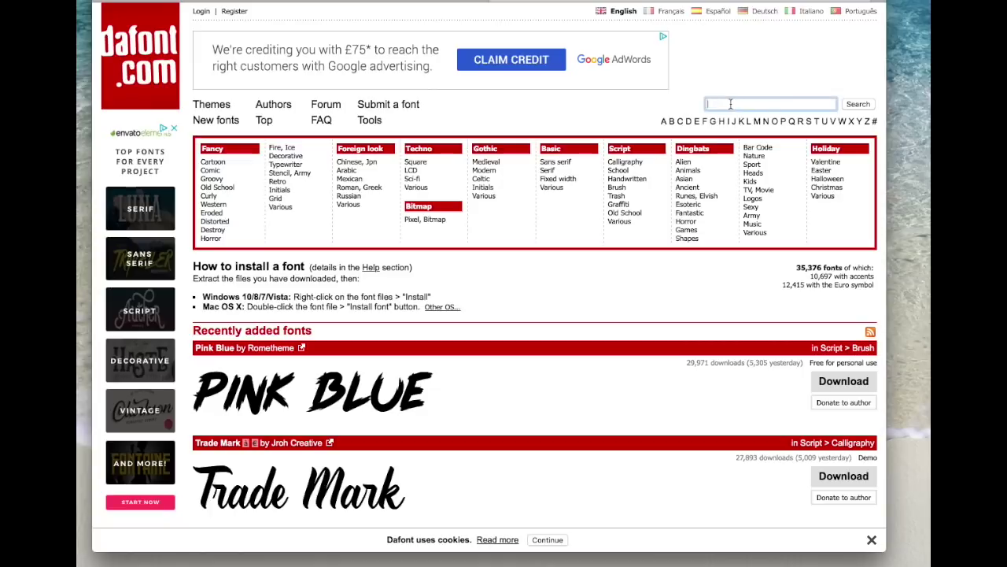
{"action": "type", "text": "olivia"}
{"action": "left_click", "coordinate": [858, 106]}
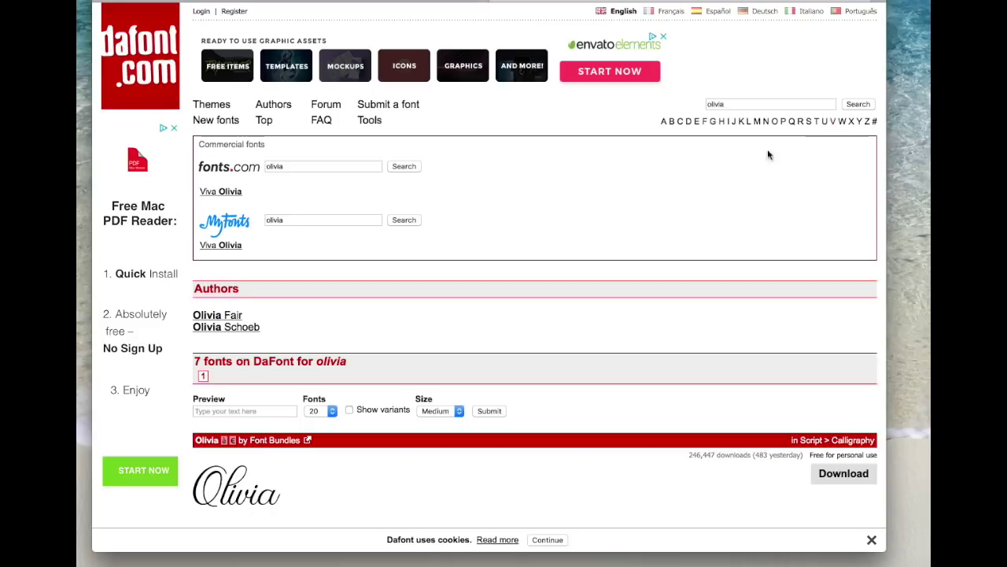
{"action": "scroll", "coordinate": [513, 234], "scroll_direction": "down", "scroll_amount": 5}
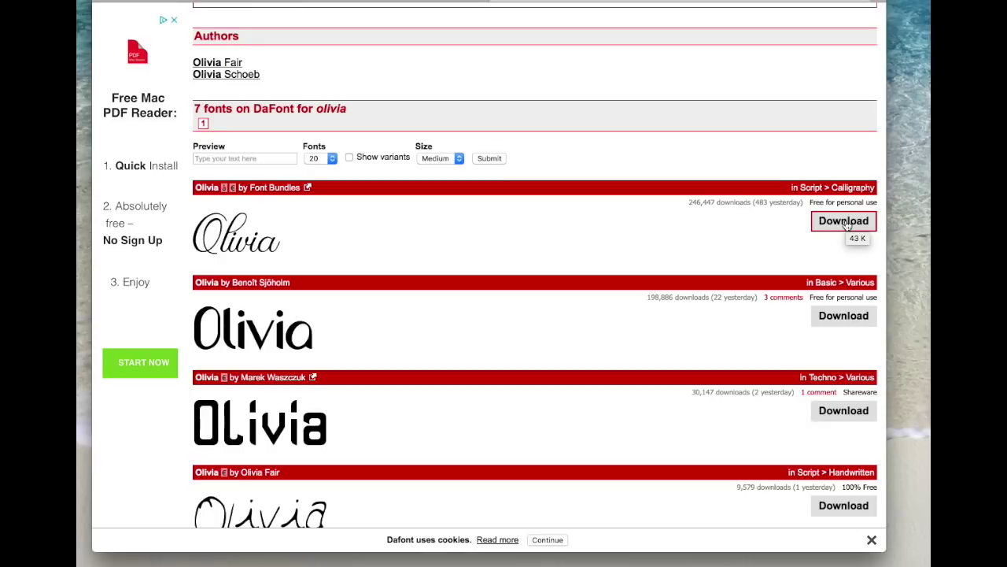
{"action": "left_click", "coordinate": [252, 241]}
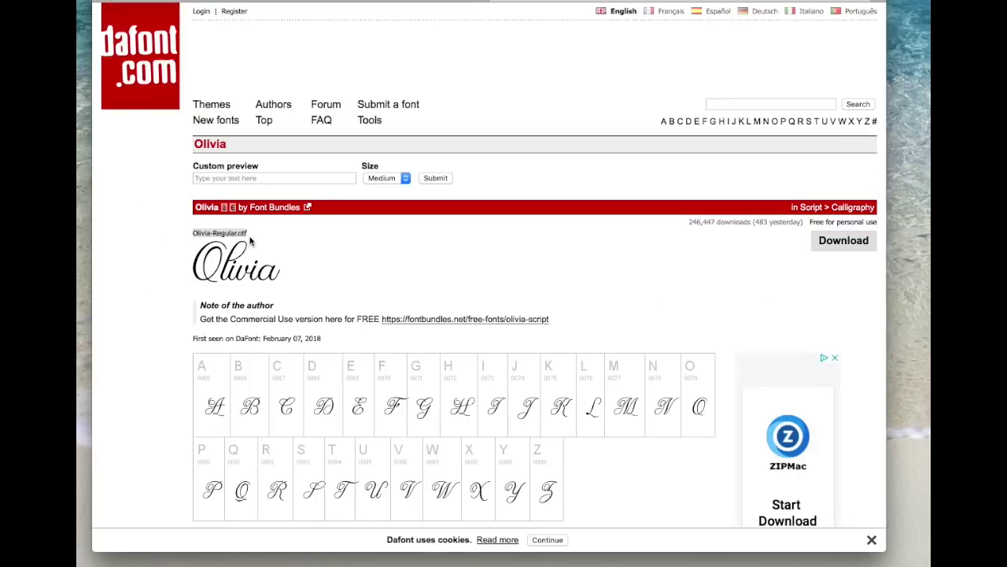
Step: Preview the text "Happy Birthday" in the Olivia font at Large size
{"action": "left_click", "coordinate": [301, 176]}
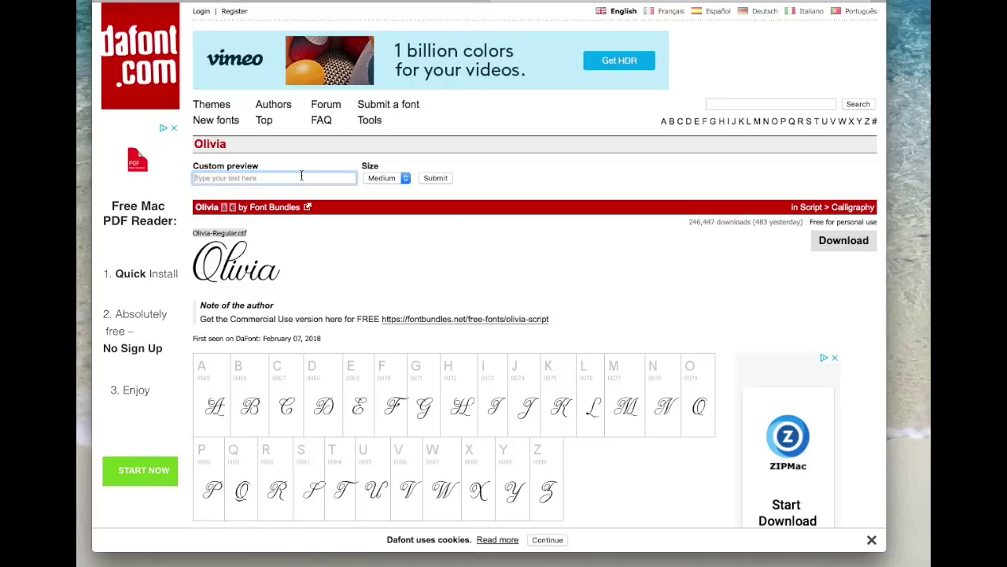
{"action": "type", "text": "Happy "}
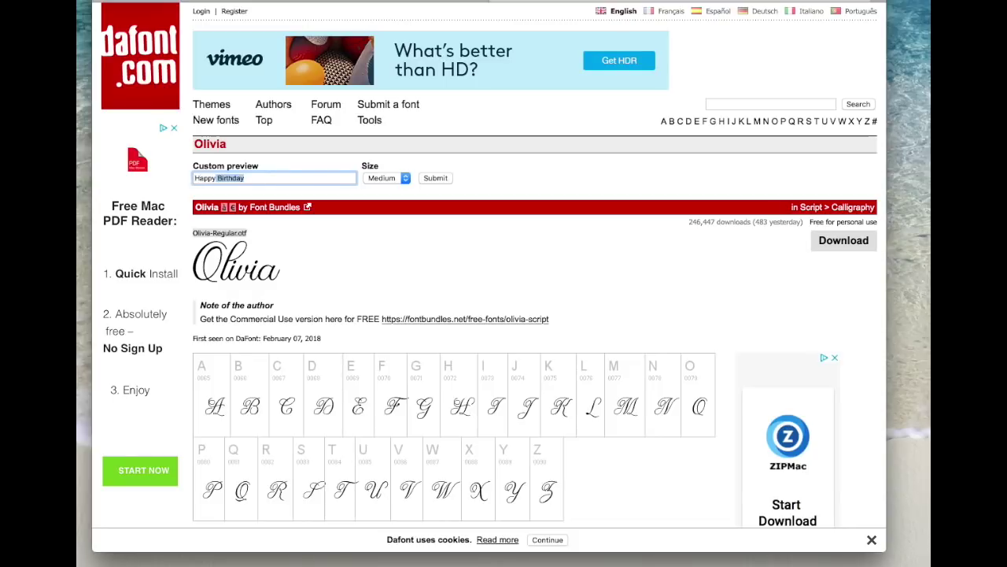
{"action": "type", "text": "Br"}
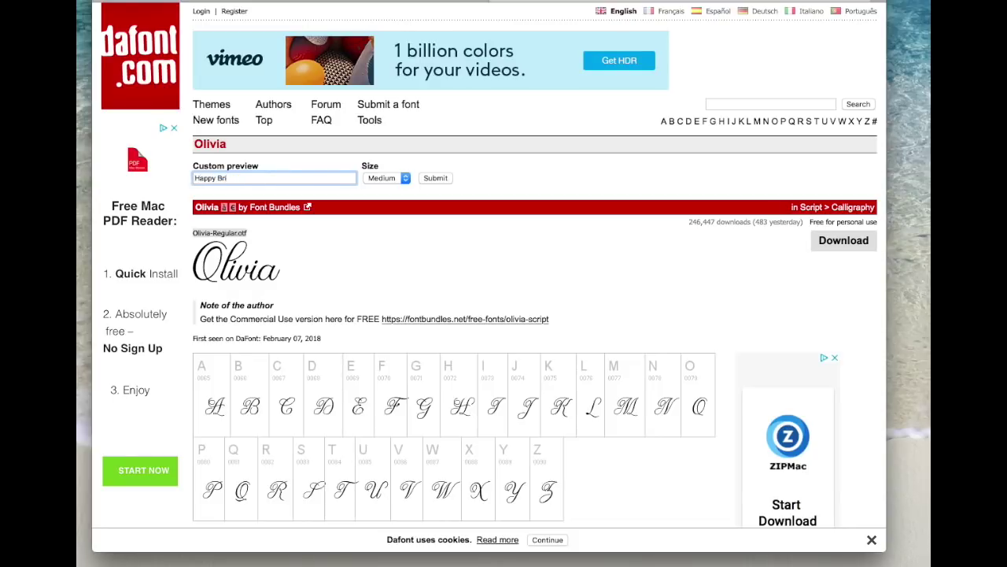
{"action": "key", "text": "BackSpace"}
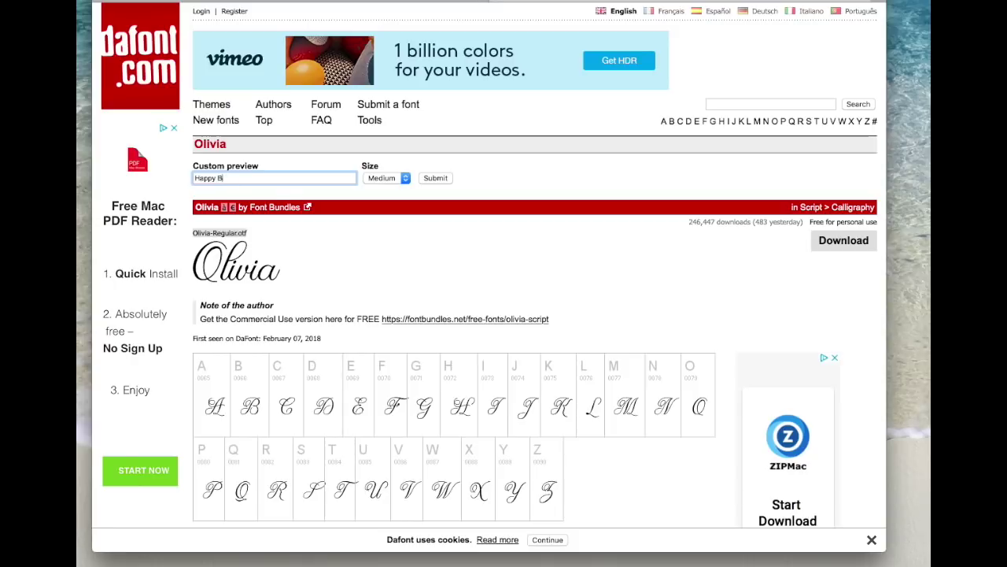
{"action": "type", "text": "irthday"}
{"action": "left_click", "coordinate": [404, 178]}
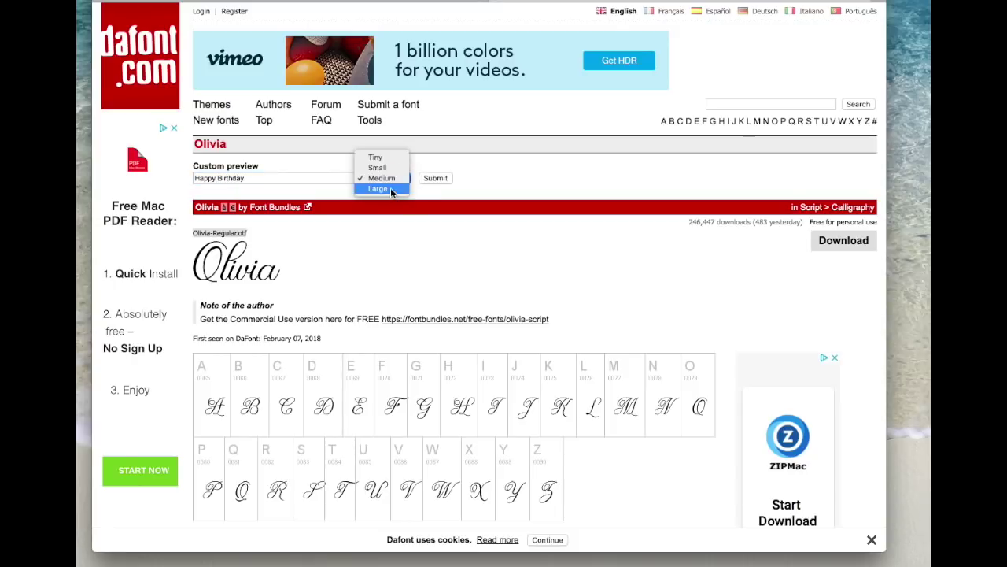
{"action": "left_click", "coordinate": [390, 187]}
{"action": "left_click", "coordinate": [436, 178]}
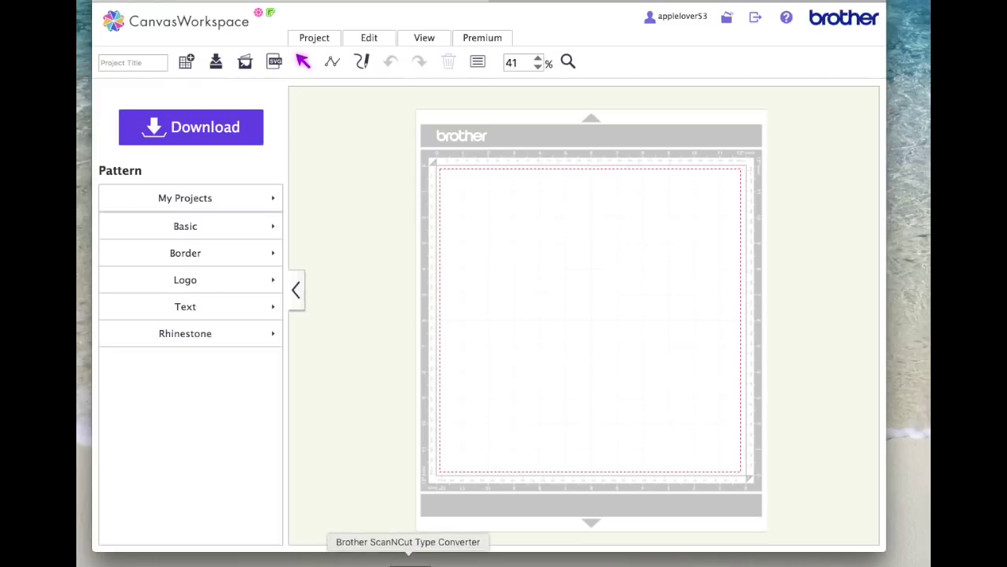
Step: Switch to Brother ScanNCut Type Converter and set up the text "Happy Birthday" in the Olivia font
{"action": "left_click", "coordinate": [404, 560]}
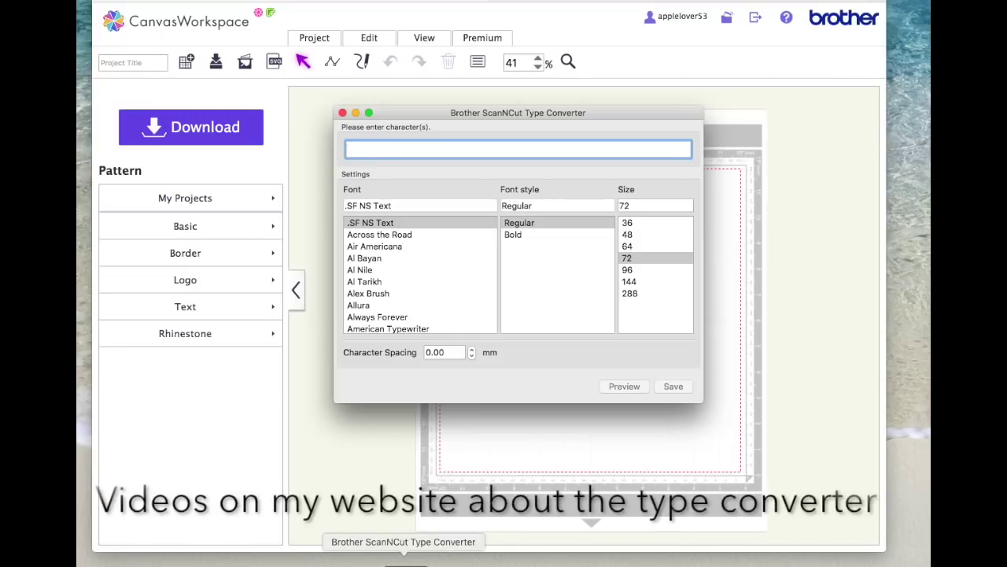
{"action": "type", "text": "Happy Birthday"}
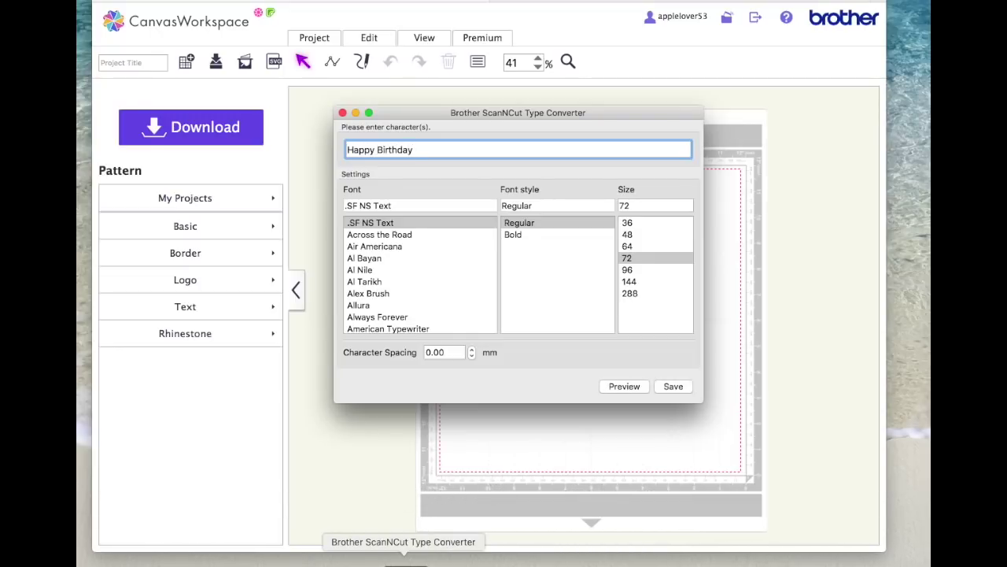
{"action": "scroll", "coordinate": [405, 242], "scroll_direction": "down", "scroll_amount": 10}
{"action": "scroll", "coordinate": [401, 242], "scroll_direction": "down", "scroll_amount": 10}
{"action": "scroll", "coordinate": [401, 241], "scroll_direction": "down", "scroll_amount": 10}
{"action": "scroll", "coordinate": [400, 242], "scroll_direction": "down", "scroll_amount": 10}
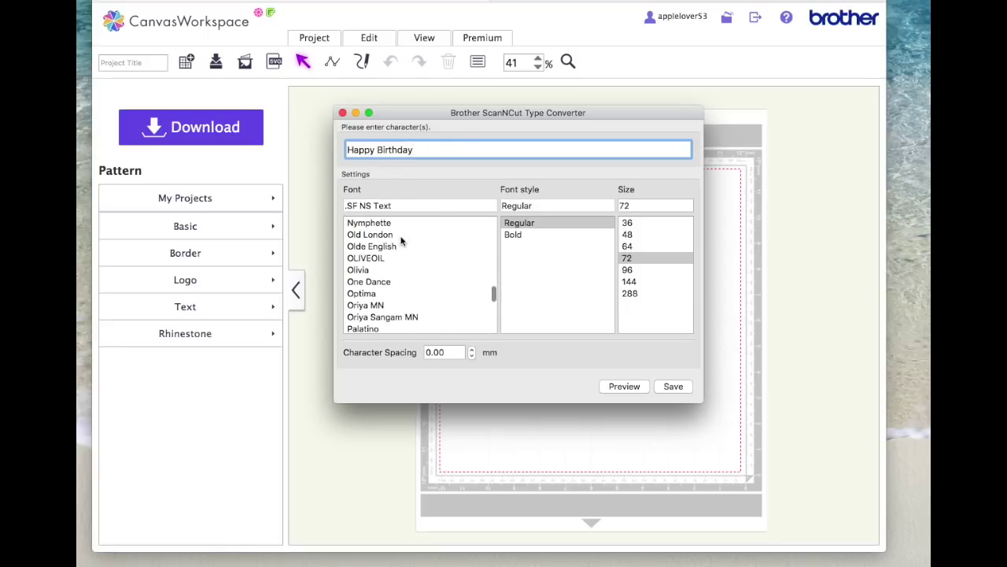
{"action": "left_click", "coordinate": [365, 270]}
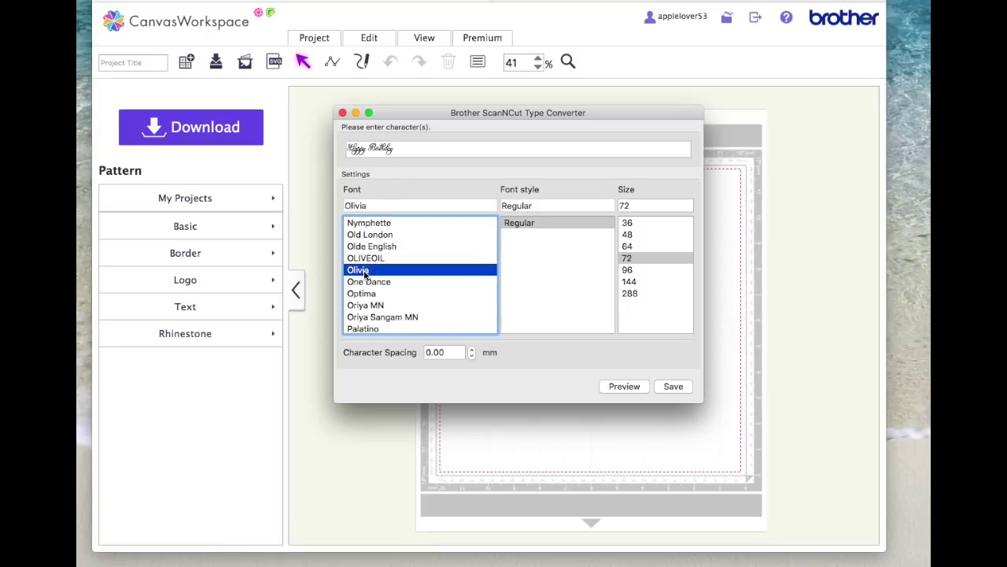
Step: Save the converted text as TTF0001 to the Desktop and close the converter
{"action": "left_click", "coordinate": [673, 387]}
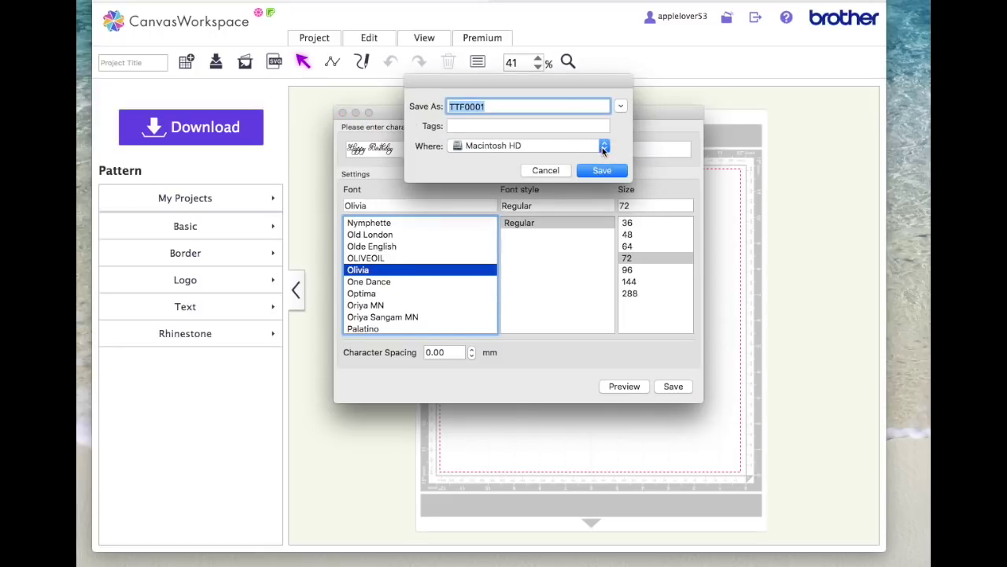
{"action": "left_click", "coordinate": [603, 147]}
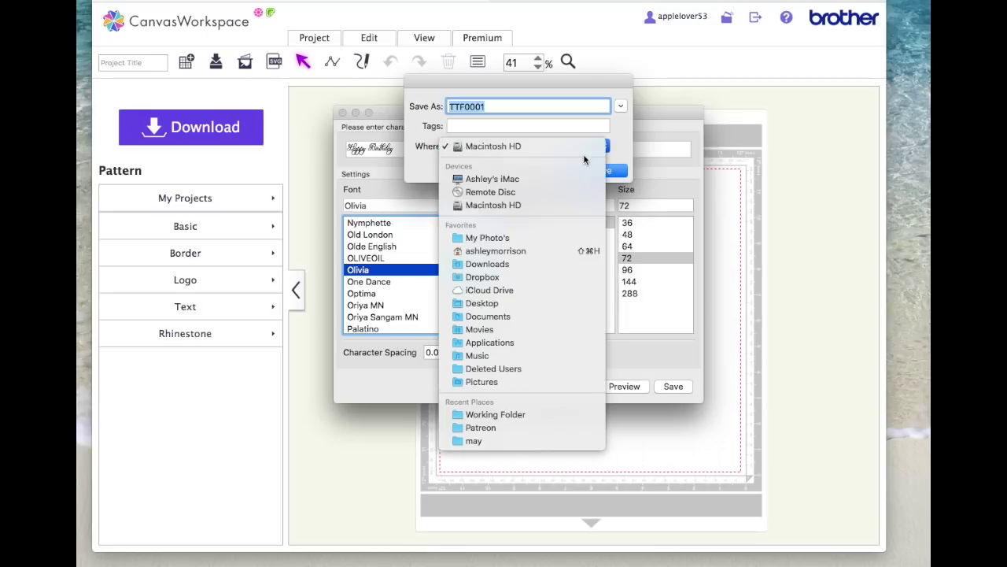
{"action": "left_click", "coordinate": [499, 304]}
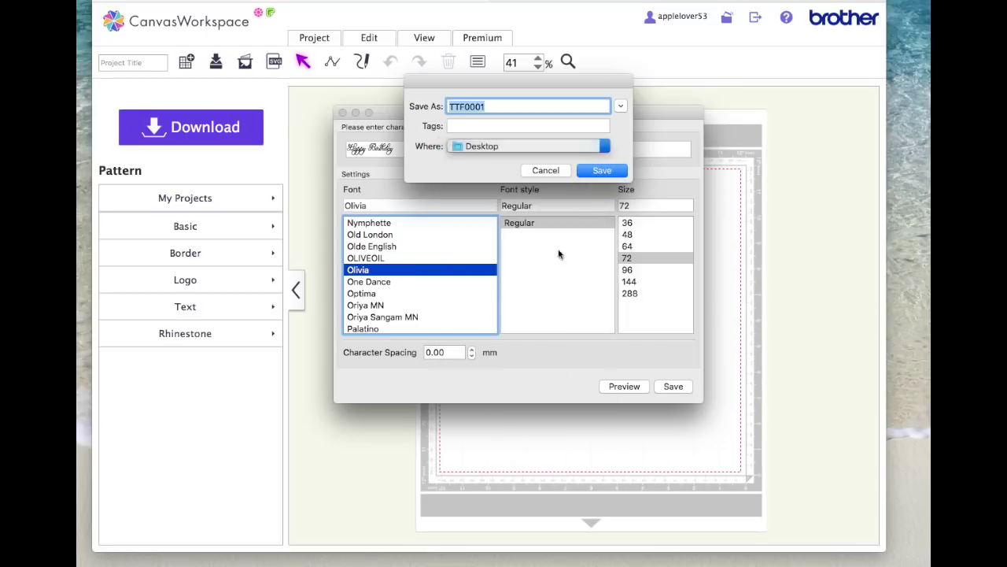
{"action": "left_click", "coordinate": [608, 171]}
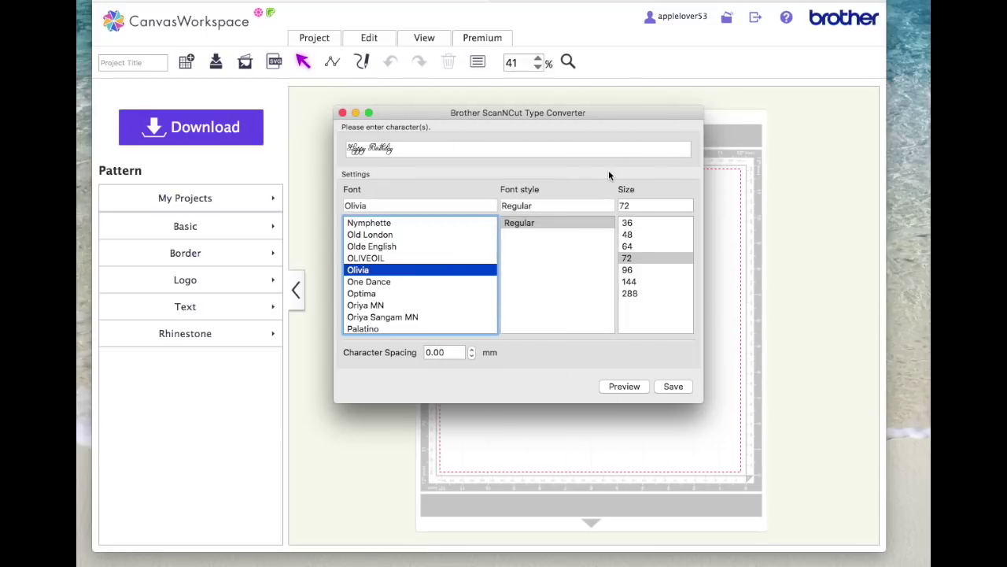
{"action": "left_click", "coordinate": [342, 114]}
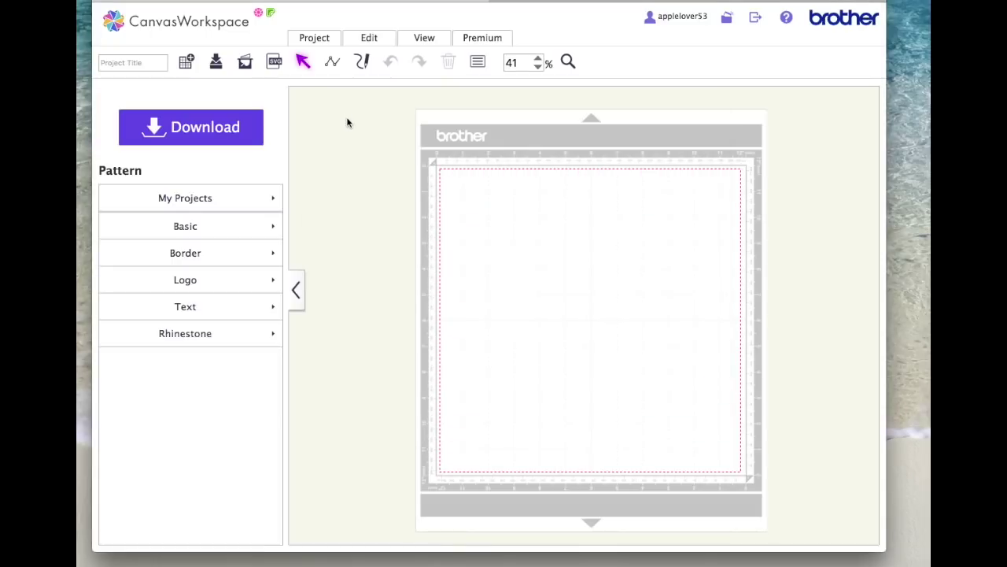
Step: Import TTF0001.fcm from the Desktop onto the CanvasWorkspace mat
{"action": "left_click", "coordinate": [273, 62]}
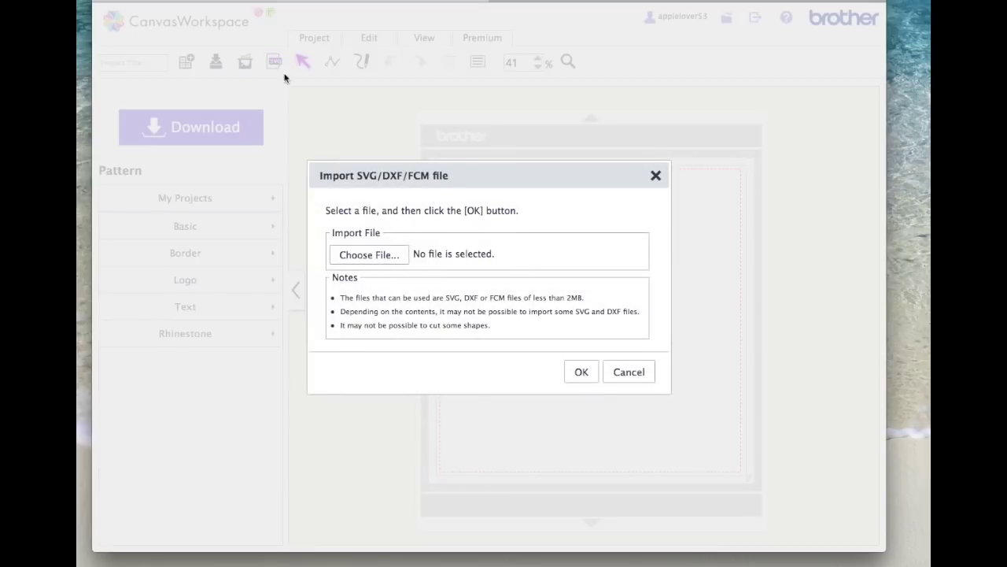
{"action": "left_click", "coordinate": [373, 257]}
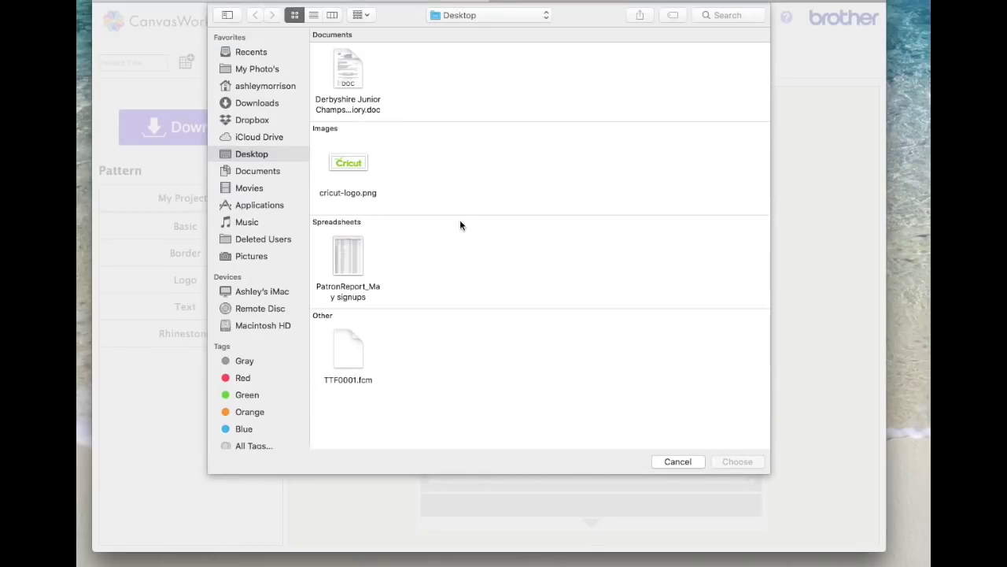
{"action": "left_click", "coordinate": [350, 354]}
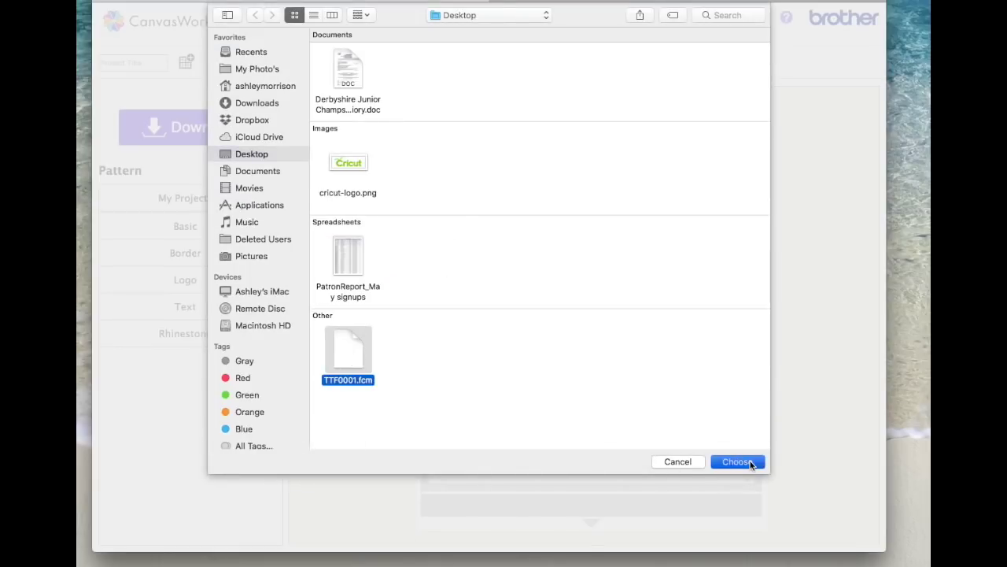
{"action": "left_click", "coordinate": [750, 463]}
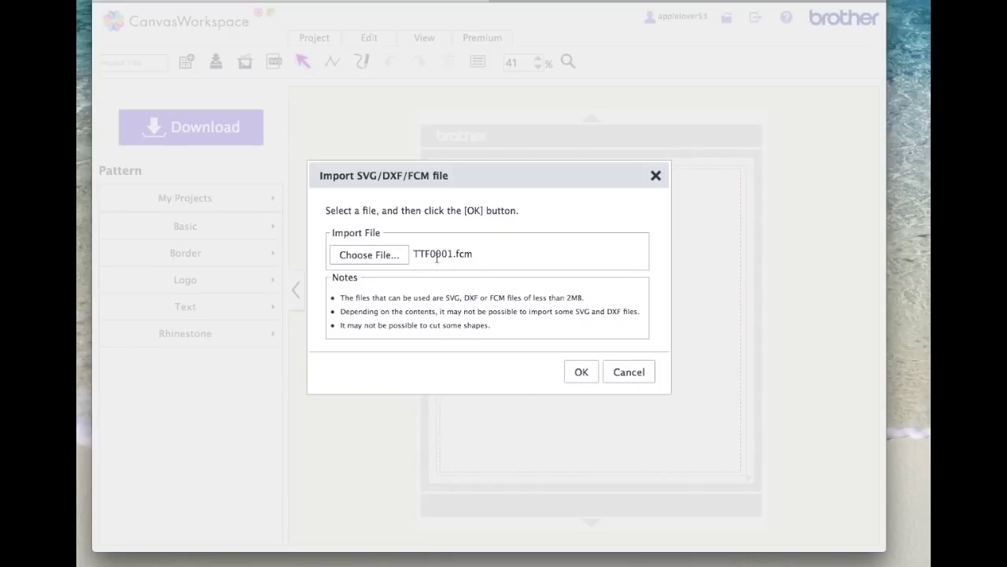
{"action": "left_click", "coordinate": [581, 373]}
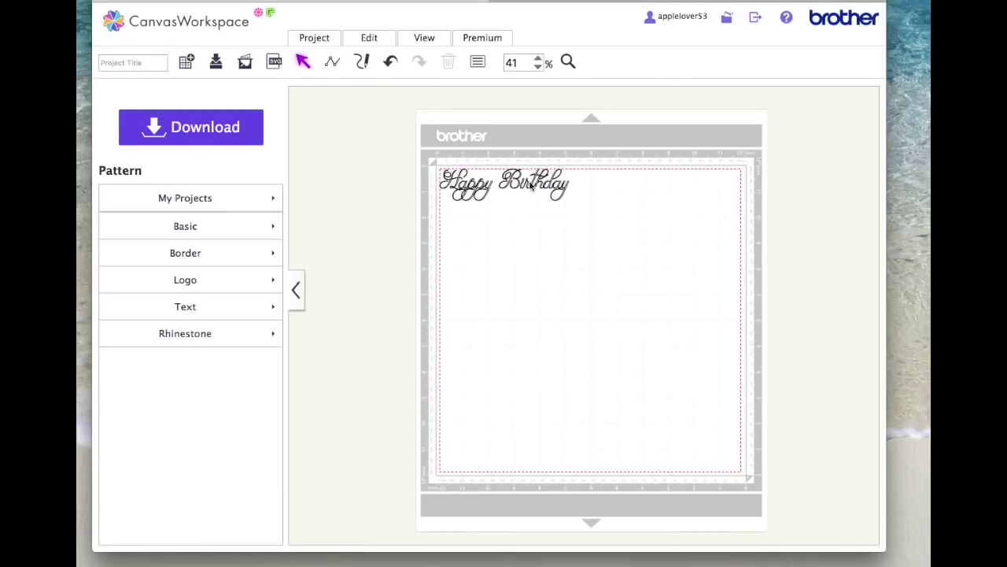
Step: Select all the letters of "Birthday" and move the word well below "Happy" on the mat
{"action": "left_click", "coordinate": [554, 187]}
{"action": "left_click", "coordinate": [543, 181]}
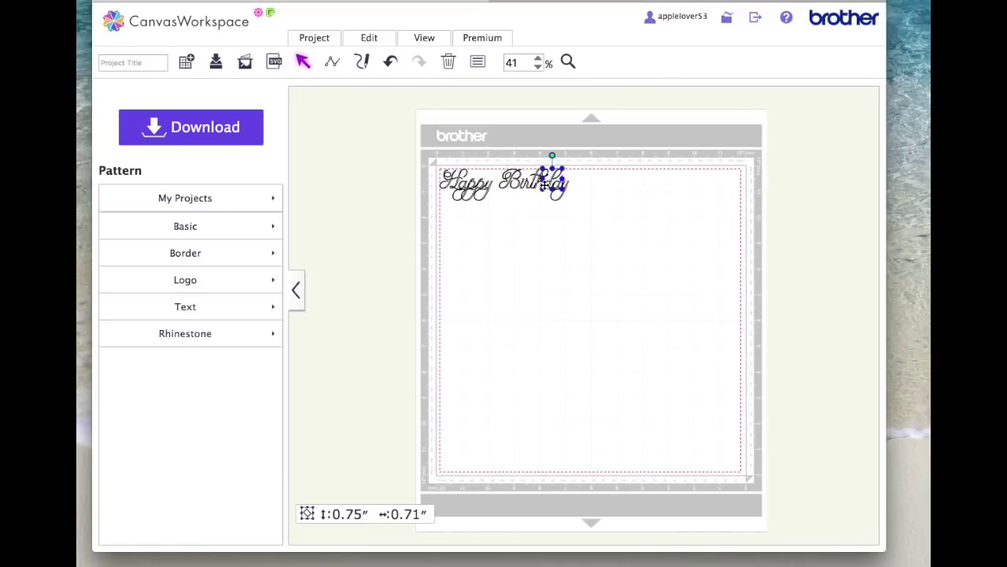
{"action": "left_click_drag", "start_coordinate": [498, 155], "coordinate": [593, 213]}
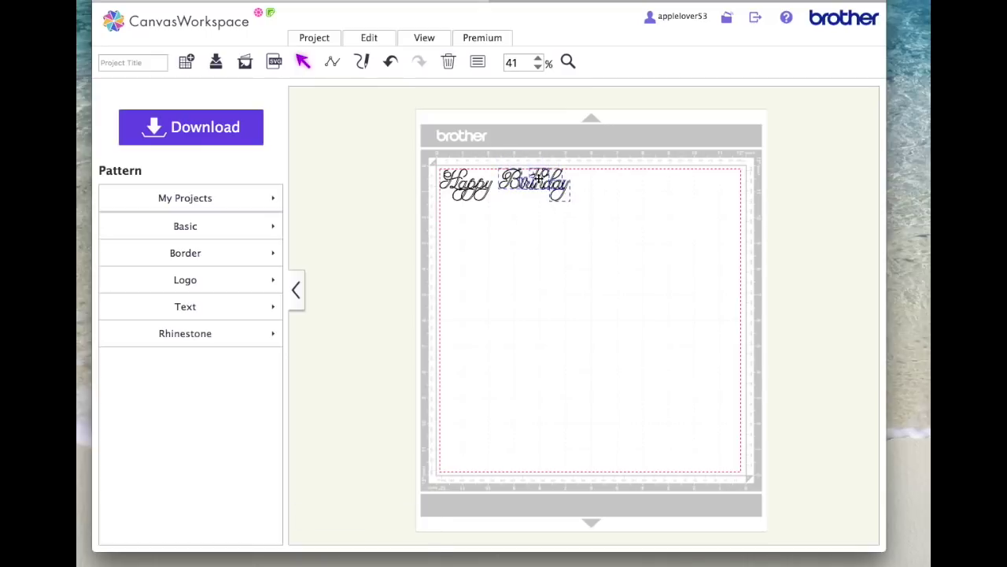
{"action": "left_click_drag", "start_coordinate": [537, 182], "coordinate": [489, 293]}
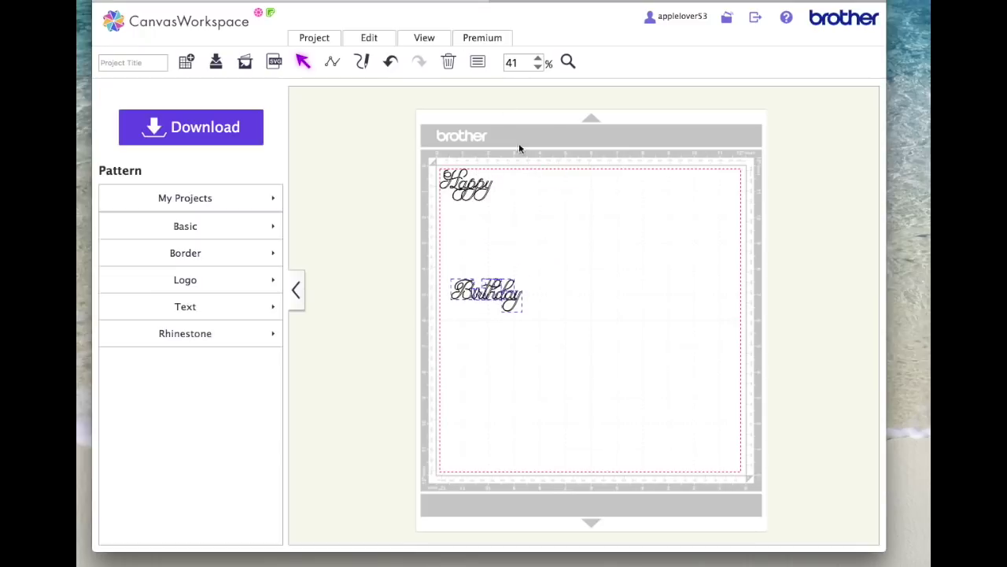
Step: Examine the individual letters of "Happy" and how their shapes overlap
{"action": "left_click", "coordinate": [568, 61]}
{"action": "left_click_drag", "start_coordinate": [435, 161], "coordinate": [504, 205]}
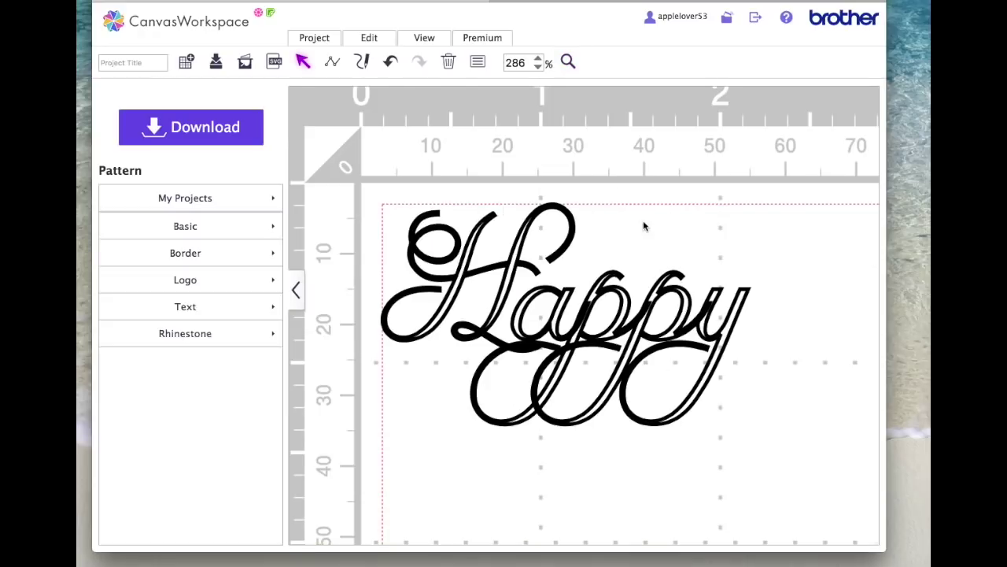
{"action": "left_click", "coordinate": [542, 311]}
{"action": "left_click", "coordinate": [608, 306]}
{"action": "left_click", "coordinate": [661, 307]}
{"action": "left_click", "coordinate": [757, 337]}
{"action": "left_click", "coordinate": [606, 302]}
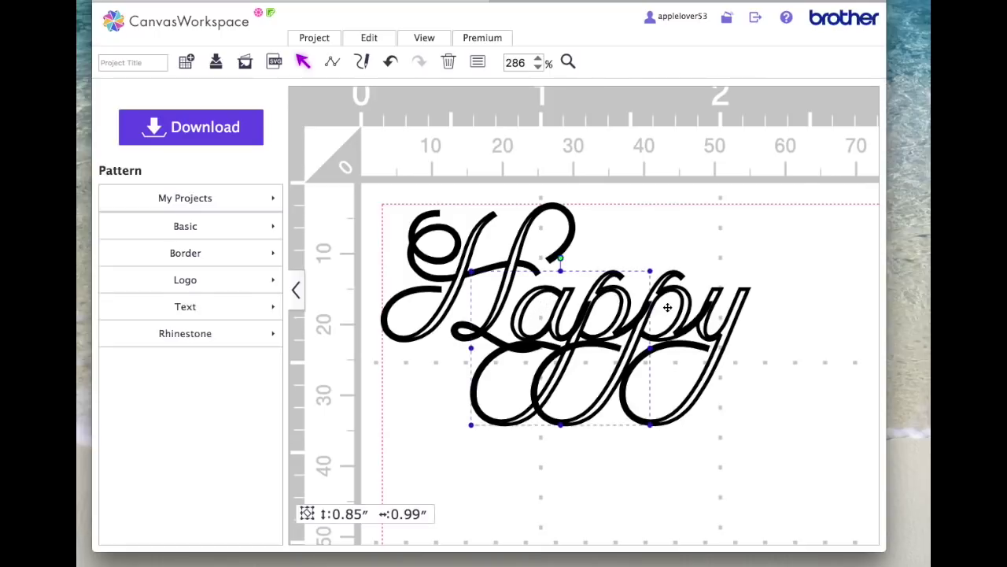
Step: Fill all the letters of "Happy" with black
{"action": "left_click_drag", "start_coordinate": [398, 200], "coordinate": [785, 460]}
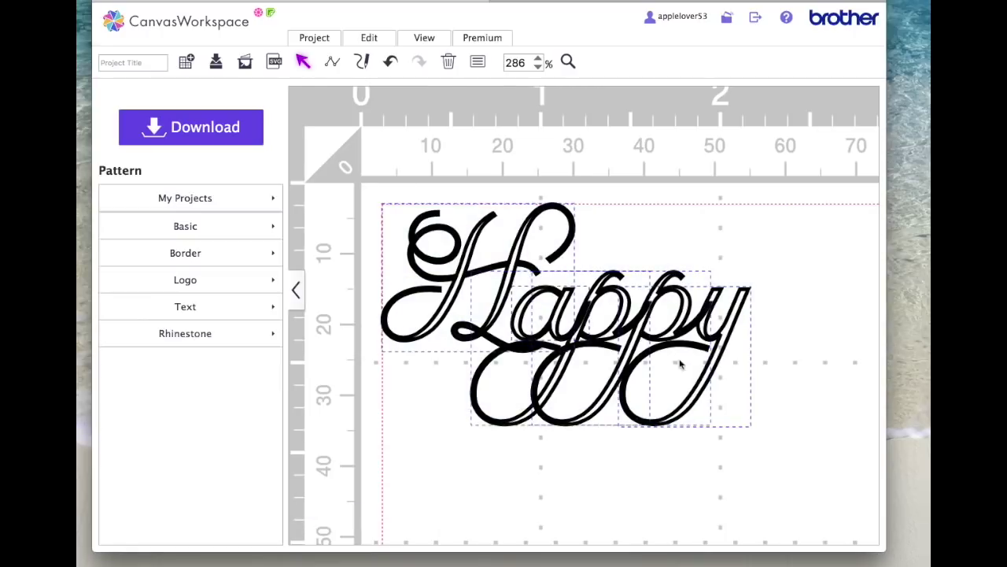
{"action": "left_click", "coordinate": [478, 65]}
{"action": "left_click", "coordinate": [397, 136]}
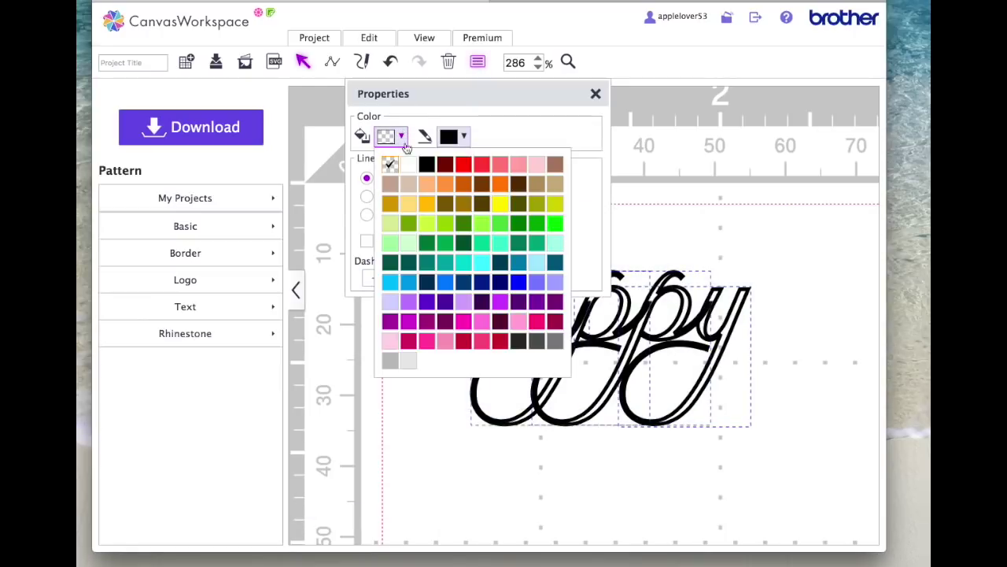
{"action": "left_click", "coordinate": [426, 165]}
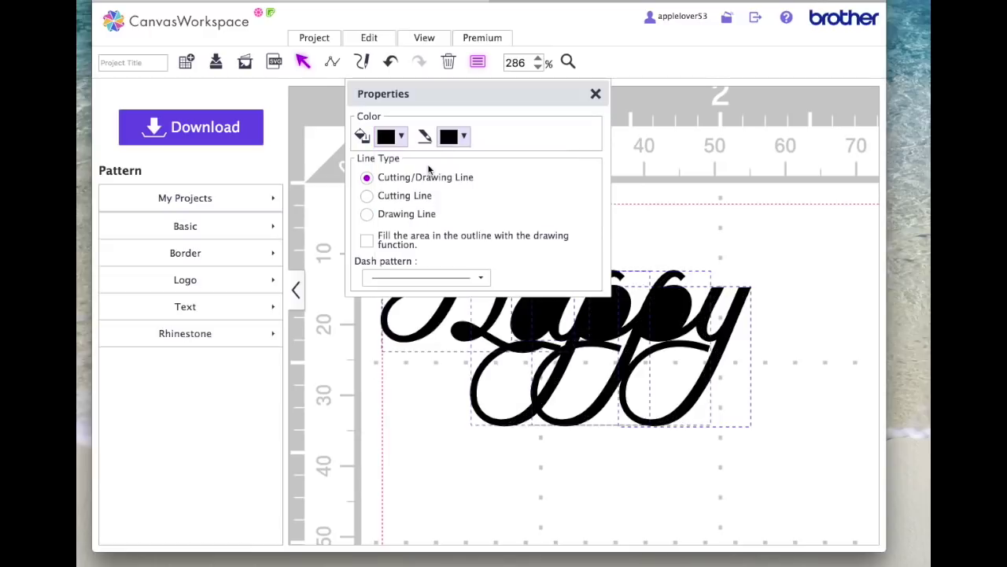
{"action": "left_click", "coordinate": [596, 94]}
{"action": "left_click", "coordinate": [478, 65]}
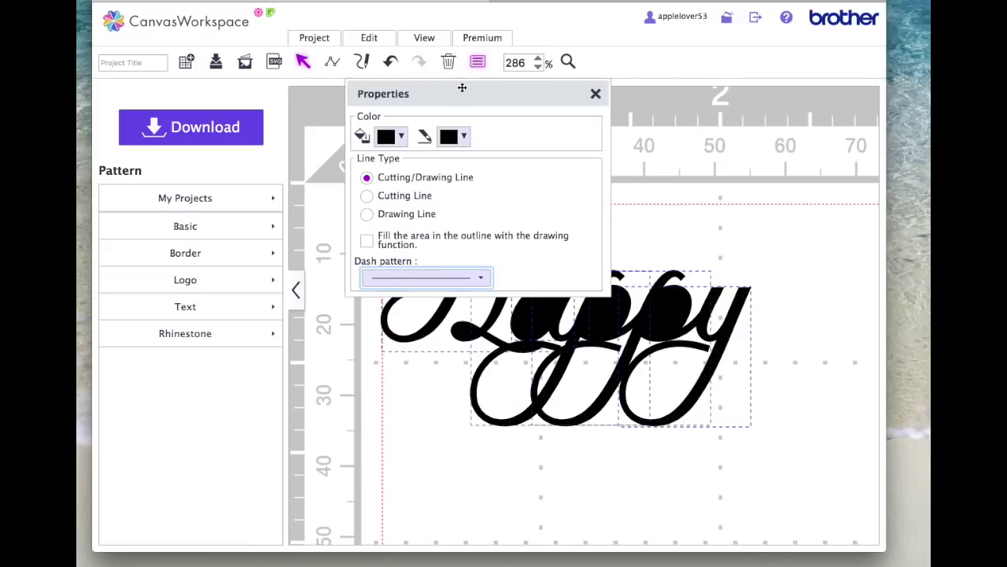
{"action": "left_click", "coordinate": [596, 94]}
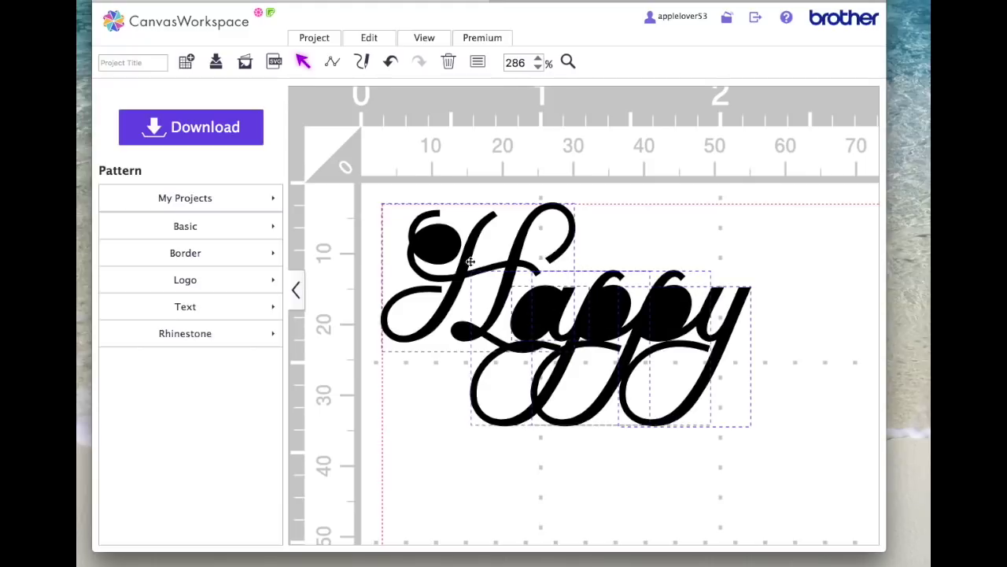
Step: Ungroup the filled letter H of "Happy" and subtract its inner shapes from the outer shape to open the loops
{"action": "left_click", "coordinate": [437, 236]}
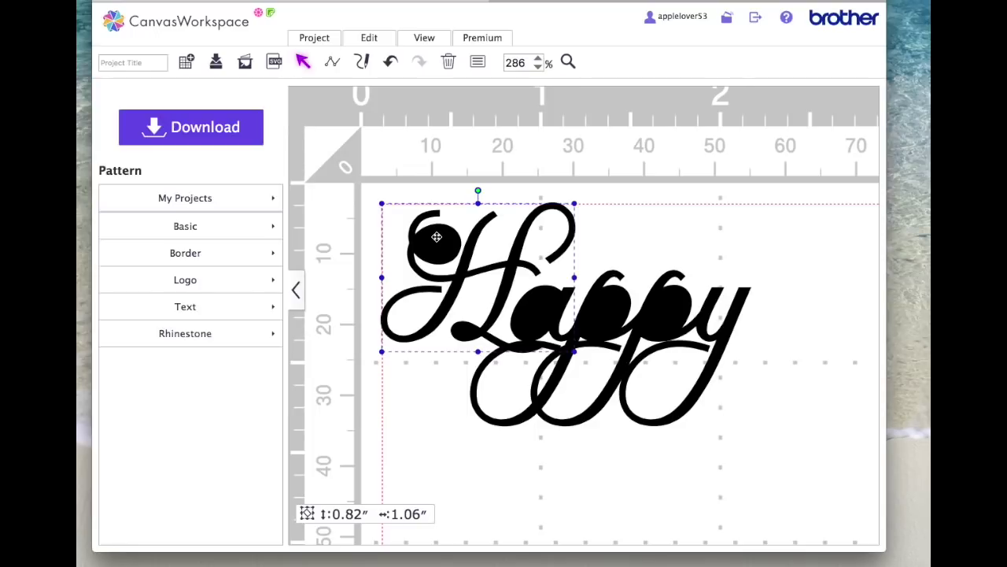
{"action": "left_click", "coordinate": [436, 244]}
{"action": "right_click", "coordinate": [433, 244]}
{"action": "left_click", "coordinate": [482, 319]}
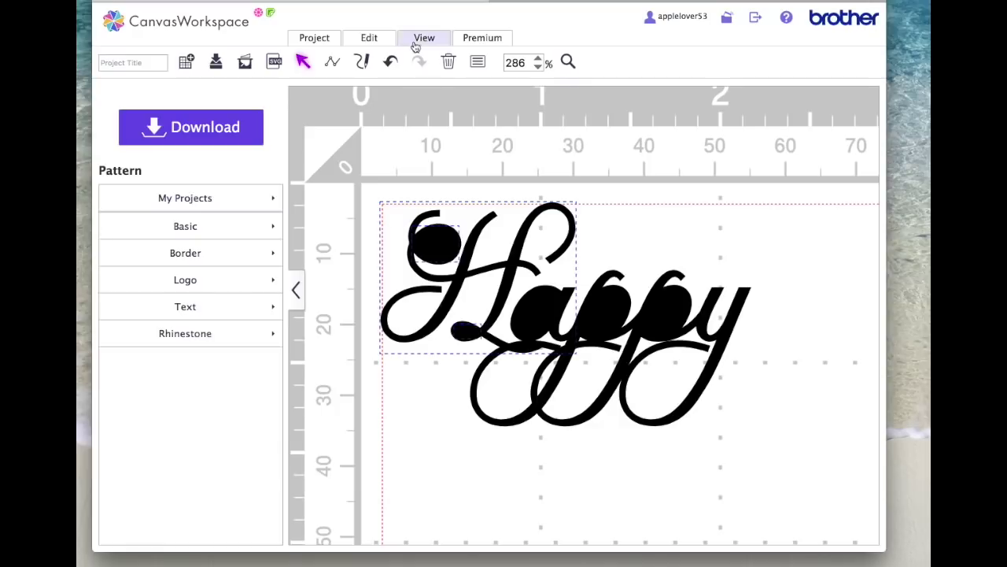
{"action": "left_click", "coordinate": [369, 37]}
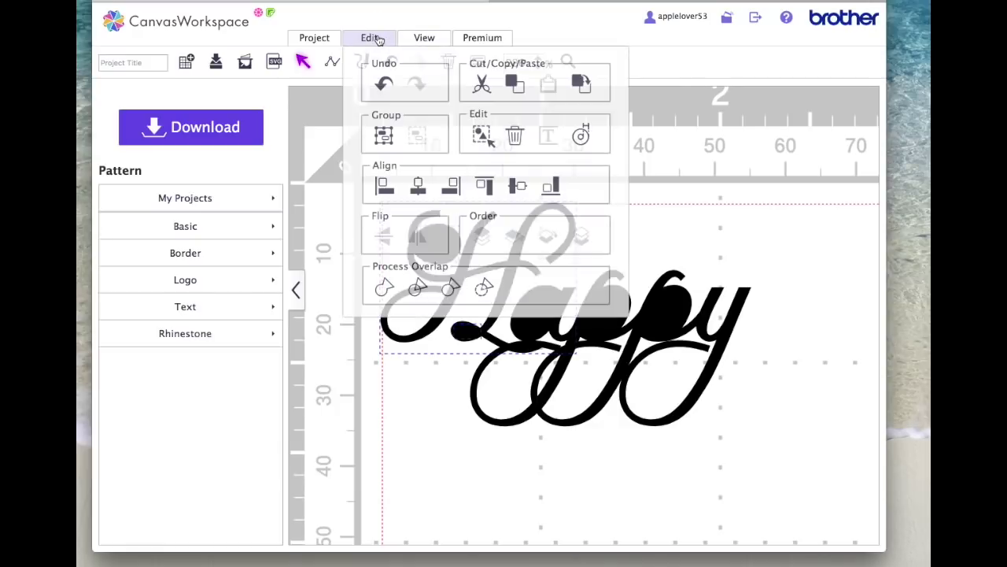
{"action": "left_click", "coordinate": [484, 287]}
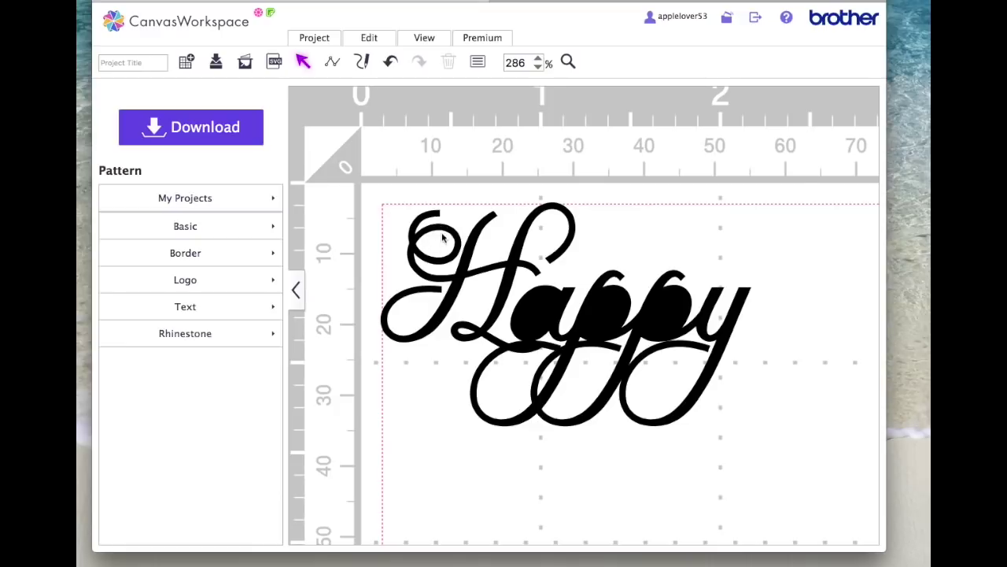
Step: Ungroup the letter a of "Happy" and subtract its inner shape from the outer shape
{"action": "left_click", "coordinate": [540, 318]}
{"action": "left_click", "coordinate": [647, 320]}
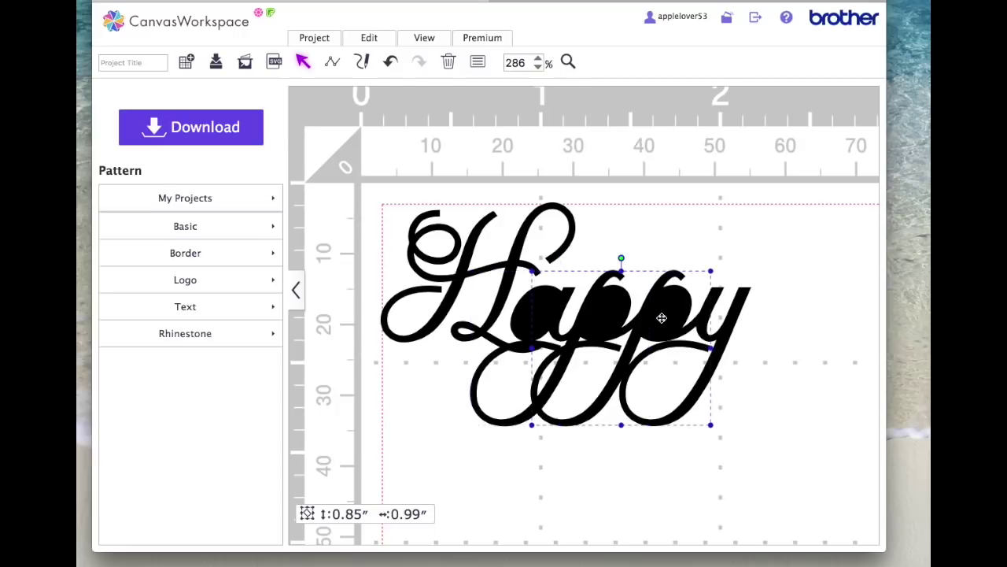
{"action": "left_click", "coordinate": [527, 309]}
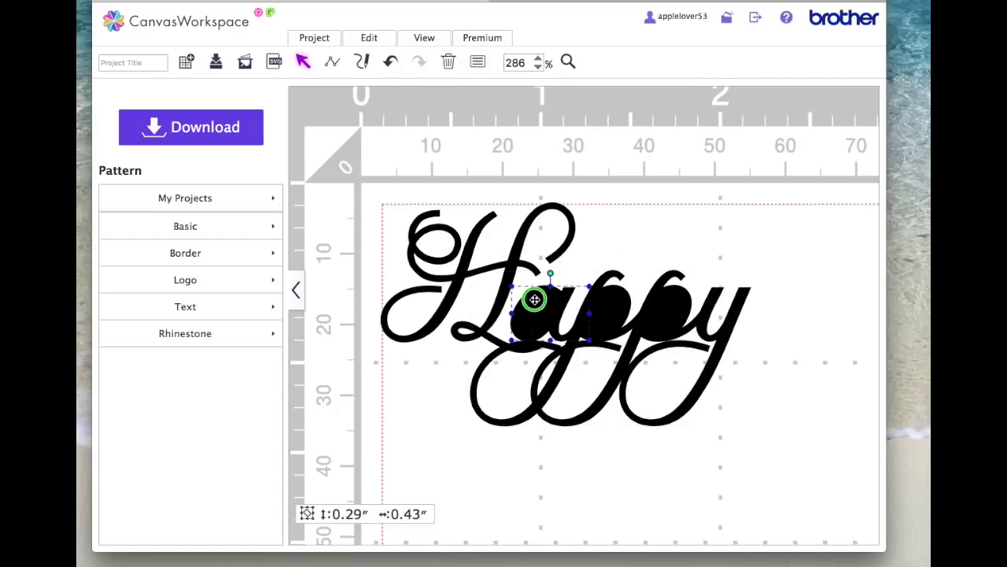
{"action": "right_click", "coordinate": [534, 299]}
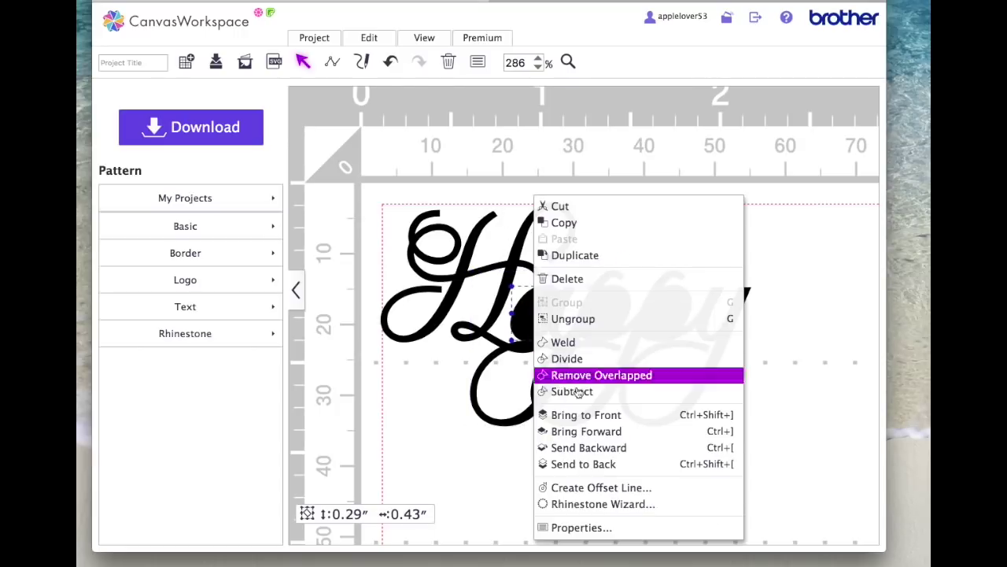
{"action": "left_click", "coordinate": [596, 320]}
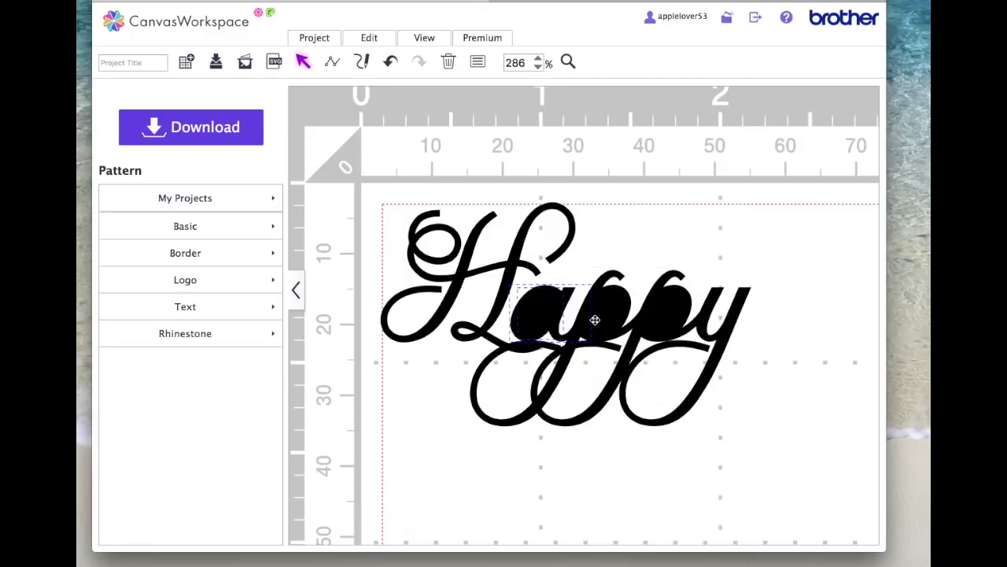
{"action": "left_click", "coordinate": [369, 39]}
{"action": "left_click", "coordinate": [486, 288]}
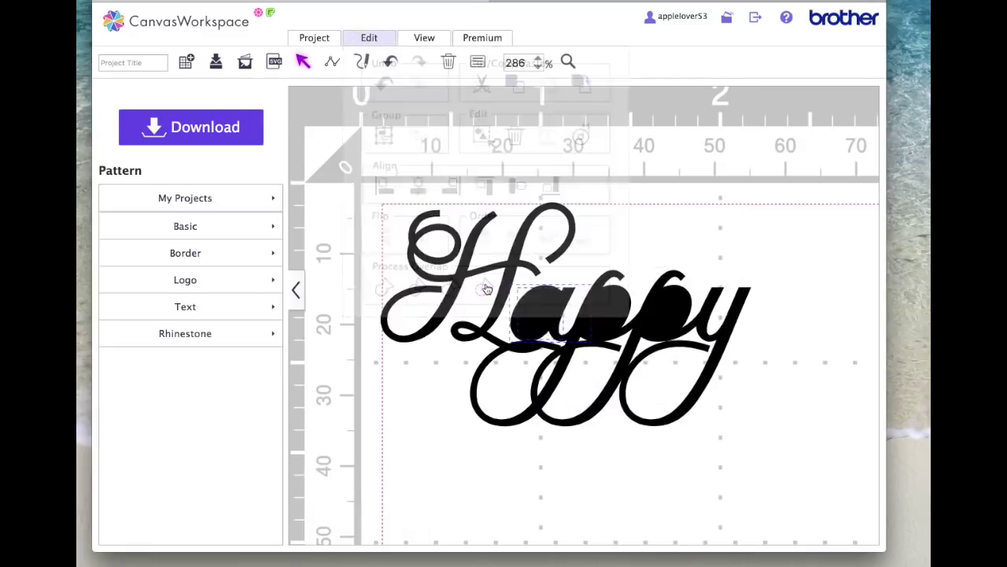
Step: Ungroup the first p of "Happy" and subtract its inner shape from the outer shape
{"action": "left_click", "coordinate": [620, 315]}
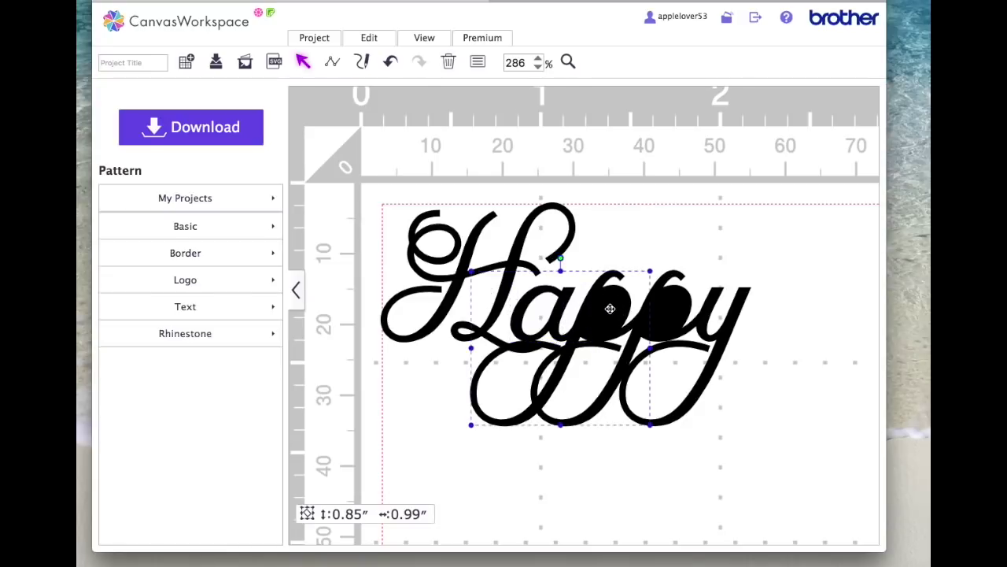
{"action": "right_click", "coordinate": [610, 309]}
{"action": "left_click", "coordinate": [653, 319]}
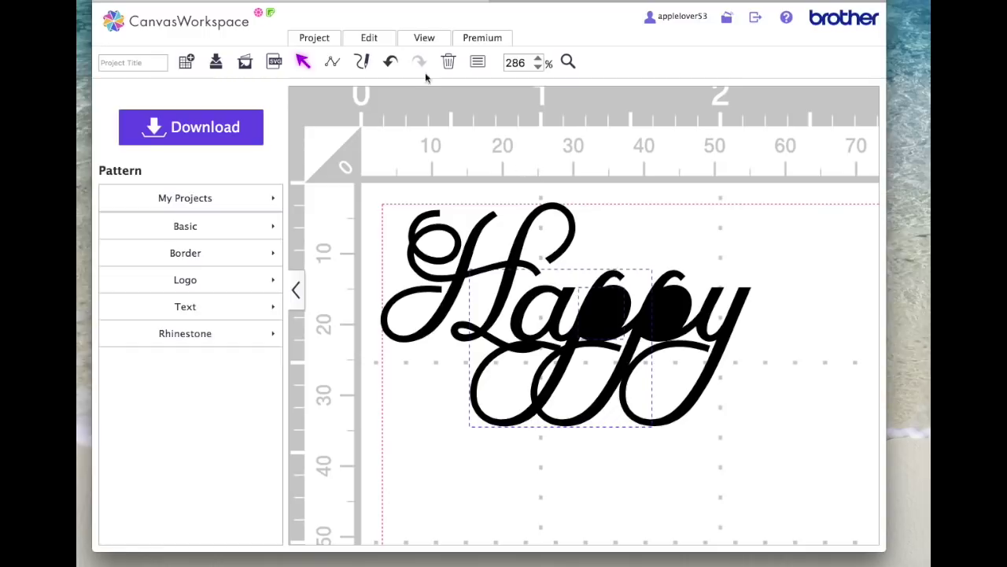
{"action": "left_click", "coordinate": [380, 42]}
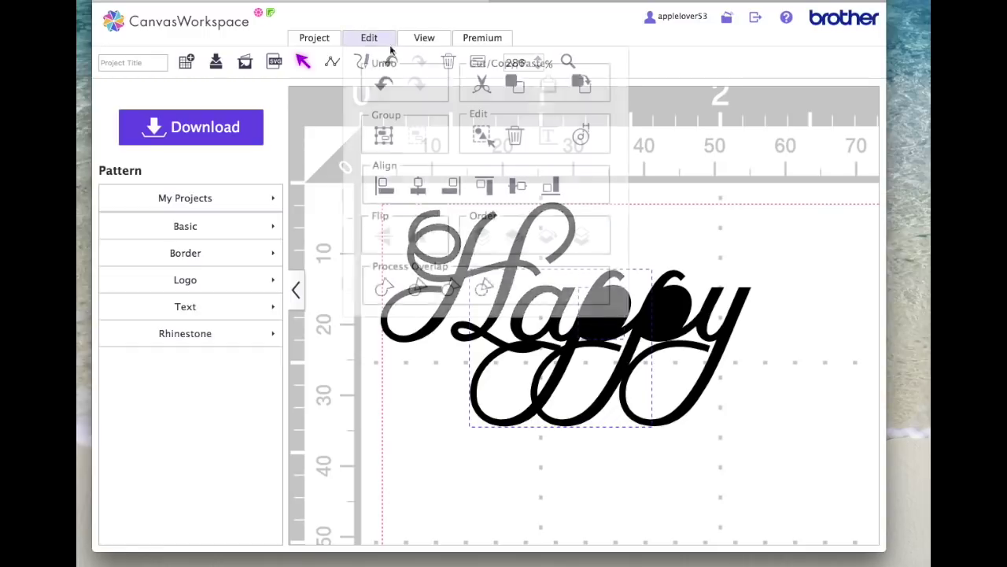
{"action": "left_click", "coordinate": [494, 286]}
Step: Ungroup the second p of "Happy" and subtract its inner shape from the outer shape
{"action": "left_click", "coordinate": [663, 317]}
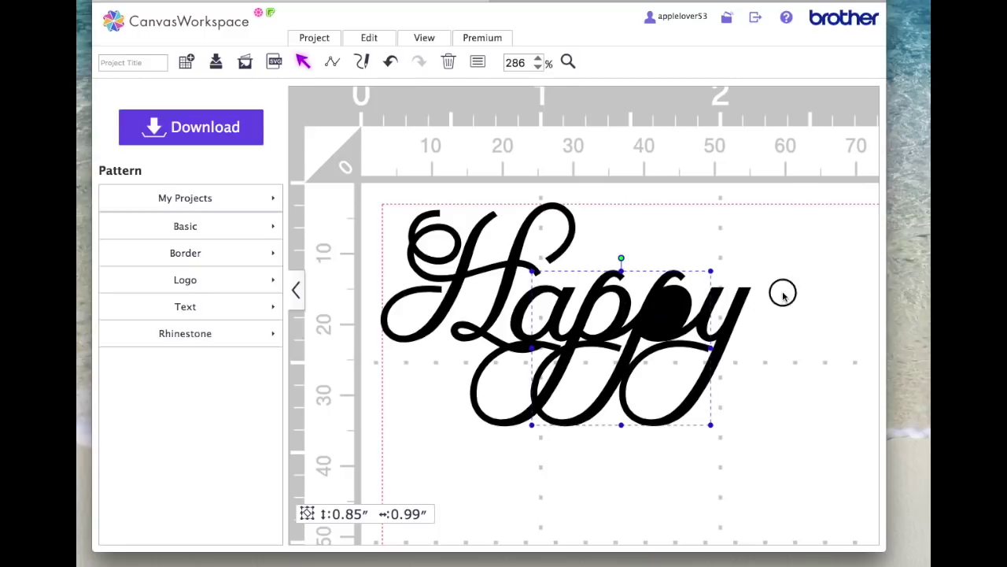
{"action": "right_click", "coordinate": [665, 313]}
{"action": "left_click", "coordinate": [717, 323]}
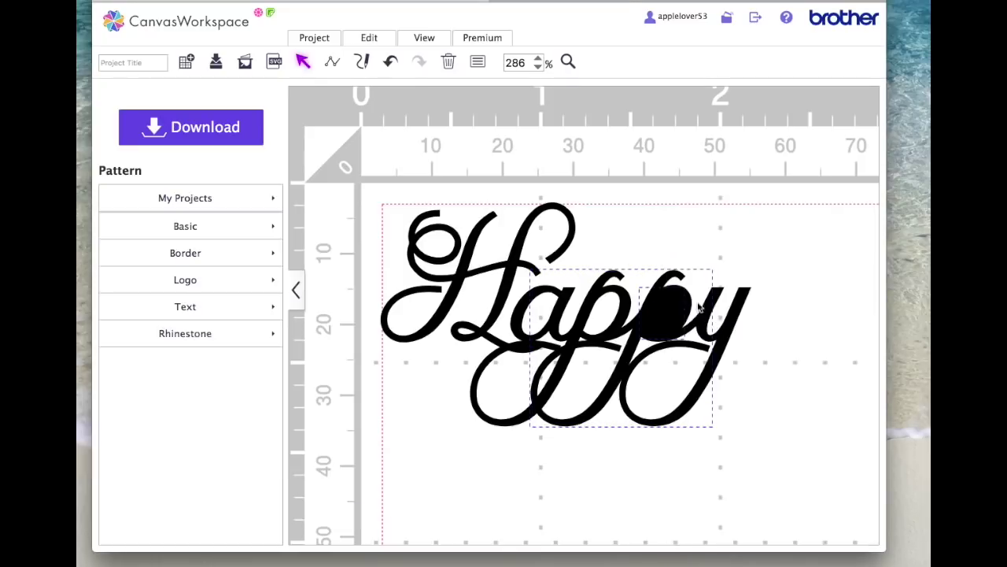
{"action": "left_click", "coordinate": [369, 37]}
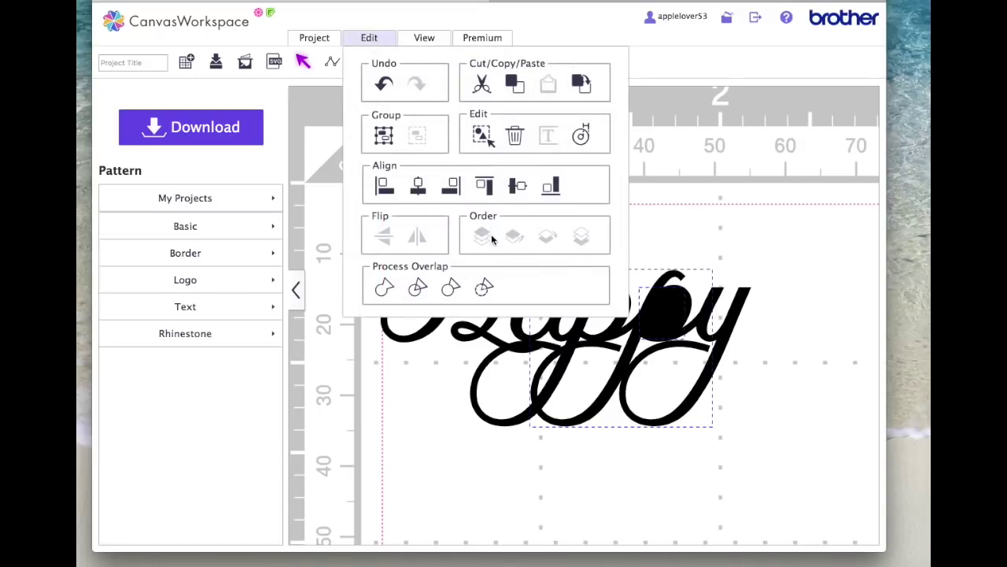
{"action": "left_click", "coordinate": [485, 288]}
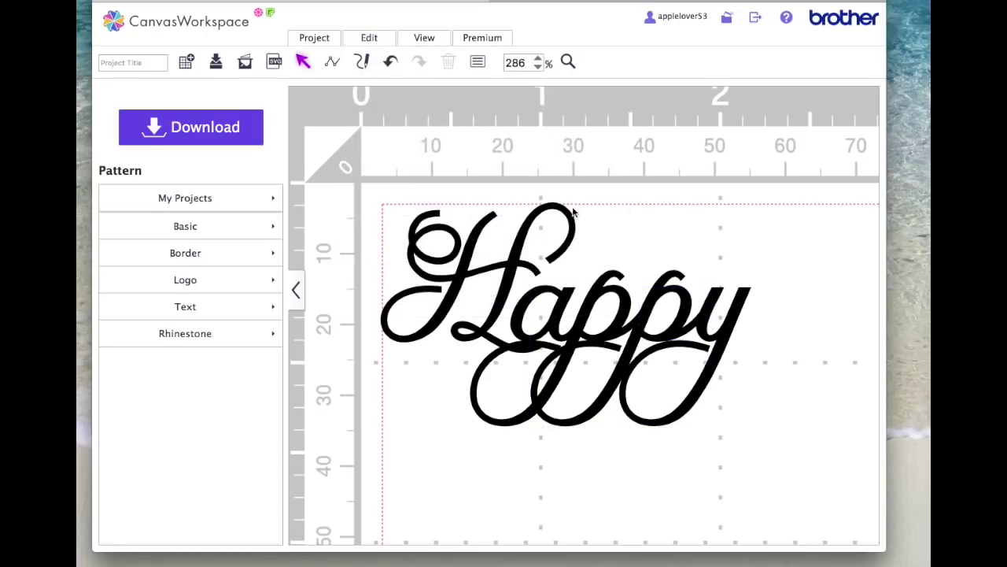
Step: Select all the letters of "Birthday" and fill them with black
{"action": "scroll", "coordinate": [574, 211], "scroll_direction": "down", "scroll_amount": 10}
{"action": "scroll", "coordinate": [575, 209], "scroll_direction": "down", "scroll_amount": 3}
{"action": "scroll", "coordinate": [575, 209], "scroll_direction": "right", "scroll_amount": 5}
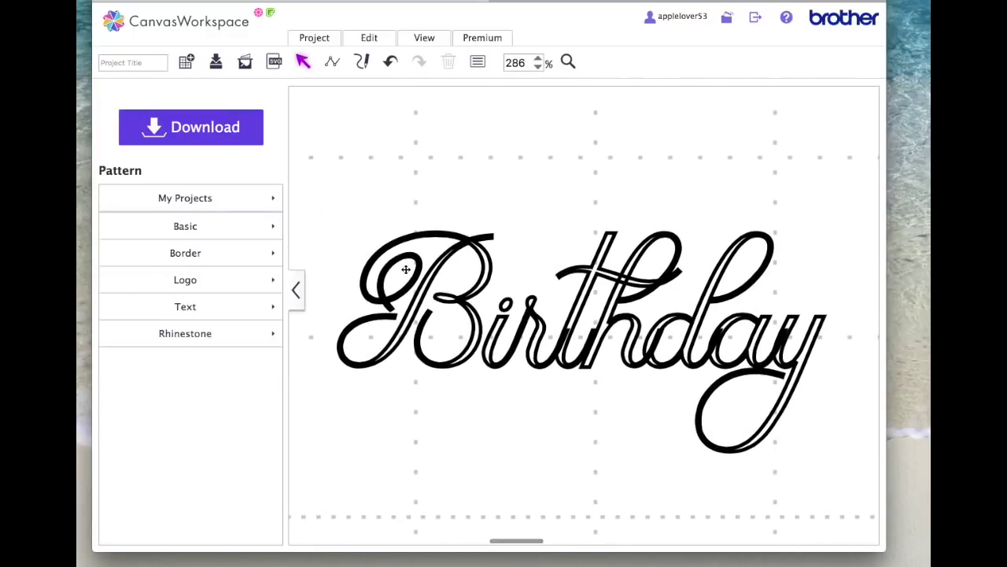
{"action": "left_click_drag", "start_coordinate": [339, 211], "coordinate": [850, 492]}
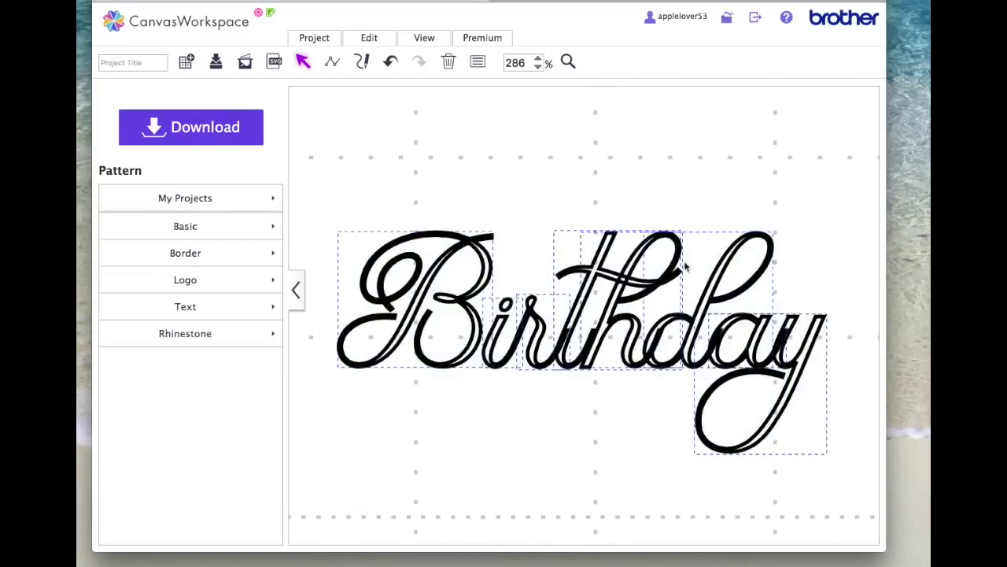
{"action": "left_click", "coordinate": [478, 63]}
{"action": "left_click", "coordinate": [402, 137]}
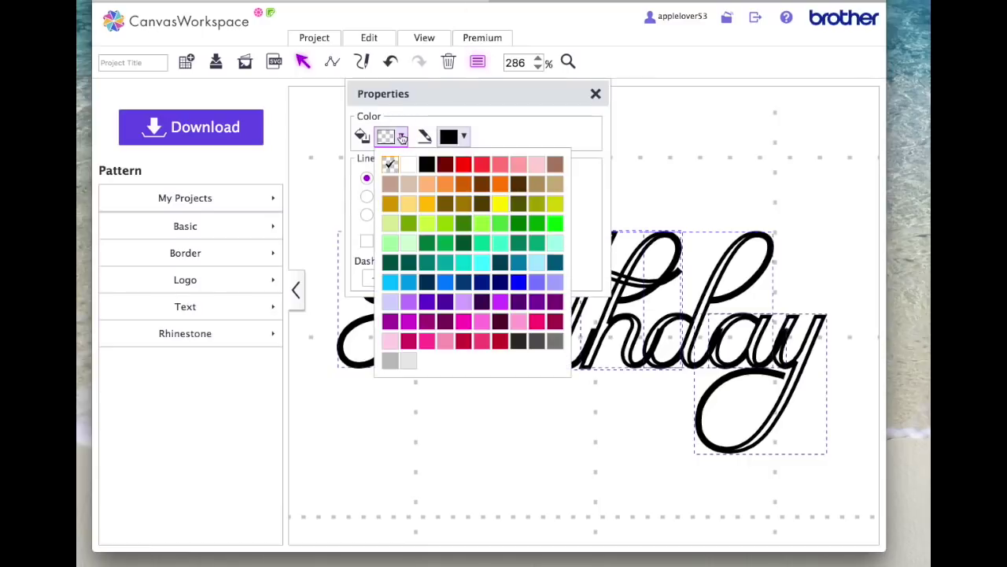
{"action": "left_click", "coordinate": [430, 163]}
{"action": "left_click", "coordinate": [595, 93]}
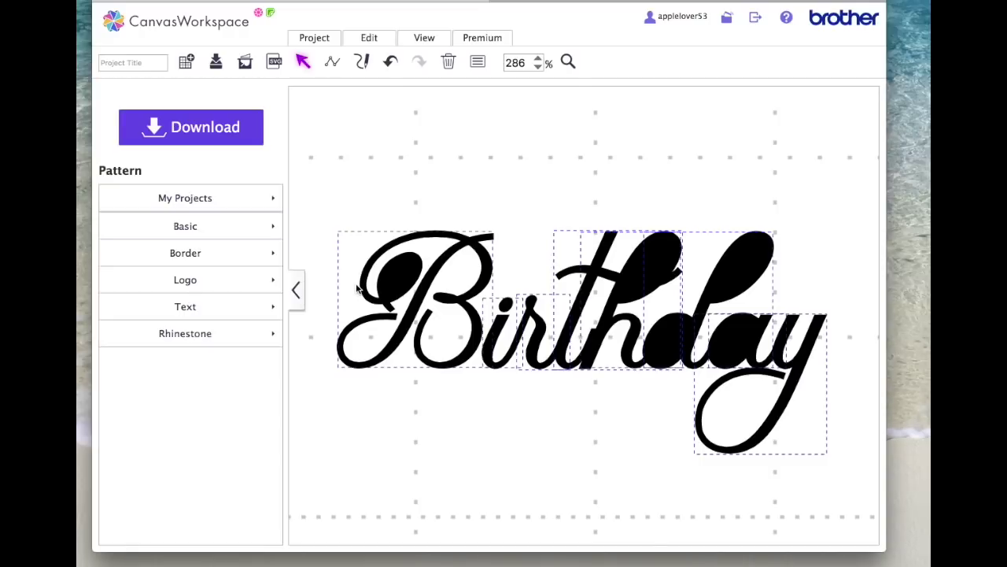
Step: Ungroup the letter B of "Birthday" and subtract the inner shape of its curl from the outer shape
{"action": "left_click", "coordinate": [428, 200]}
{"action": "left_click", "coordinate": [402, 269]}
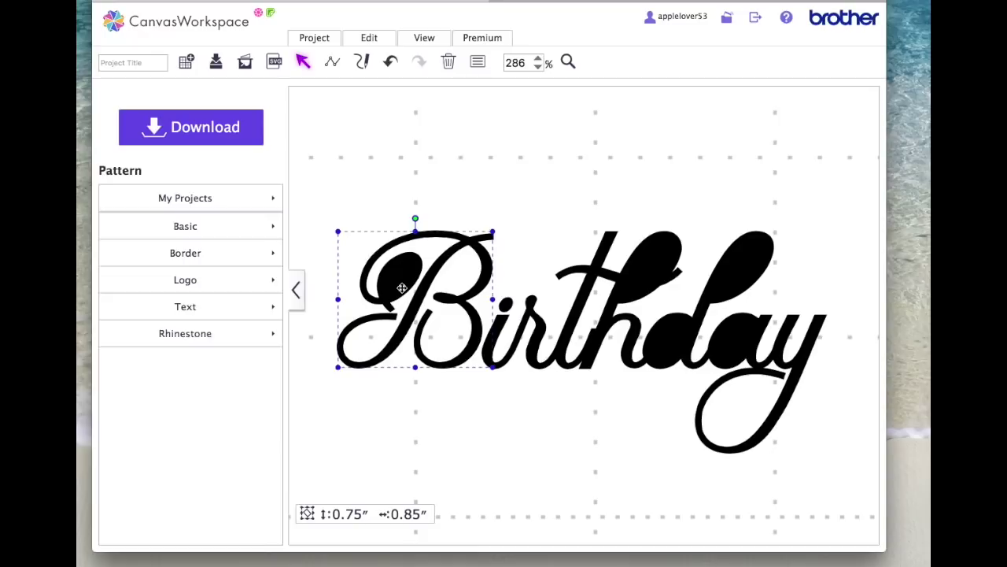
{"action": "right_click", "coordinate": [395, 271]}
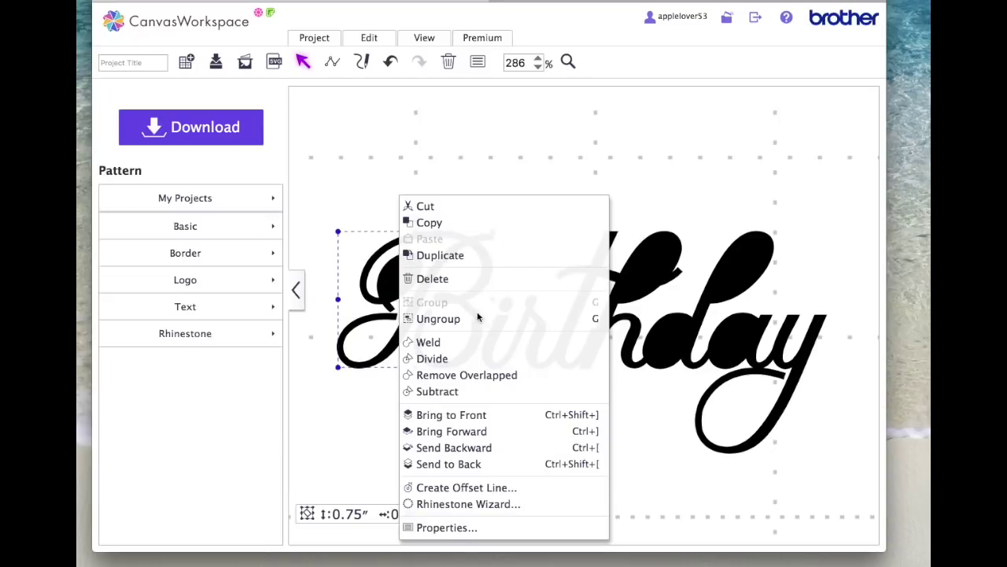
{"action": "left_click", "coordinate": [474, 318]}
{"action": "left_click", "coordinate": [378, 39]}
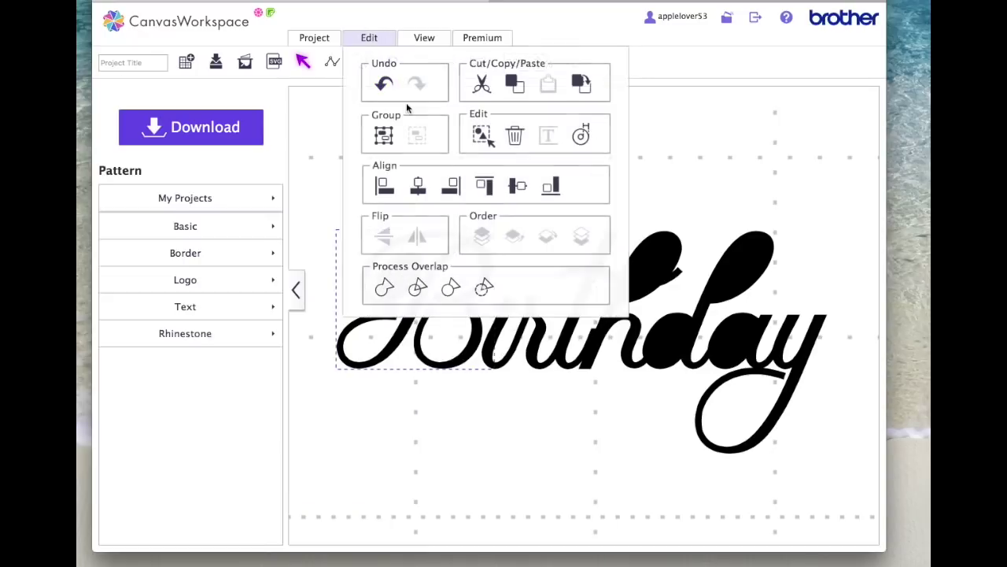
{"action": "left_click", "coordinate": [484, 286]}
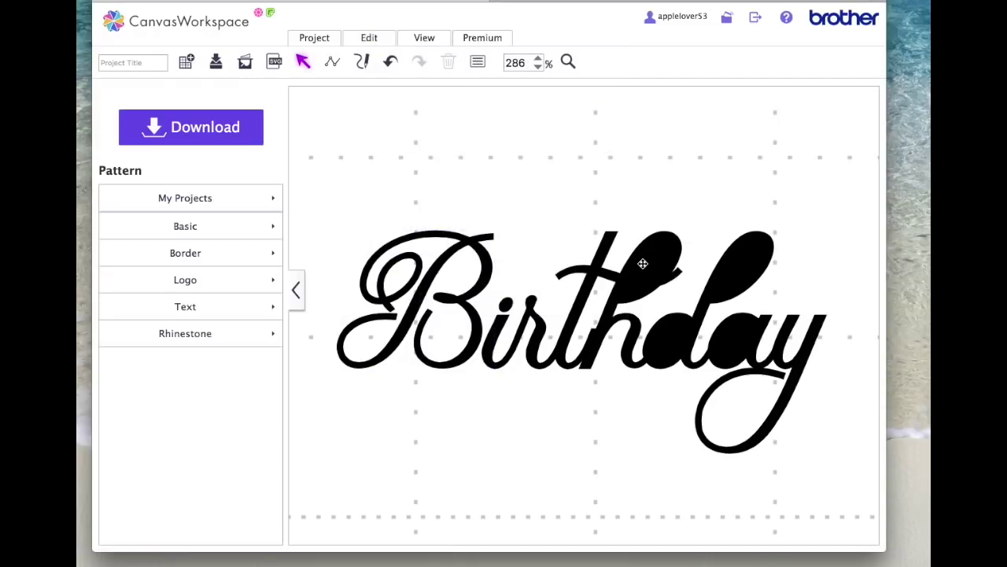
Step: Ungroup the letter h of "Birthday" and subtract the inner shape of its loop from the outer shape
{"action": "left_click", "coordinate": [642, 263]}
{"action": "right_click", "coordinate": [642, 263]}
{"action": "left_click", "coordinate": [693, 317]}
{"action": "left_click", "coordinate": [369, 38]}
{"action": "left_click", "coordinate": [503, 285]}
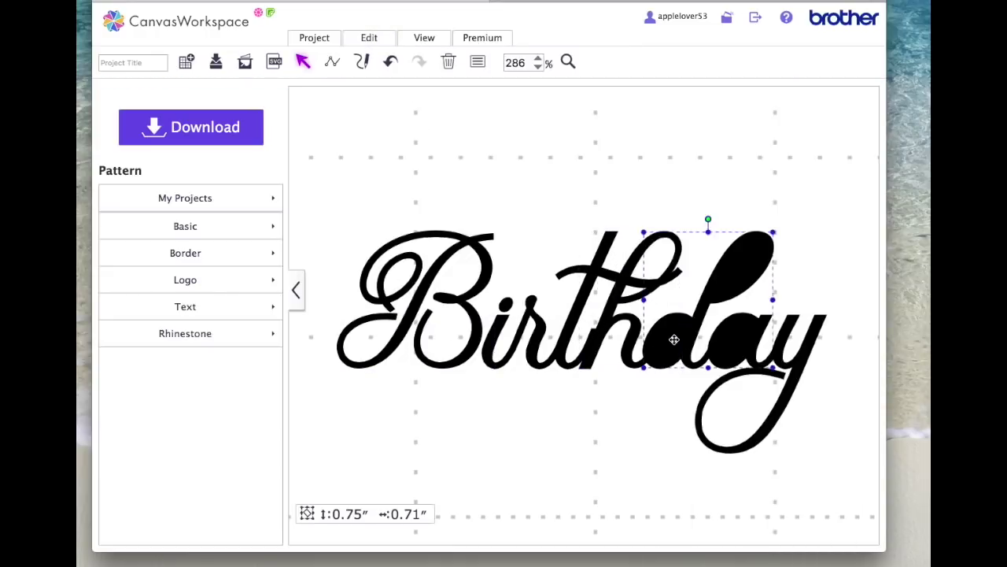
Step: Ungroup the letters d and a of "Birthday" and subtract each letter's inner shapes from its outer shape
{"action": "left_click", "coordinate": [369, 38]}
{"action": "left_click", "coordinate": [484, 287]}
{"action": "left_click", "coordinate": [732, 342]}
{"action": "left_click", "coordinate": [369, 38]}
{"action": "left_click", "coordinate": [484, 286]}
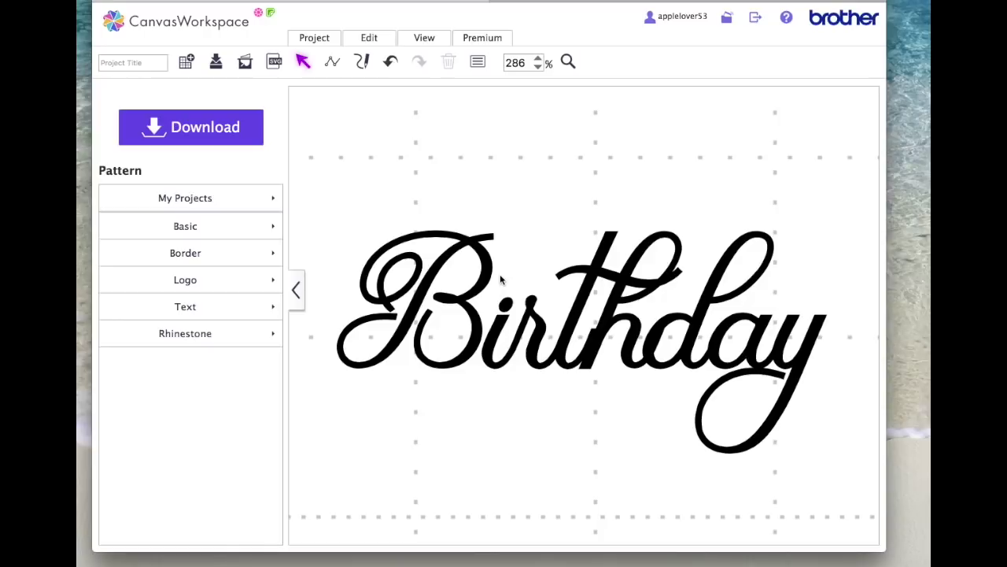
Step: Fit the view to the mat and move both words toward its upper middle, placing "Happy" directly above "Birthday"
{"action": "scroll", "coordinate": [501, 277], "scroll_direction": "up", "scroll_amount": 10}
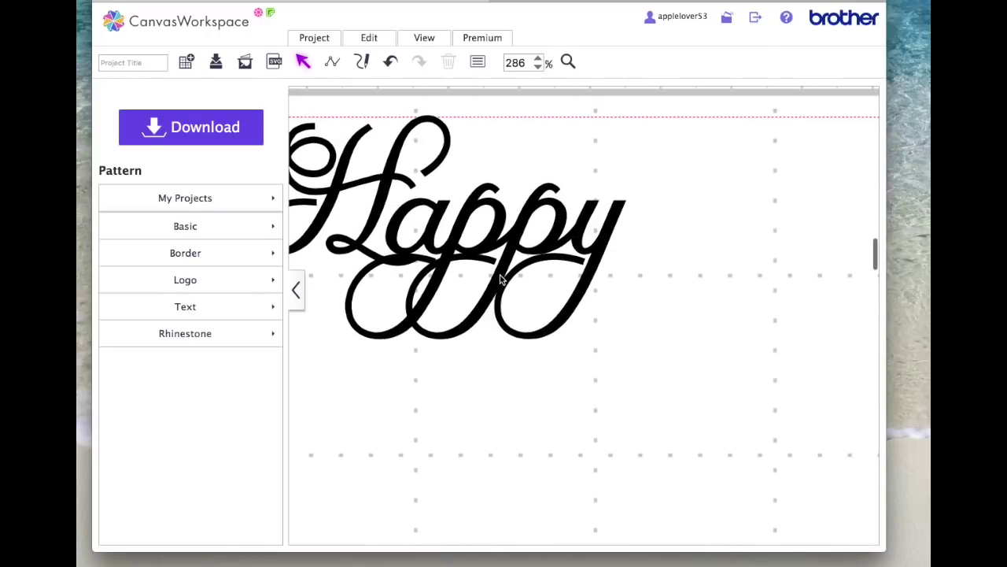
{"action": "left_click", "coordinate": [422, 38]}
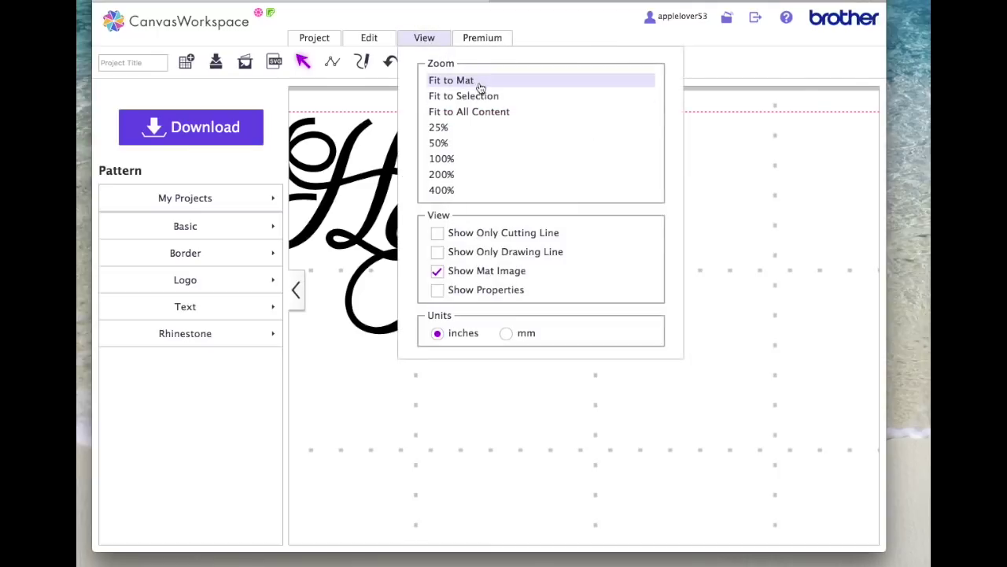
{"action": "left_click", "coordinate": [479, 82]}
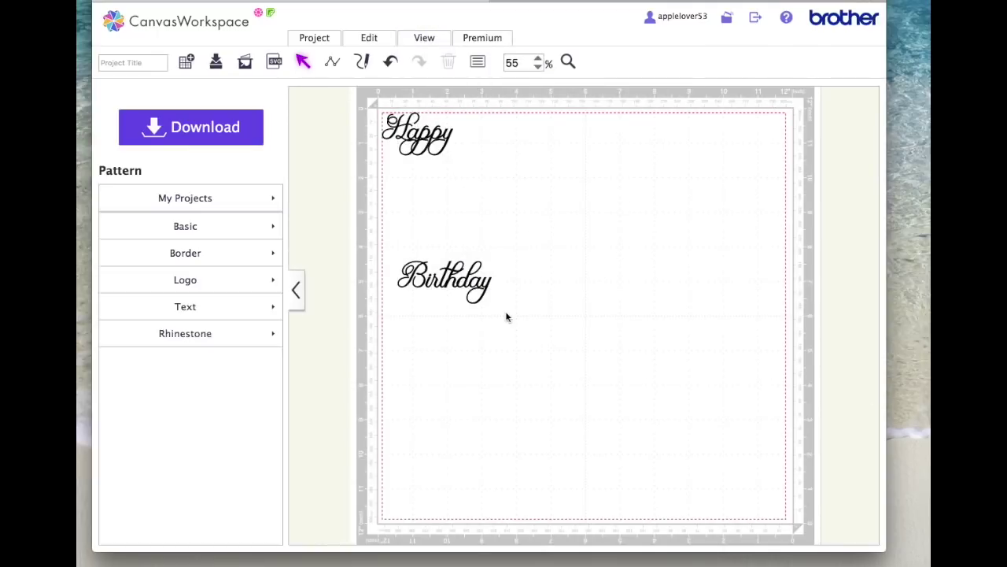
{"action": "left_click_drag", "start_coordinate": [510, 310], "coordinate": [375, 243]}
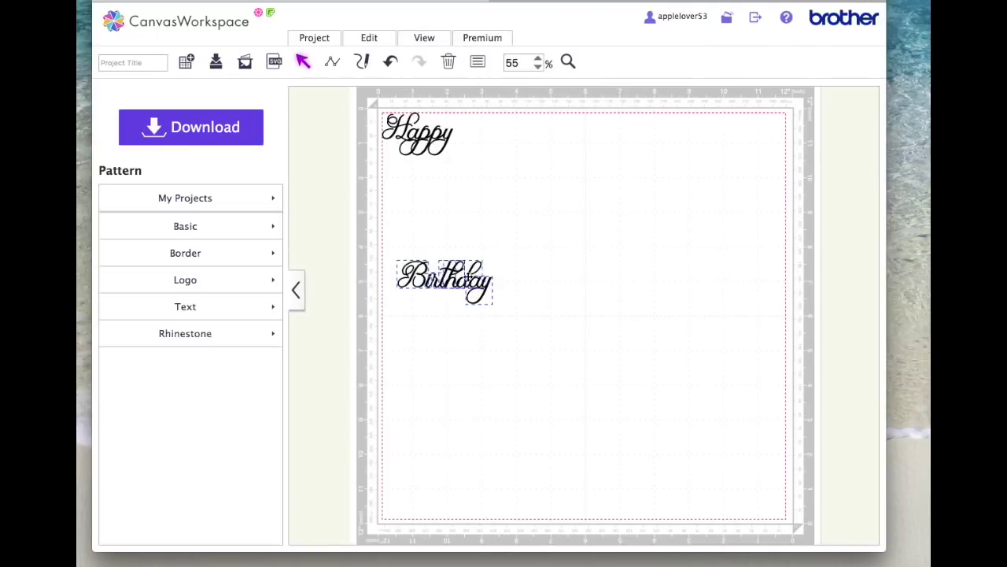
{"action": "left_click_drag", "start_coordinate": [466, 280], "coordinate": [552, 198]}
{"action": "left_click_drag", "start_coordinate": [370, 107], "coordinate": [556, 156]}
Step: Move the letter a of "Happy" left so that it overlaps the end of the H
{"action": "left_click", "coordinate": [568, 62]}
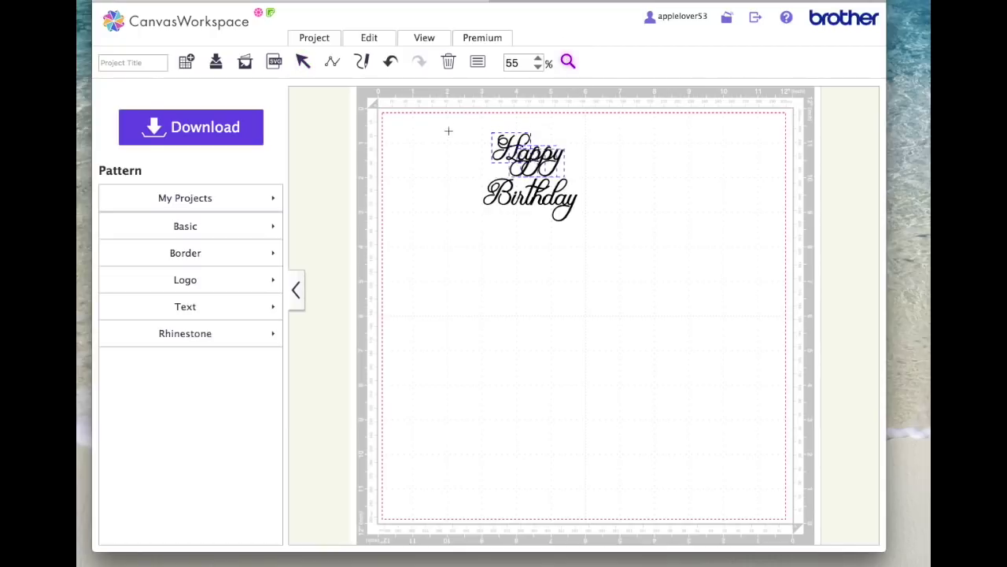
{"action": "left_click_drag", "start_coordinate": [477, 127], "coordinate": [600, 244]}
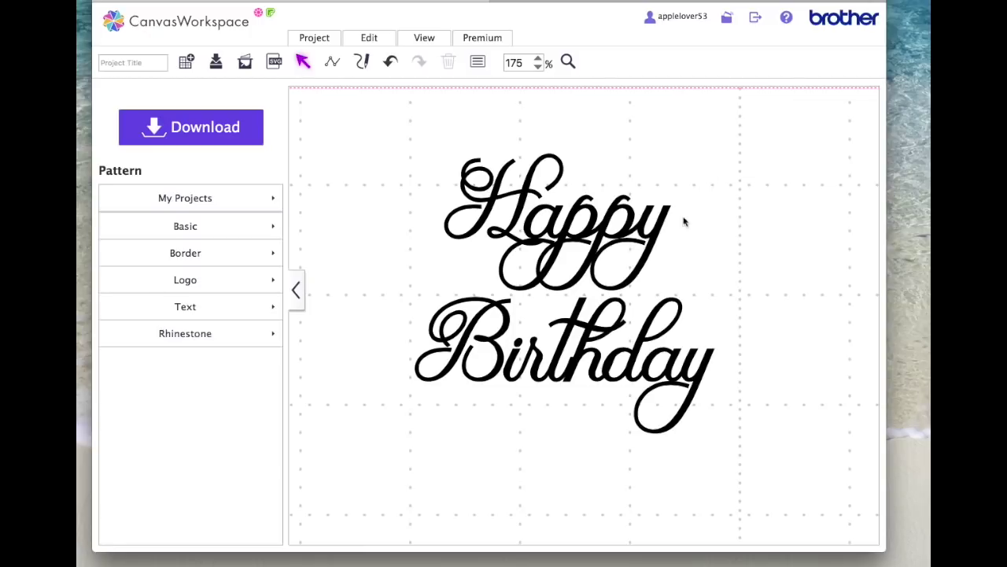
{"action": "left_click", "coordinate": [548, 229]}
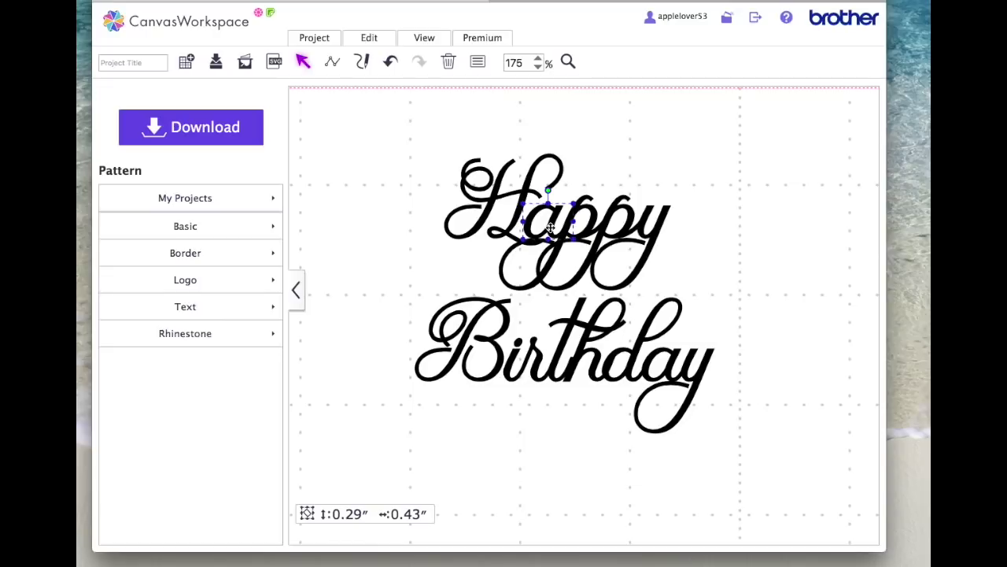
{"action": "left_click_drag", "start_coordinate": [549, 227], "coordinate": [540, 223]}
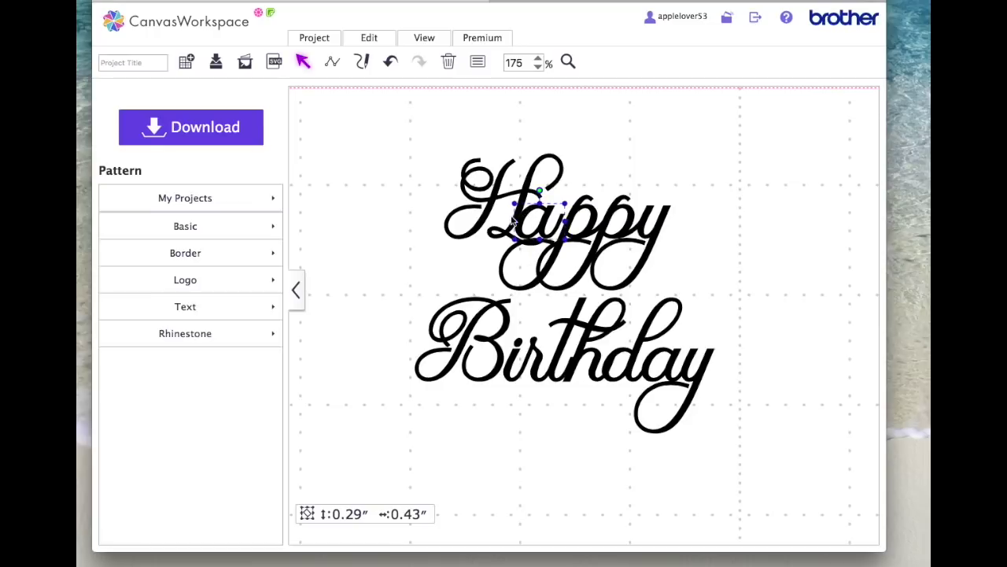
Step: Nudge the first p of "Happy" left until it overlaps the letter a
{"action": "left_click", "coordinate": [589, 227]}
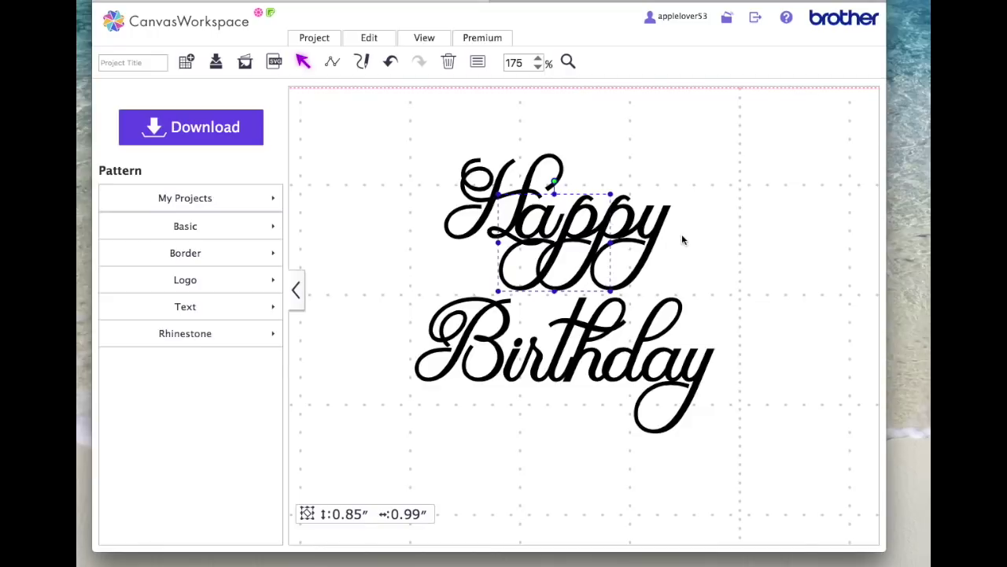
{"action": "key", "text": "Left"}
{"action": "key", "text": "Left"}
{"action": "key", "text": "Left"}
{"action": "key", "text": "Left"}
{"action": "key", "text": "Left"}
{"action": "key", "text": "Left"}
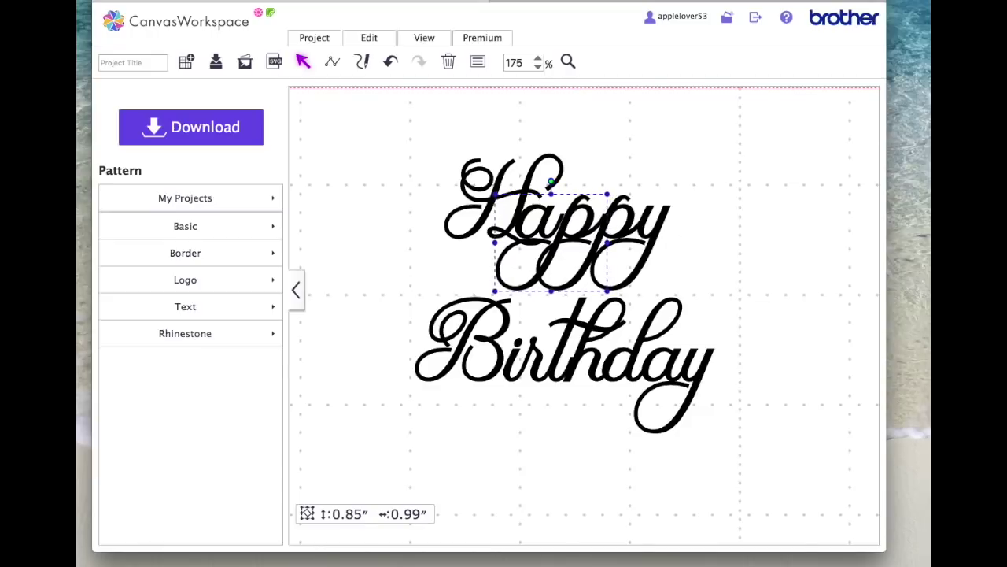
{"action": "key", "text": "Left"}
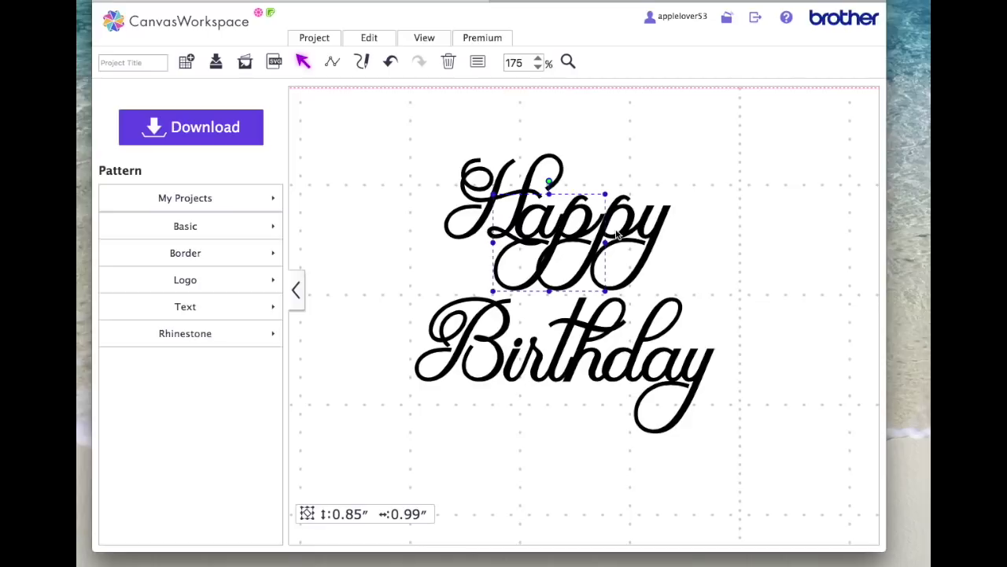
Step: Nudge the second p and the y of "Happy" left so that each overlaps the letter before it
{"action": "left_click_drag", "start_coordinate": [587, 221], "coordinate": [627, 220]}
{"action": "key", "text": "Left"}
{"action": "key", "text": "Left"}
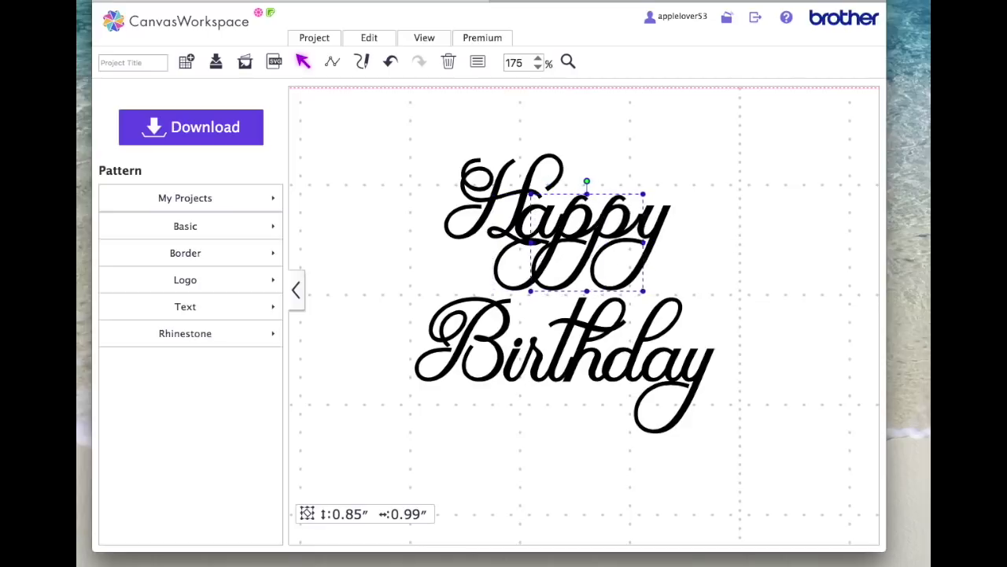
{"action": "key", "text": "Left"}
{"action": "left_click", "coordinate": [662, 224]}
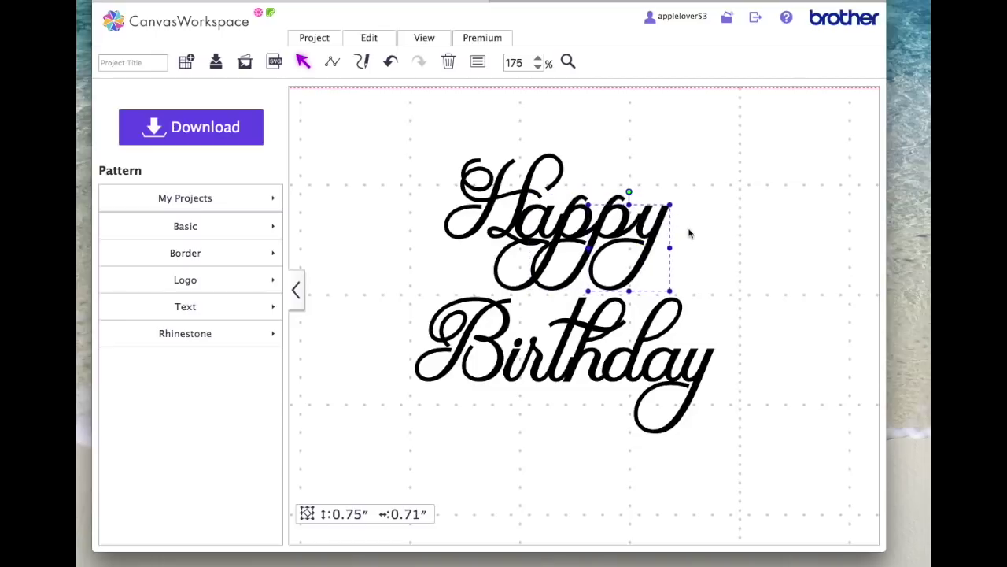
{"action": "key", "text": "Left"}
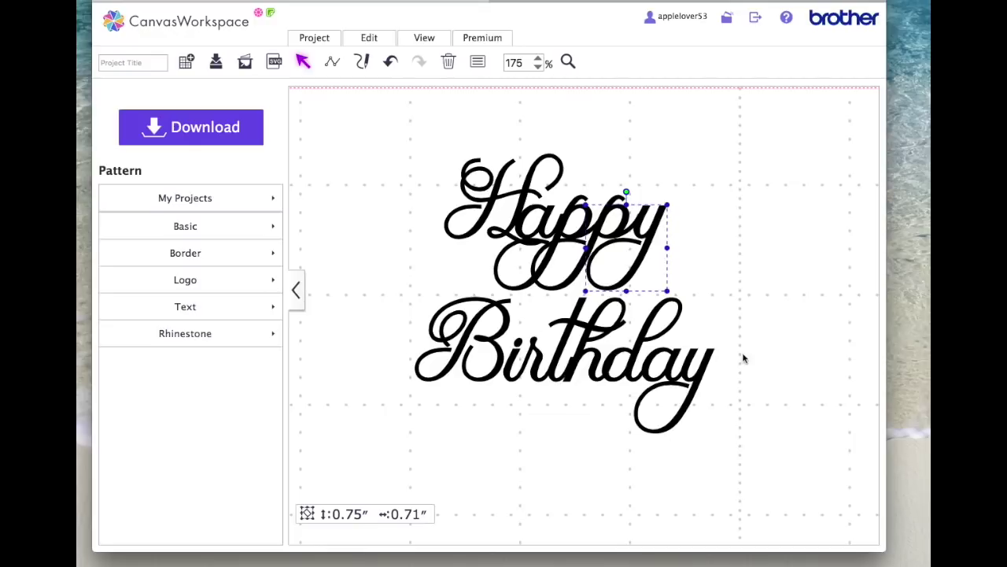
Step: Group the letters of "Birthday" and move the word up until its tall letters overlap the descenders of "Happy"
{"action": "left_click_drag", "start_coordinate": [731, 441], "coordinate": [387, 340]}
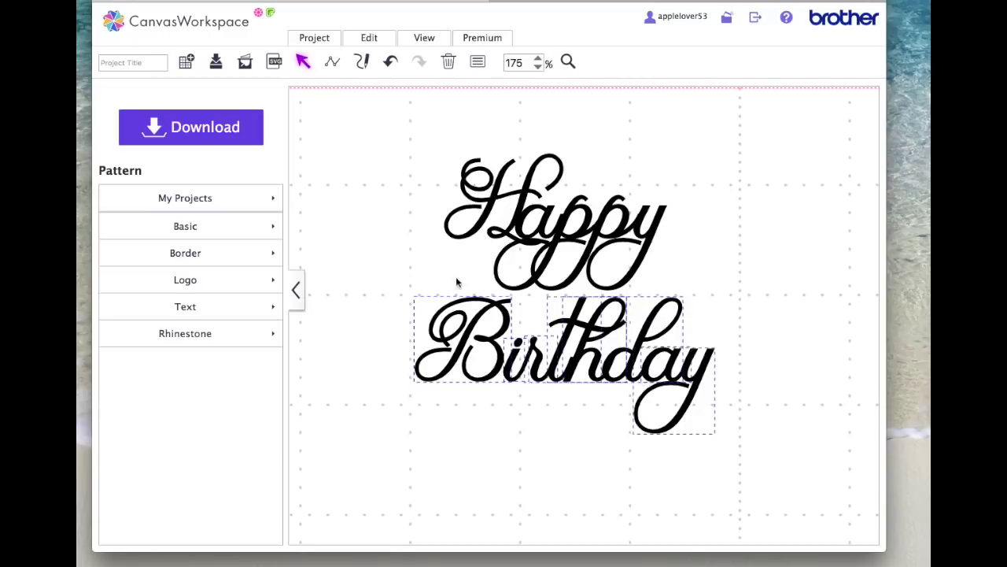
{"action": "right_click", "coordinate": [557, 358]}
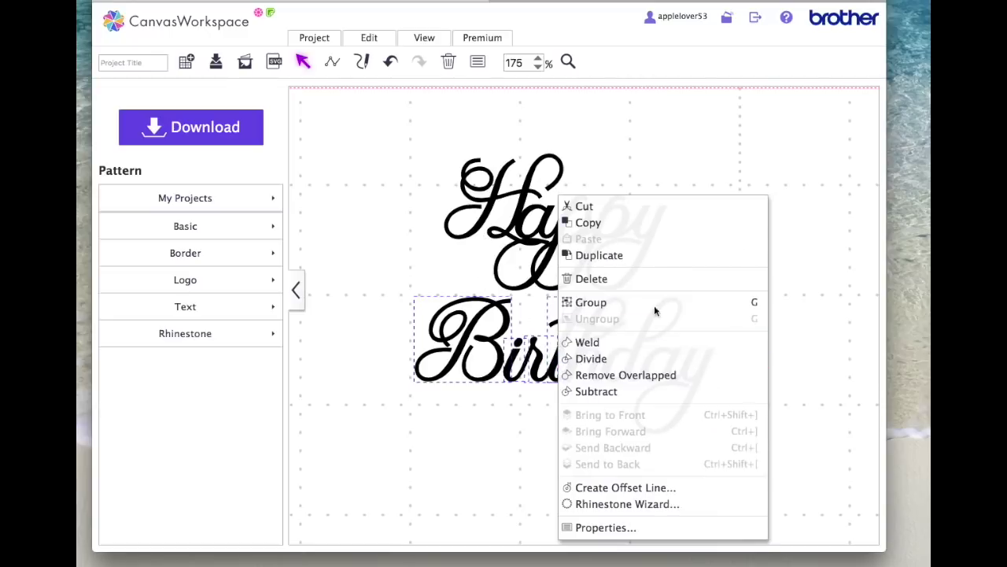
{"action": "left_click", "coordinate": [645, 300]}
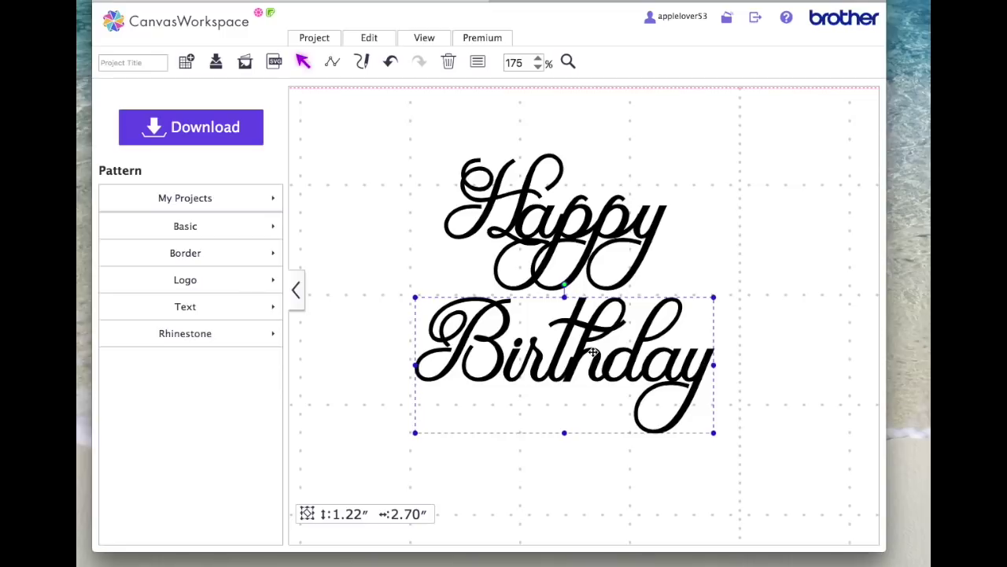
{"action": "left_click_drag", "start_coordinate": [589, 355], "coordinate": [578, 408]}
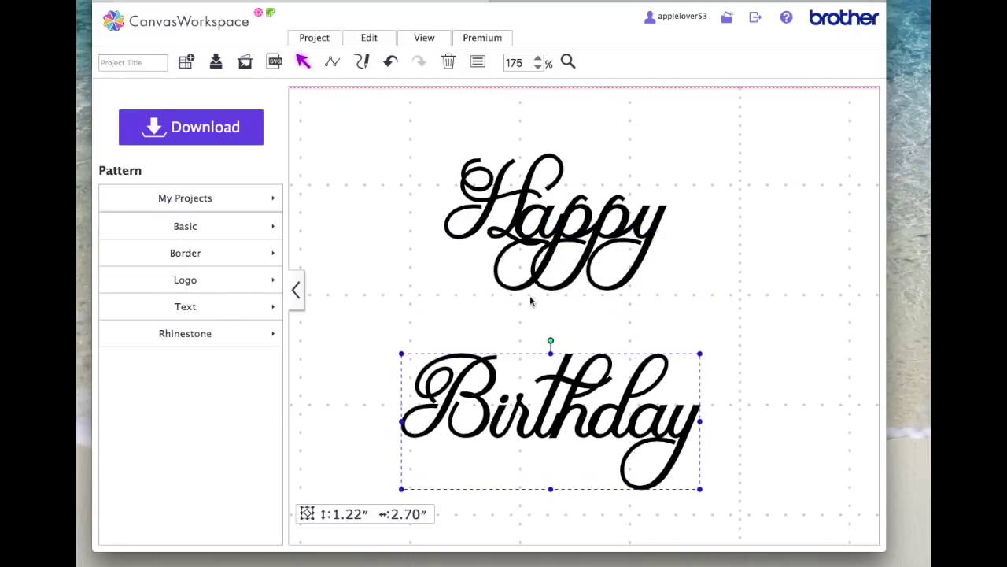
{"action": "left_click_drag", "start_coordinate": [620, 410], "coordinate": [643, 323]}
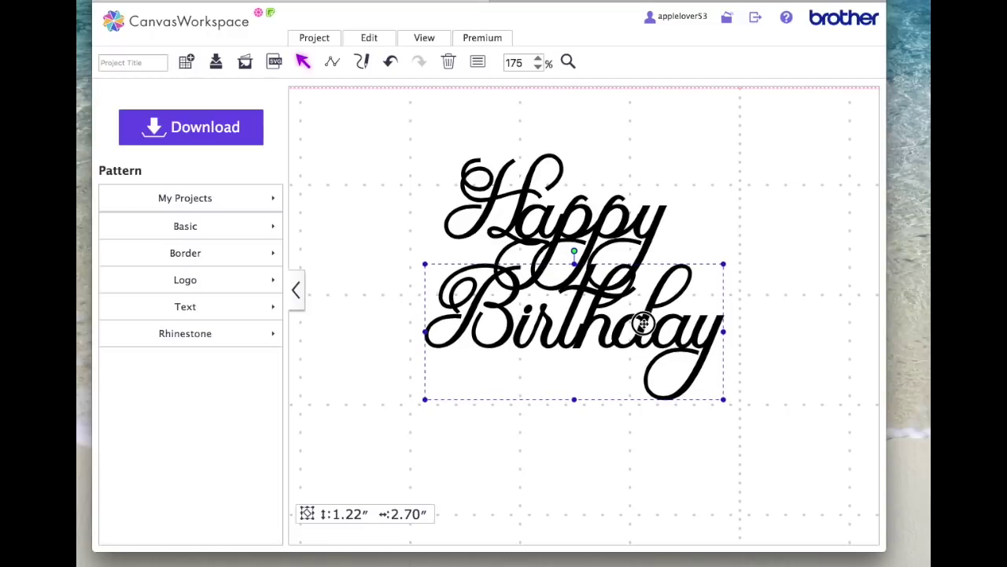
{"action": "left_click_drag", "start_coordinate": [643, 323], "coordinate": [644, 323]}
{"action": "left_click", "coordinate": [611, 425]}
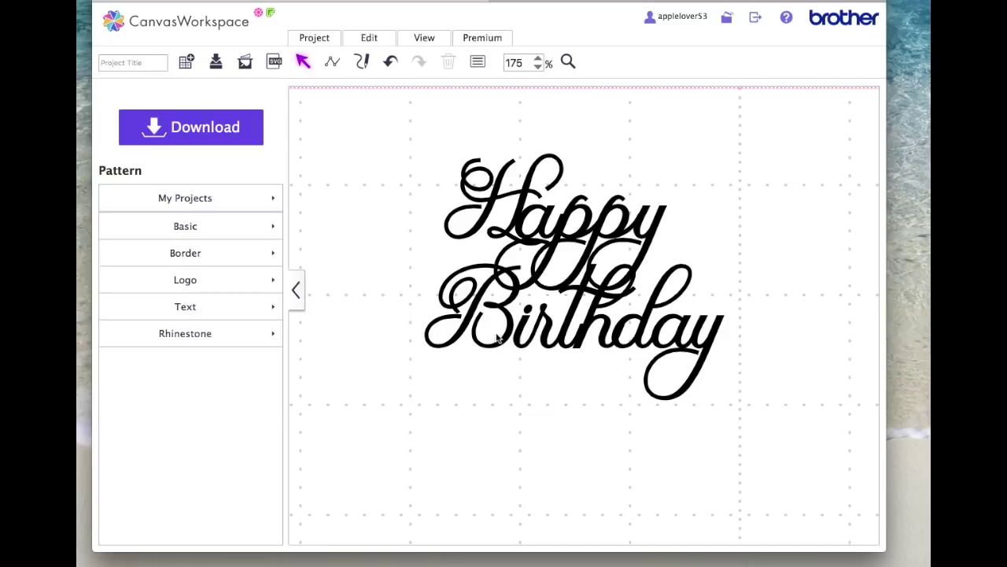
Step: Ungroup "Birthday" and nudge its letter i left until it overlaps the B
{"action": "left_click", "coordinate": [592, 323]}
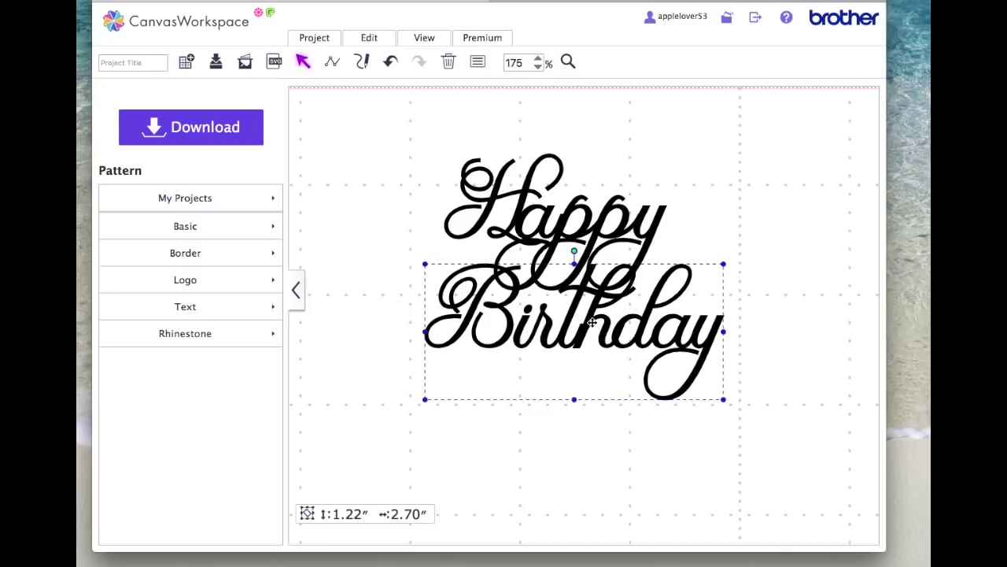
{"action": "right_click", "coordinate": [592, 323]}
{"action": "left_click", "coordinate": [791, 318]}
{"action": "left_click", "coordinate": [801, 324]}
{"action": "left_click", "coordinate": [521, 344]}
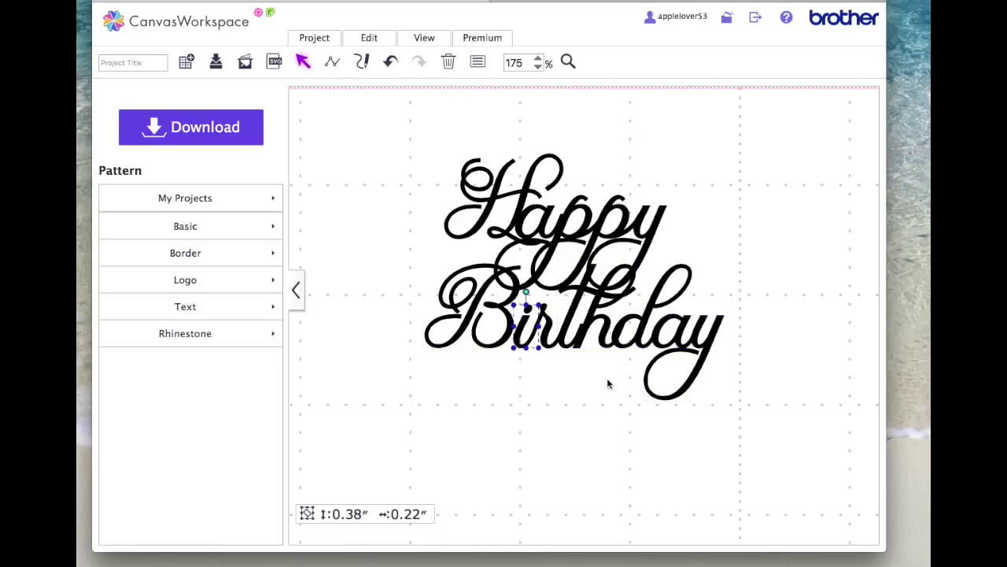
{"action": "key", "text": "Left"}
{"action": "key", "text": "Left"}
{"action": "key", "text": "Left"}
{"action": "key", "text": "Left"}
{"action": "key", "text": "Left"}
{"action": "key", "text": "Left"}
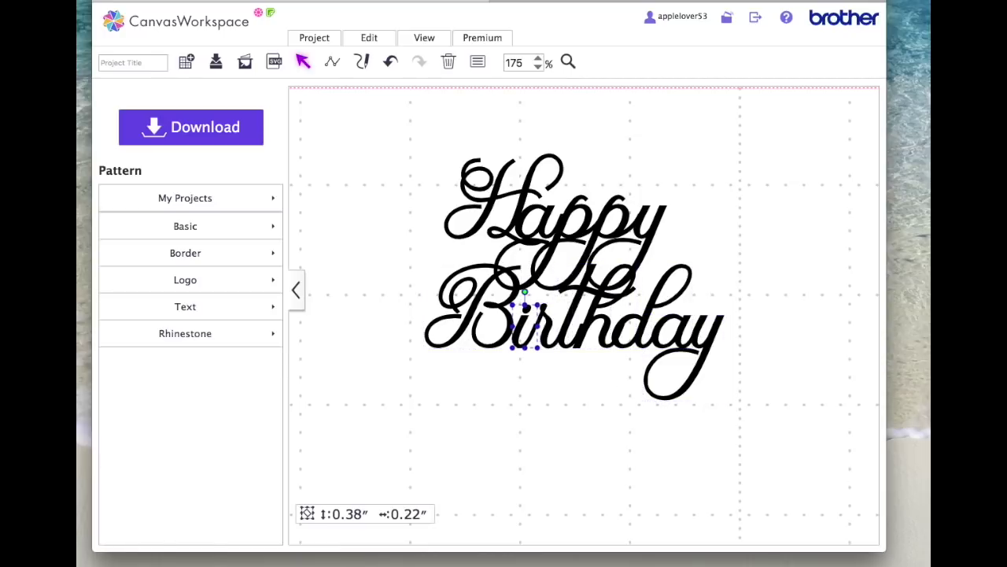
{"action": "scroll", "coordinate": [647, 371], "scroll_direction": "left", "scroll_amount": 10}
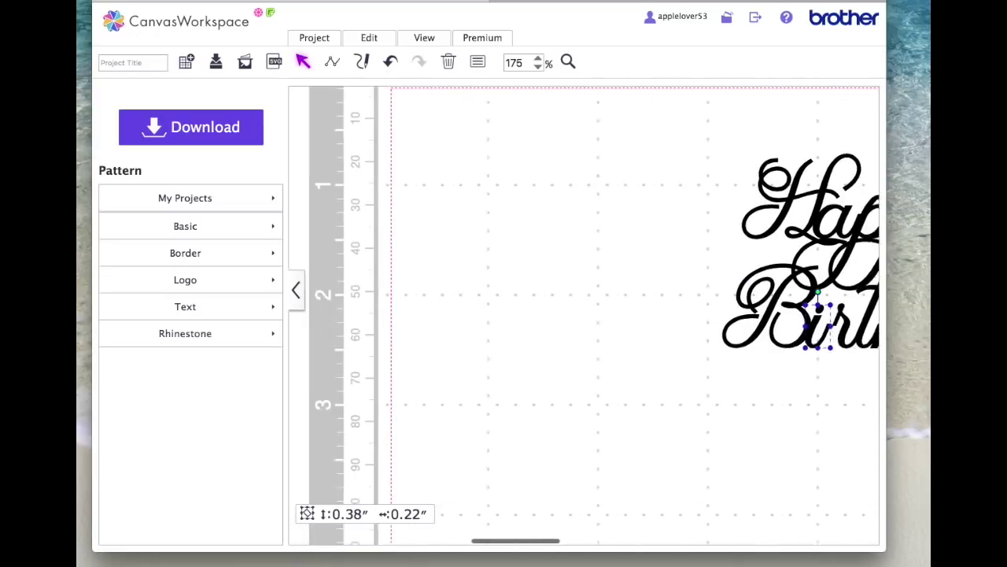
{"action": "scroll", "coordinate": [699, 334], "scroll_direction": "right", "scroll_amount": 10}
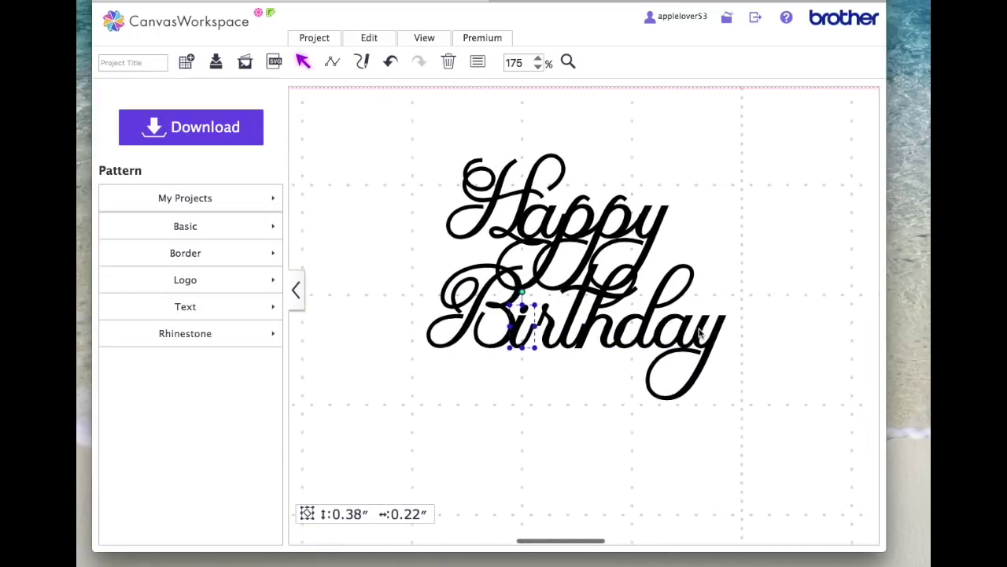
Step: Move the letters r, t and h of "Birthday" left to close the gaps to the letters before them
{"action": "left_click", "coordinate": [534, 344]}
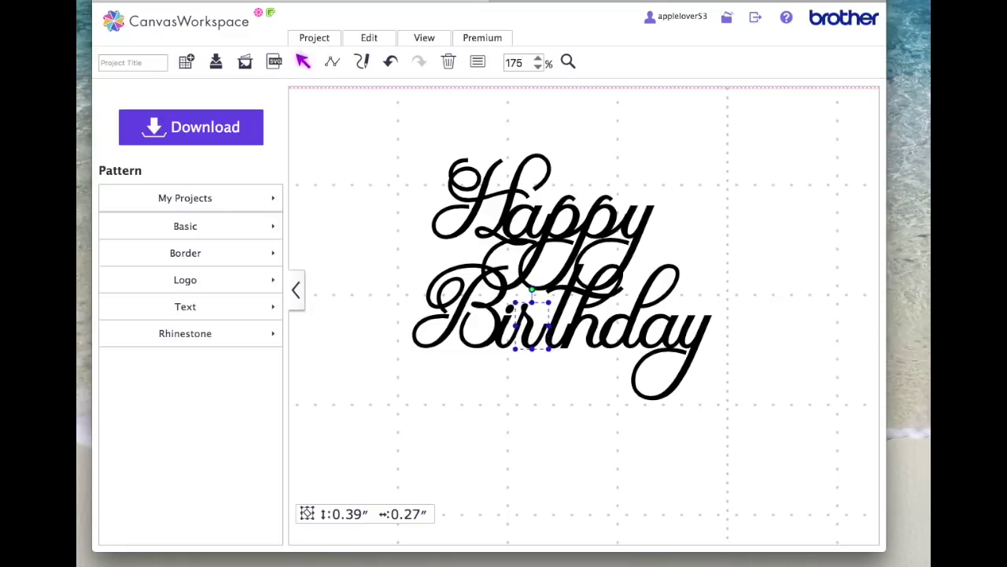
{"action": "left_click", "coordinate": [561, 337]}
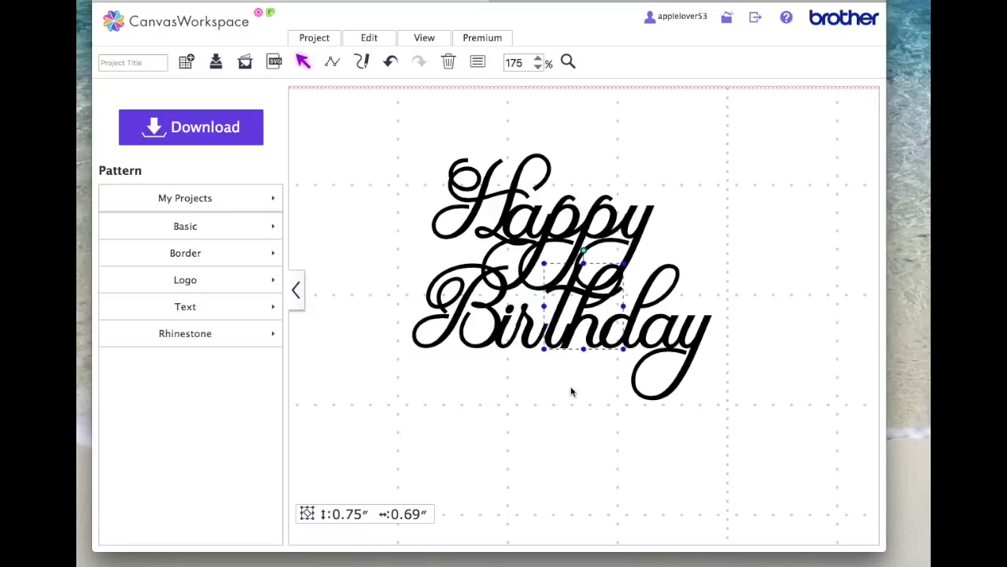
{"action": "left_click_drag", "start_coordinate": [578, 324], "coordinate": [572, 324]}
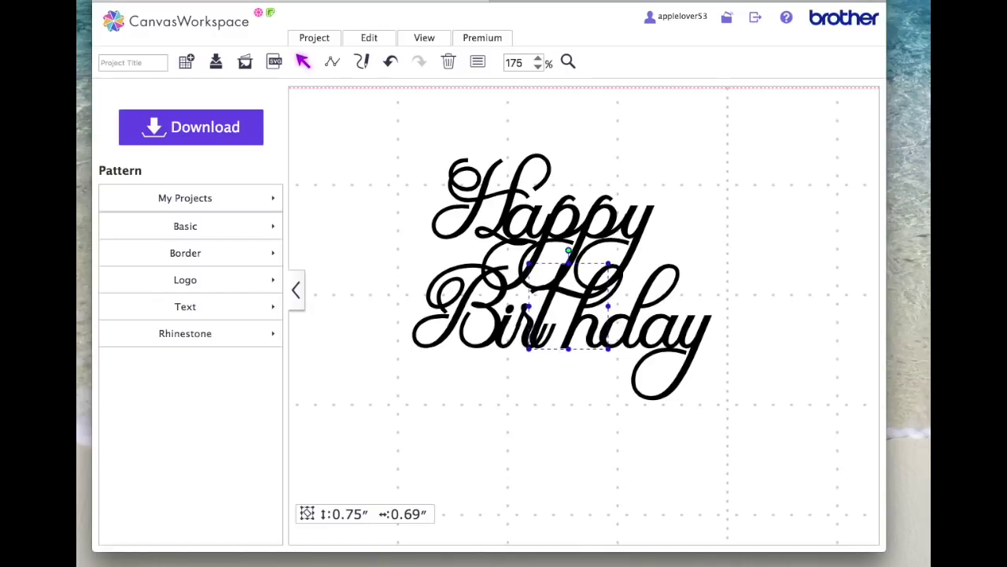
{"action": "left_click", "coordinate": [590, 329]}
{"action": "left_click", "coordinate": [590, 329]}
{"action": "left_click_drag", "start_coordinate": [590, 329], "coordinate": [573, 329]}
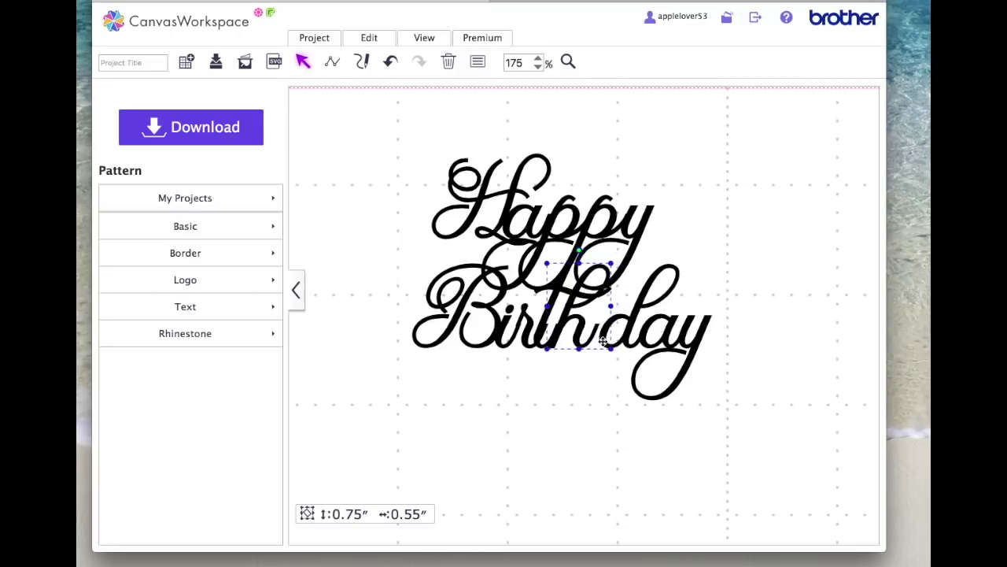
Step: Move the letters d, a and y of "Birthday" left so that each overlaps its preceding letter
{"action": "left_click", "coordinate": [622, 331]}
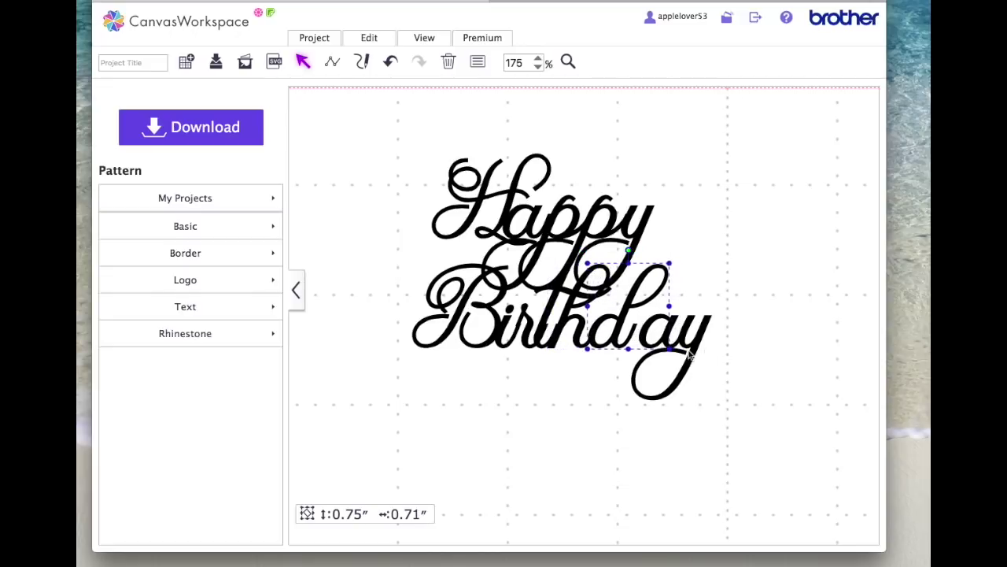
{"action": "left_click", "coordinate": [676, 319]}
{"action": "left_click", "coordinate": [653, 377]}
{"action": "left_click_drag", "start_coordinate": [654, 377], "coordinate": [639, 378]}
Step: Try to weld all letters of "Happy" and "Birthday" into one shape
{"action": "left_click", "coordinate": [367, 147]}
{"action": "left_click_drag", "start_coordinate": [356, 126], "coordinate": [790, 476]}
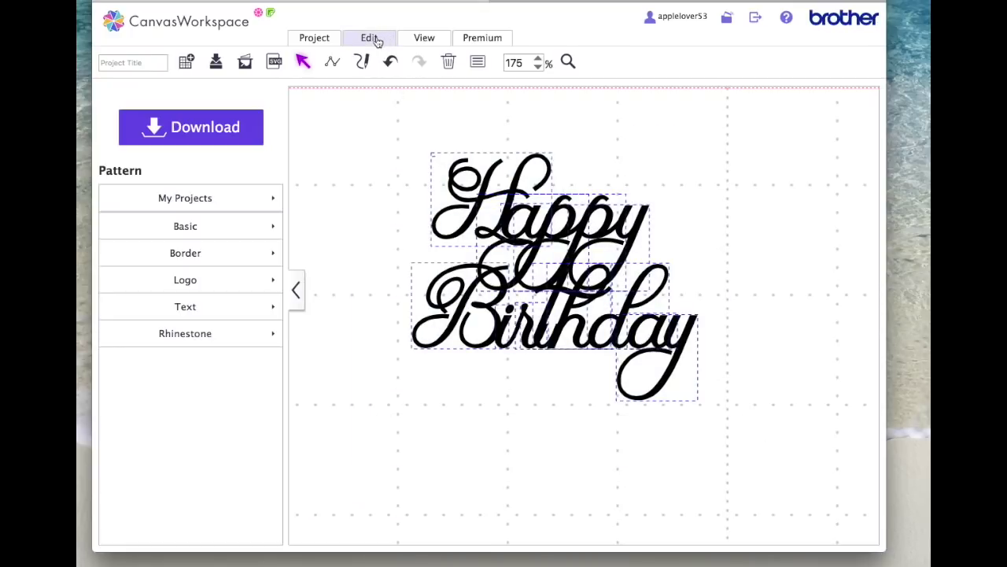
{"action": "left_click", "coordinate": [377, 39]}
{"action": "left_click", "coordinate": [385, 288]}
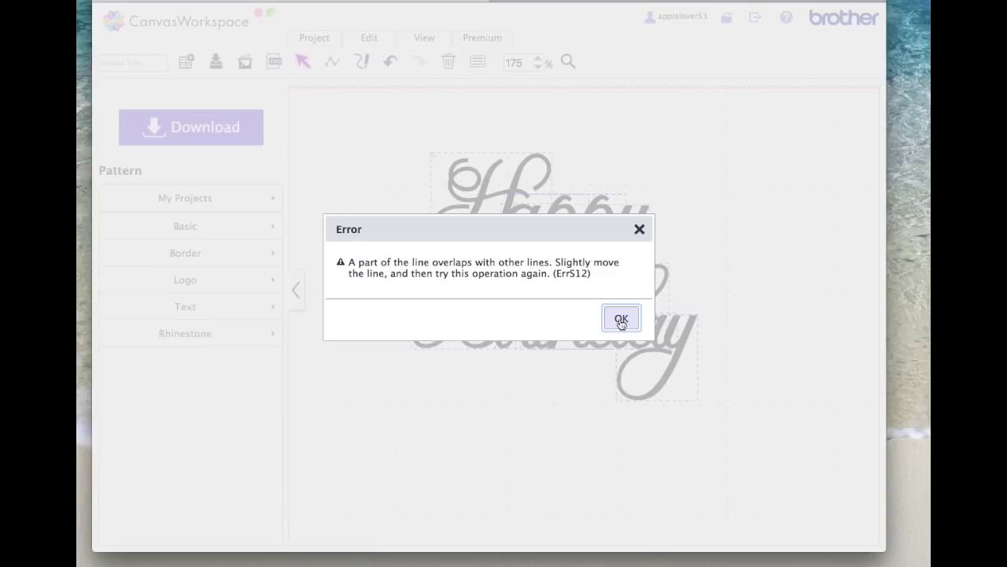
{"action": "left_click", "coordinate": [639, 229]}
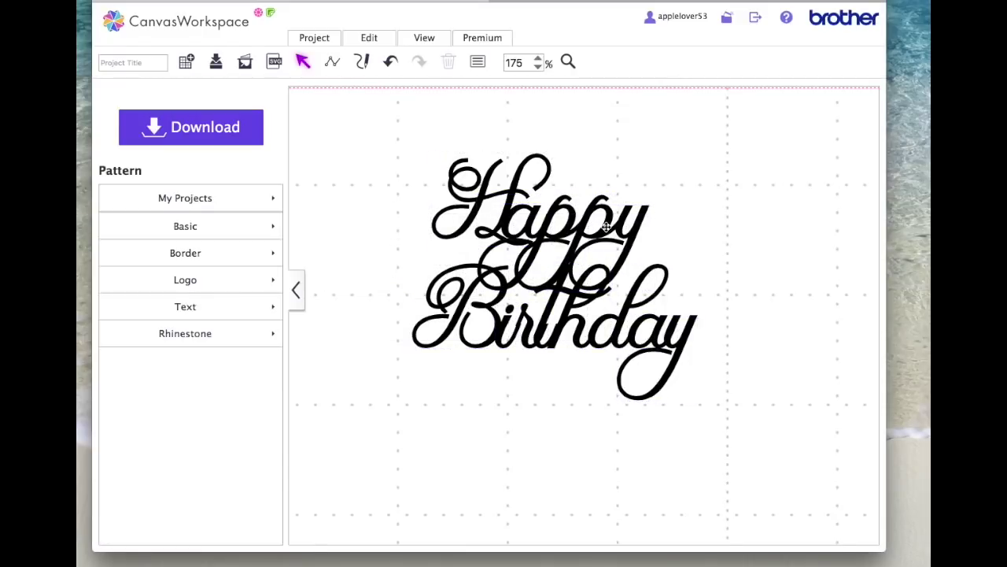
Step: Nudge the letters after the H in "Happy" slightly left to shift their overlapping lines
{"action": "left_click", "coordinate": [524, 229]}
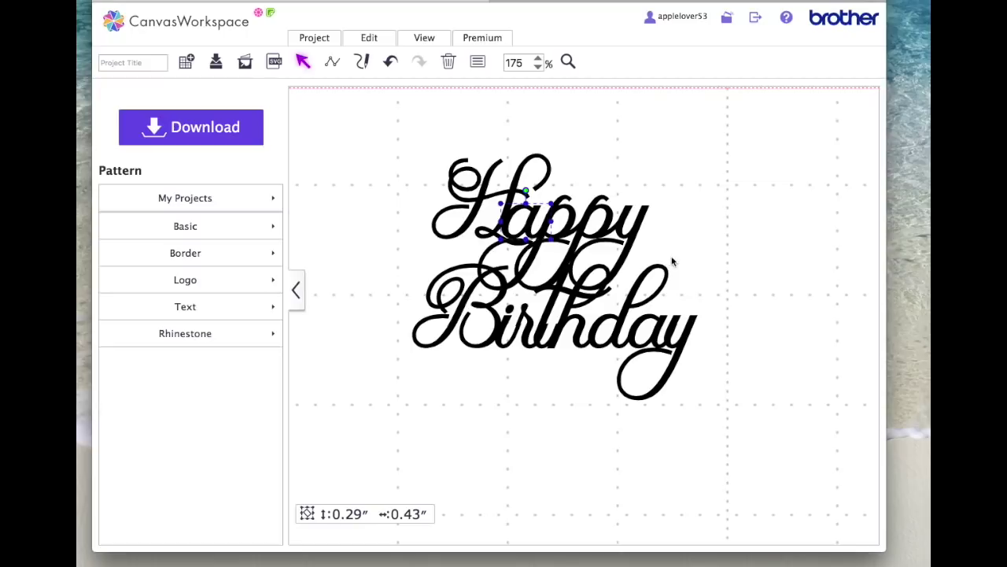
{"action": "left_click", "coordinate": [566, 225]}
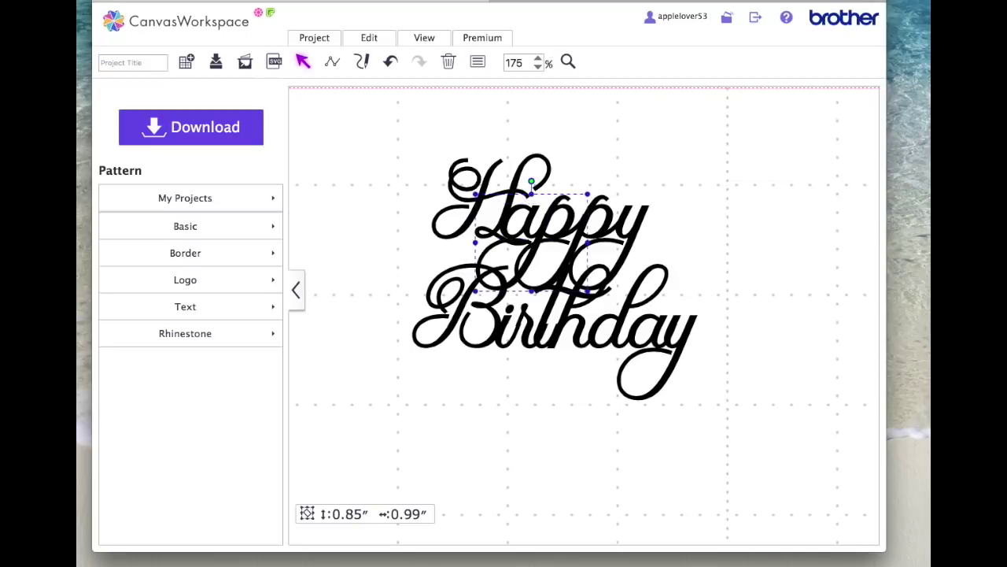
{"action": "left_click_drag", "start_coordinate": [567, 225], "coordinate": [607, 225]}
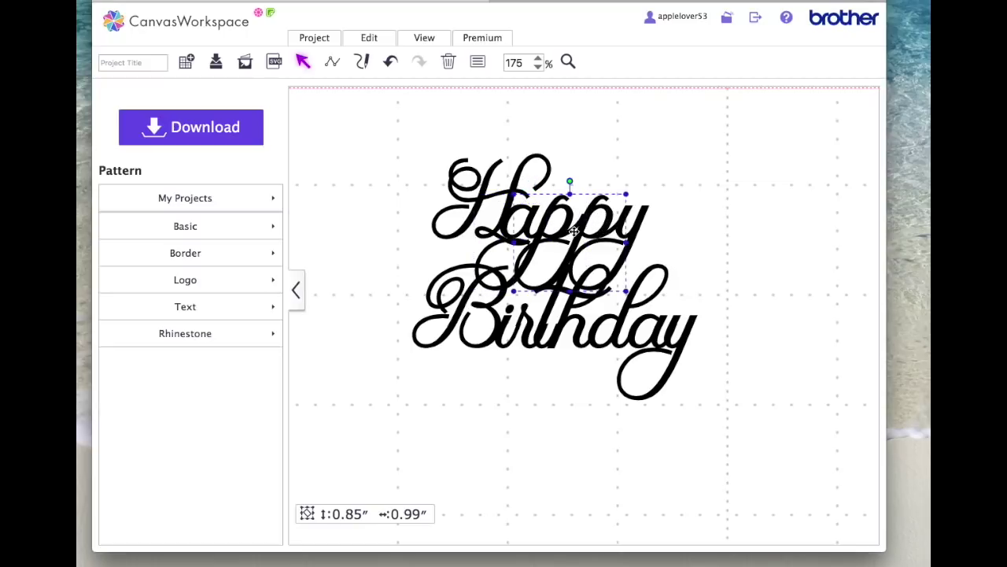
{"action": "key", "text": "Left"}
{"action": "left_click", "coordinate": [637, 229]}
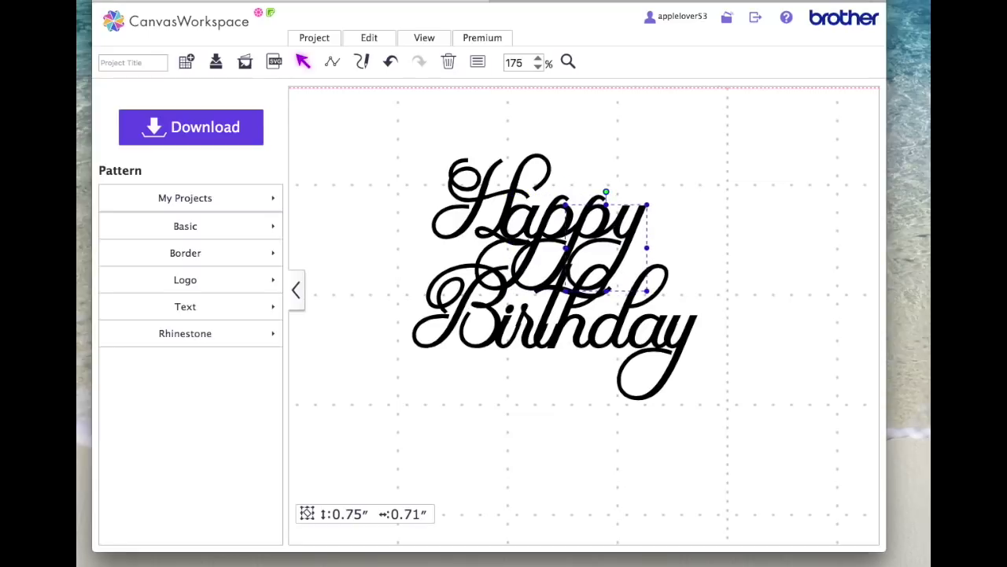
Step: Move the letter t of "Birthday" slightly right, closer to the h
{"action": "left_click", "coordinate": [504, 373]}
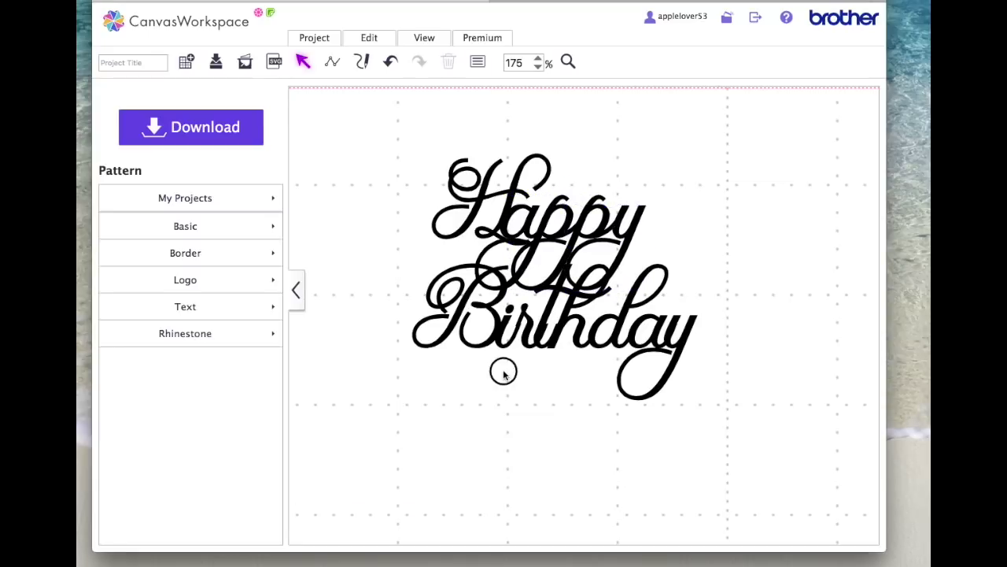
{"action": "left_click", "coordinate": [548, 304]}
{"action": "left_click_drag", "start_coordinate": [548, 305], "coordinate": [551, 304]}
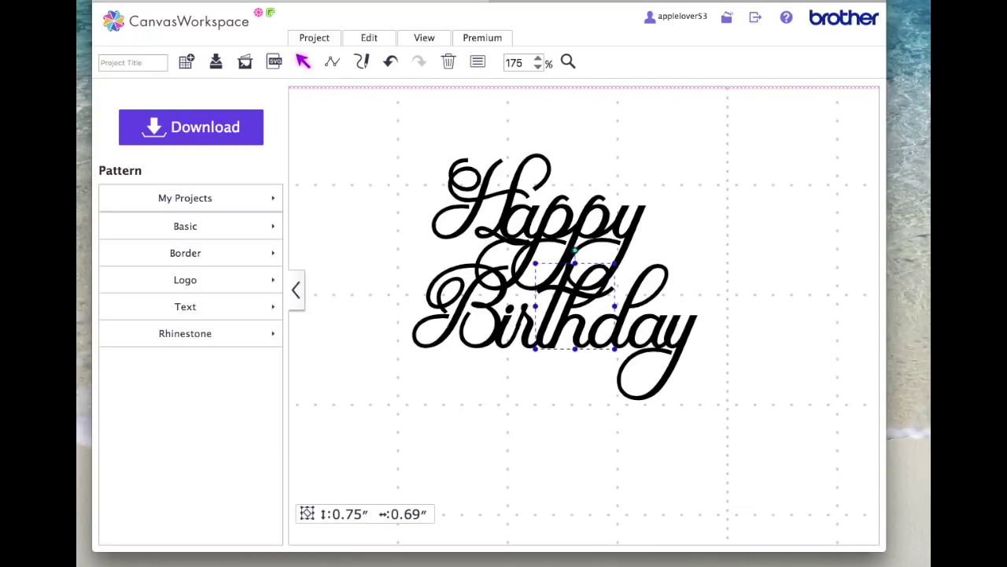
Step: Weld all letters of "Happy" and "Birthday" into one shape and move it aside to isolate the loose dot
{"action": "left_click_drag", "start_coordinate": [736, 413], "coordinate": [355, 116]}
{"action": "left_click", "coordinate": [370, 38]}
{"action": "left_click", "coordinate": [386, 287]}
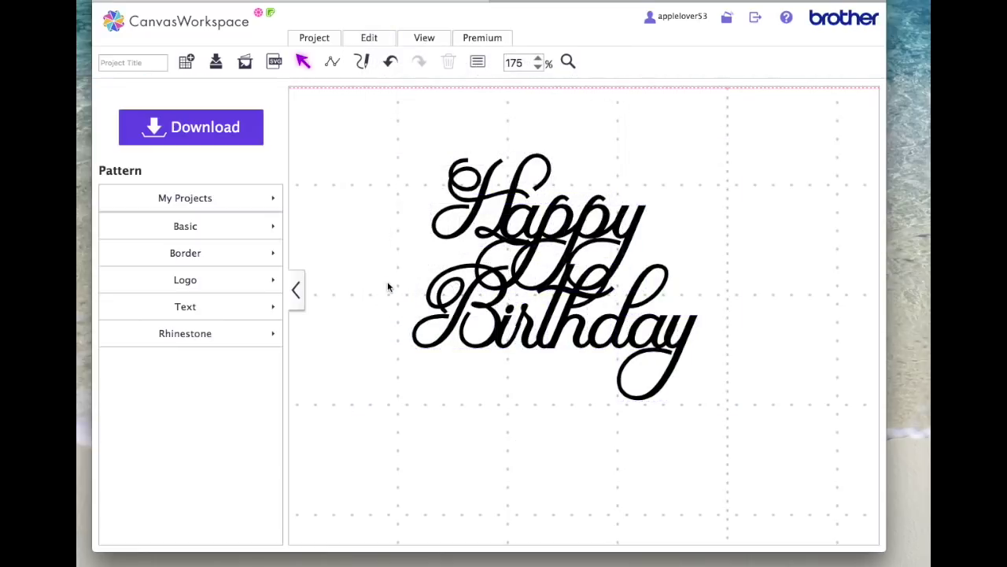
{"action": "left_click_drag", "start_coordinate": [566, 228], "coordinate": [735, 246]}
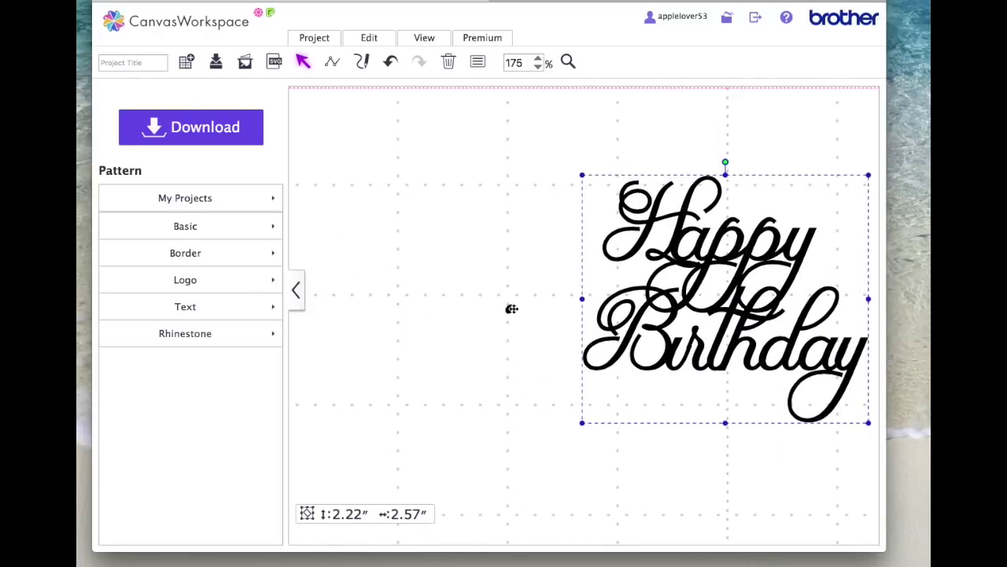
Step: Take the loose dot of the i out of "Birthday" and delete it
{"action": "left_click_drag", "start_coordinate": [511, 309], "coordinate": [602, 151]}
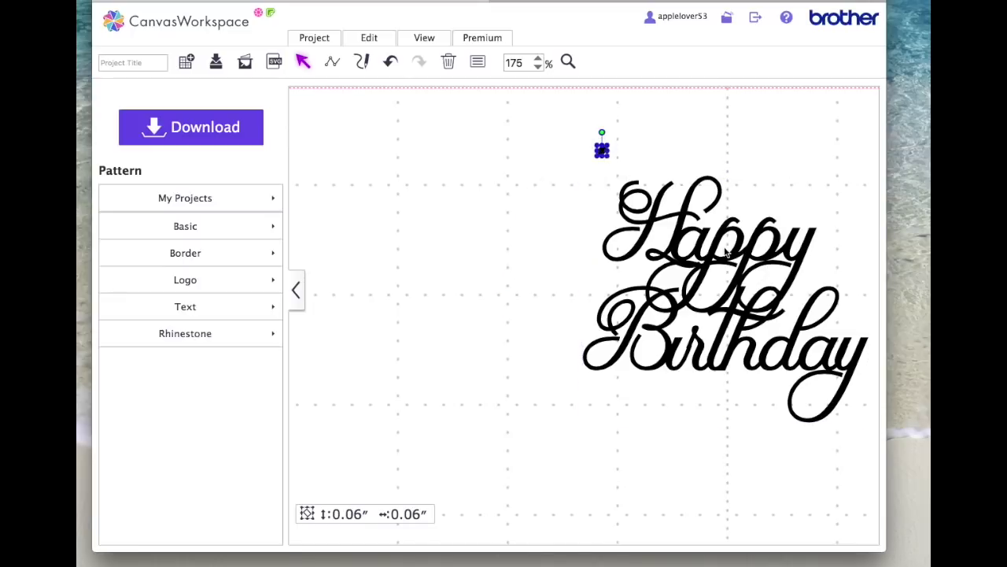
{"action": "left_click_drag", "start_coordinate": [741, 255], "coordinate": [555, 272]}
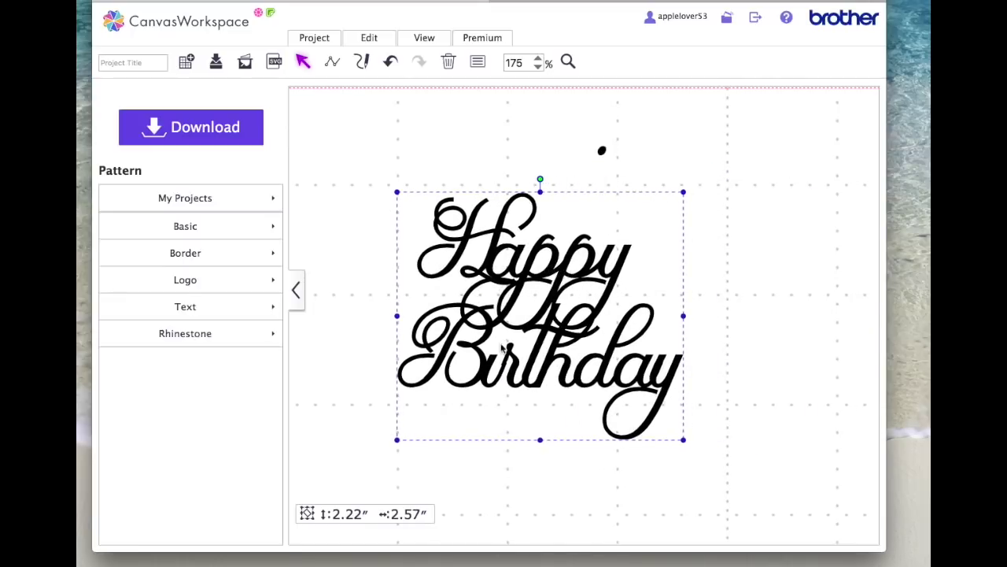
{"action": "left_click_drag", "start_coordinate": [602, 152], "coordinate": [495, 352]}
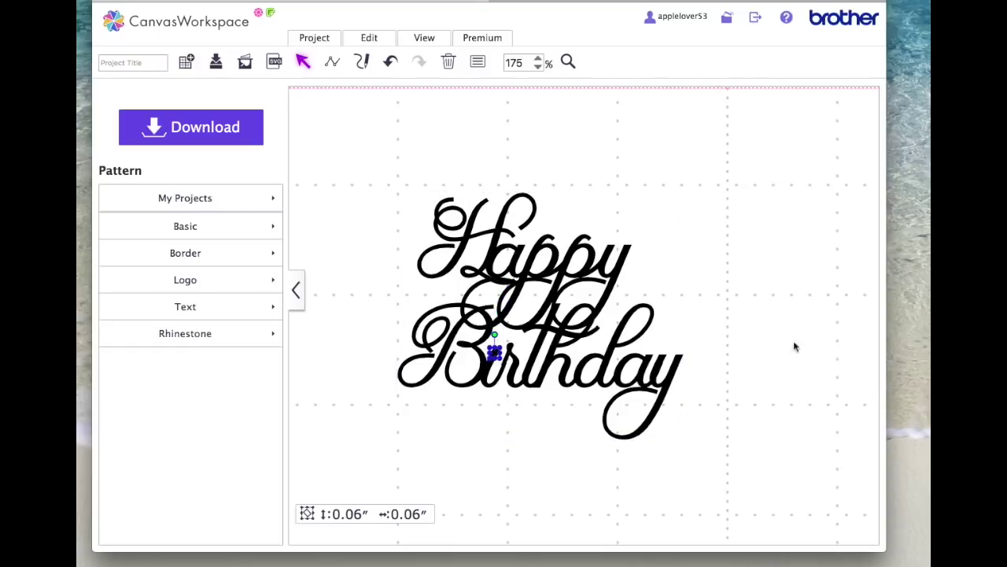
{"action": "left_click", "coordinate": [756, 275]}
{"action": "left_click_drag", "start_coordinate": [494, 352], "coordinate": [744, 265]}
{"action": "key", "text": "Delete"}
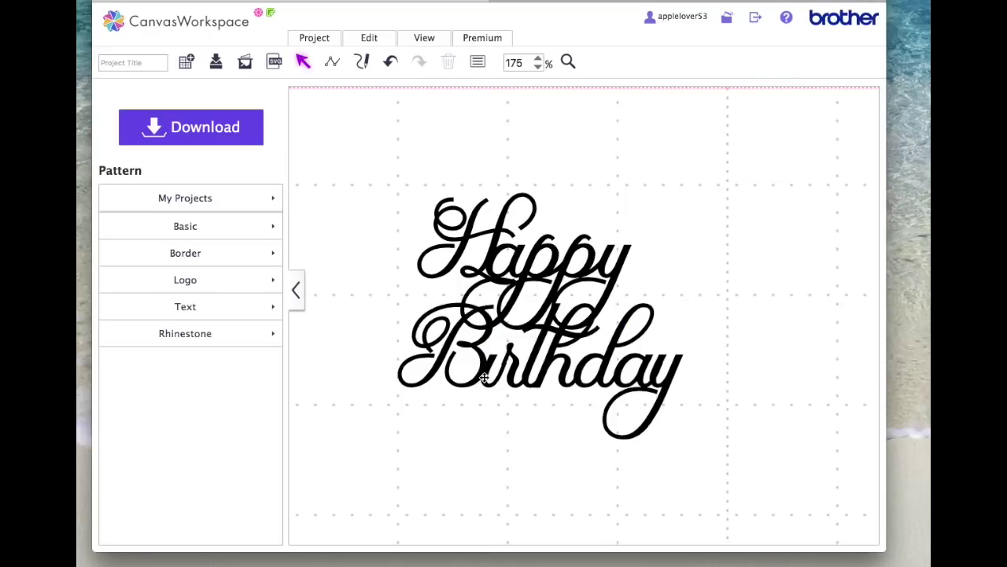
Step: Enlarge the welded lettering to about 5.61 inches high and 6.49 inches wide and place it in the upper half of the mat
{"action": "left_click", "coordinate": [617, 347]}
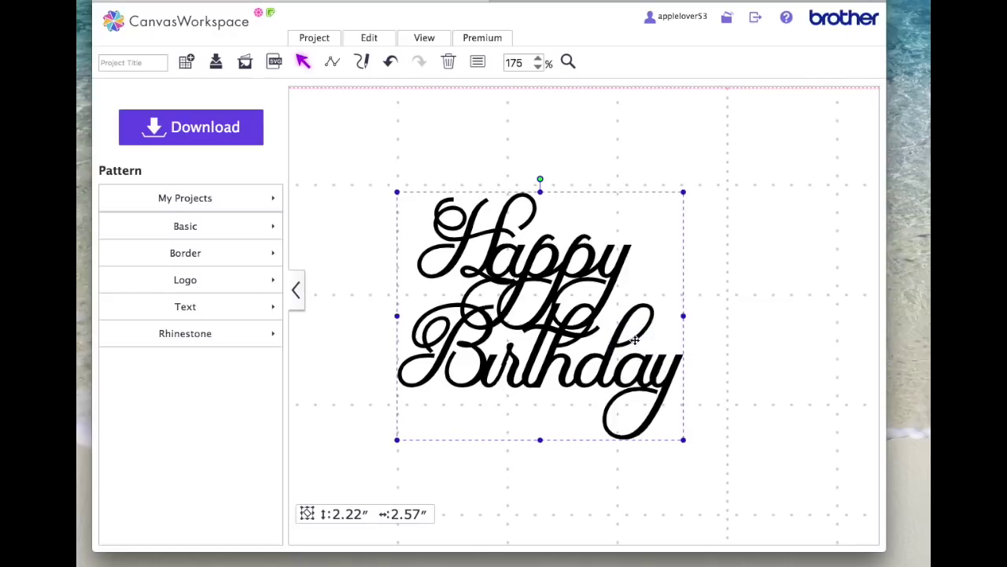
{"action": "left_click_drag", "start_coordinate": [602, 274], "coordinate": [572, 243]}
{"action": "left_click", "coordinate": [538, 67]}
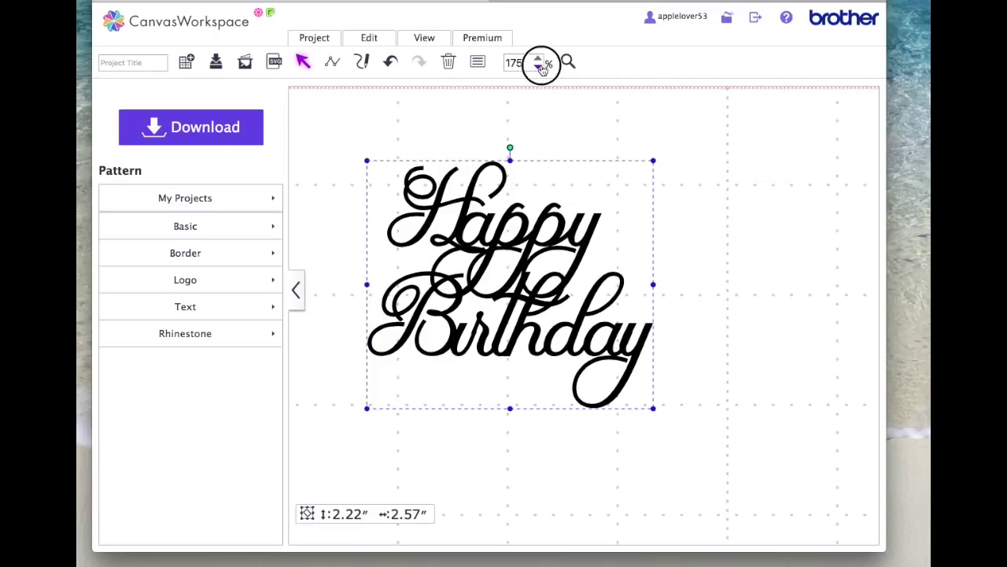
{"action": "left_click", "coordinate": [702, 240]}
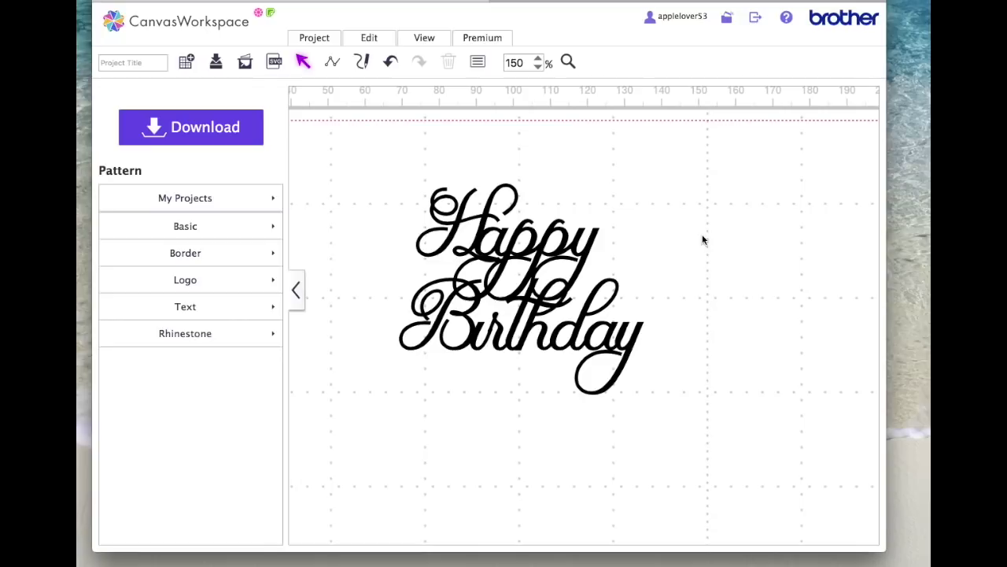
{"action": "left_click", "coordinate": [545, 240]}
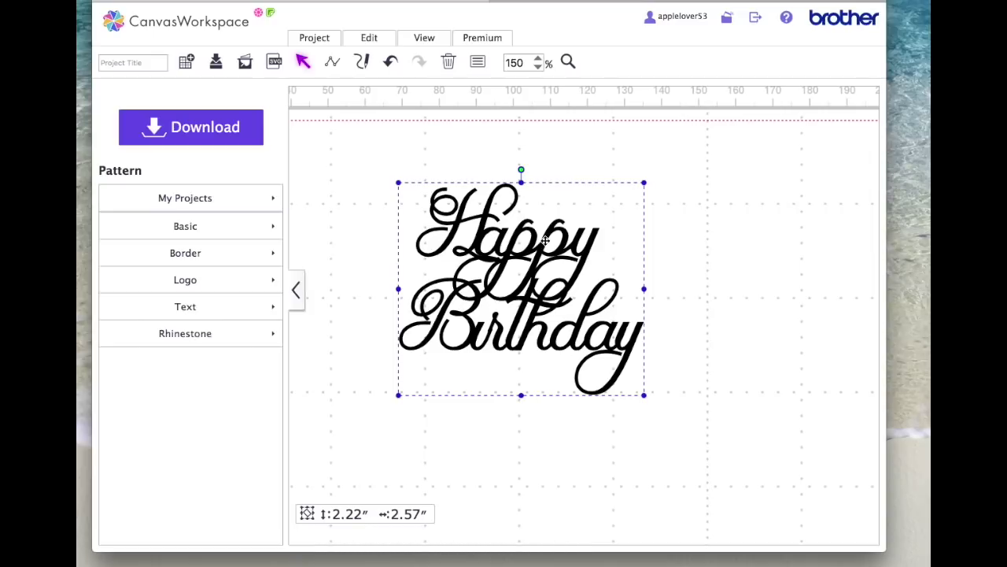
{"action": "left_click", "coordinate": [425, 37]}
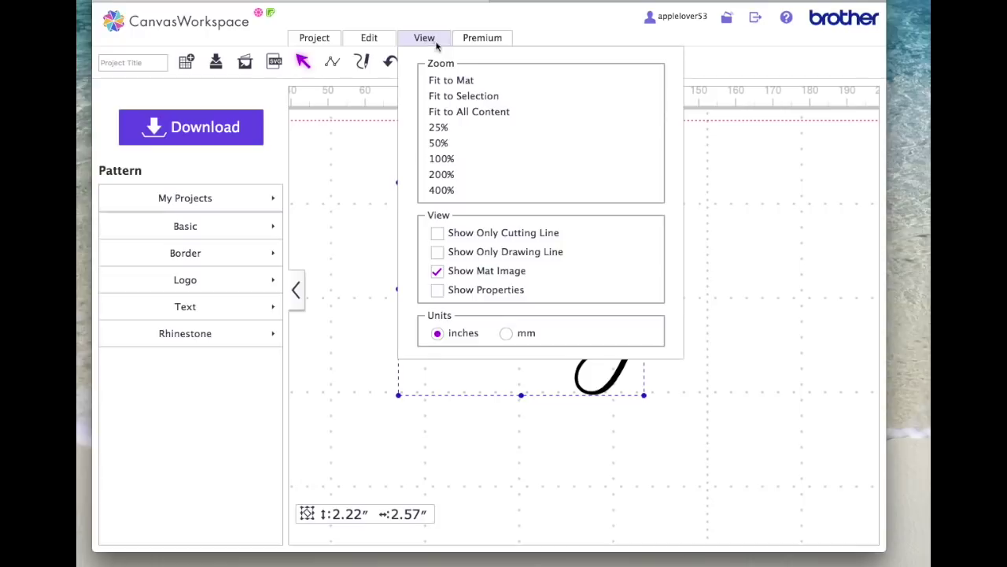
{"action": "left_click", "coordinate": [449, 79]}
{"action": "left_click_drag", "start_coordinate": [561, 213], "coordinate": [700, 306]}
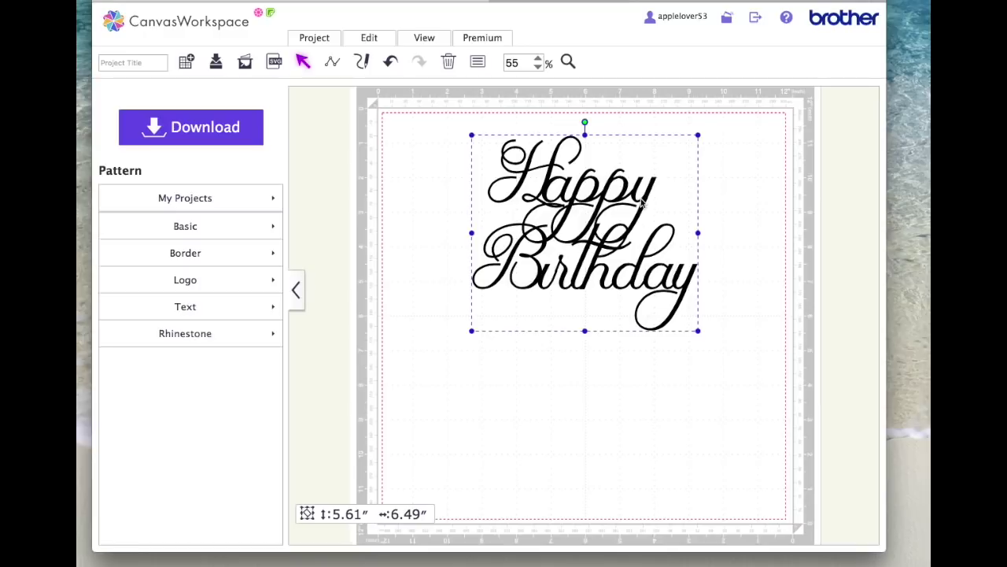
{"action": "left_click_drag", "start_coordinate": [643, 203], "coordinate": [593, 215]}
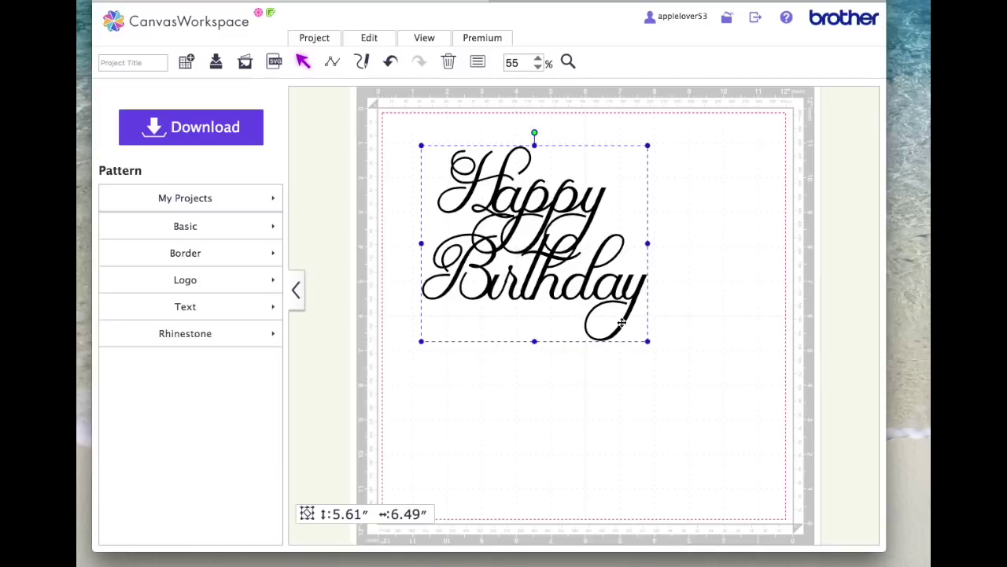
Step: Create a 0.08-inch outward offset line around the lettering with round corners, not limited to the outer edge, leaving the original as is
{"action": "left_click", "coordinate": [370, 39]}
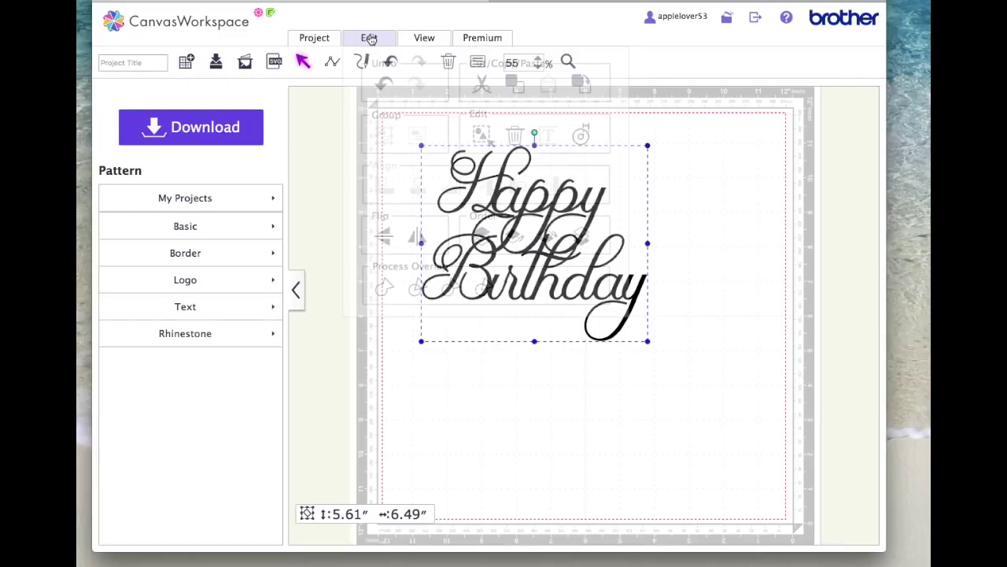
{"action": "left_click", "coordinate": [584, 133]}
{"action": "left_click_drag", "start_coordinate": [334, 189], "coordinate": [324, 188]}
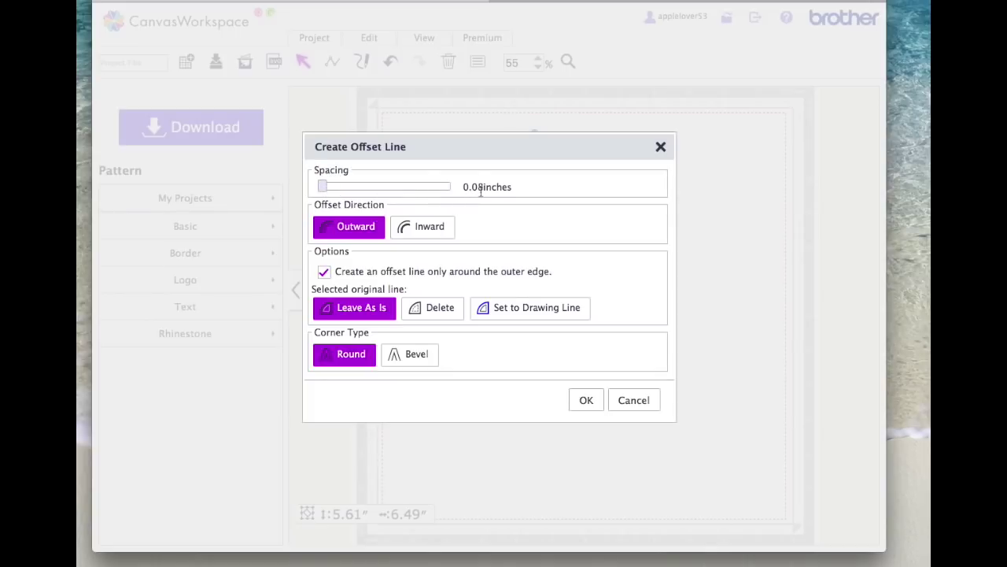
{"action": "left_click", "coordinate": [324, 273]}
{"action": "left_click", "coordinate": [590, 401]}
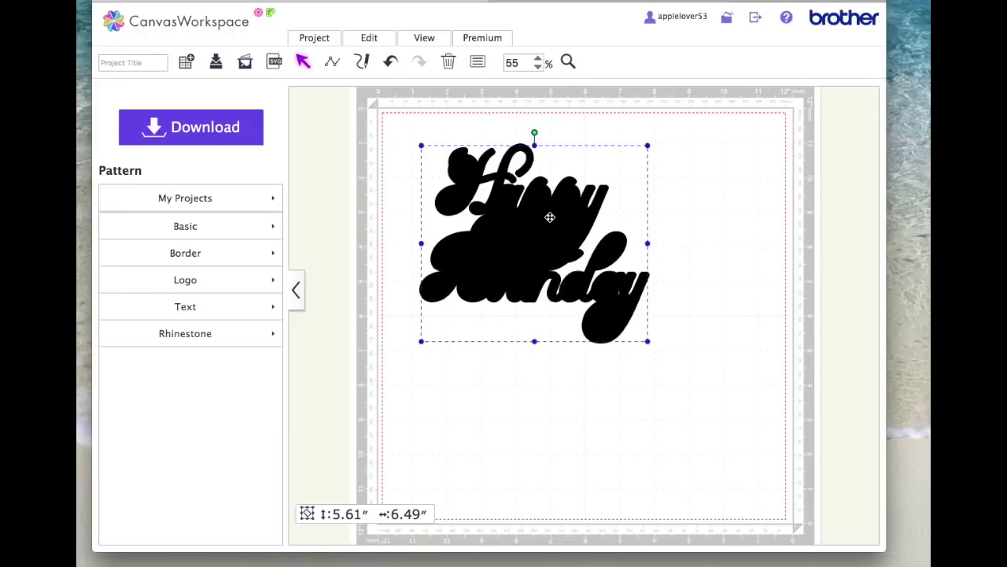
Step: Separate the offset shape from the thin lettering by placing them in opposite corners of the mat
{"action": "left_click_drag", "start_coordinate": [549, 217], "coordinate": [536, 398]}
{"action": "left_click_drag", "start_coordinate": [561, 199], "coordinate": [740, 161]}
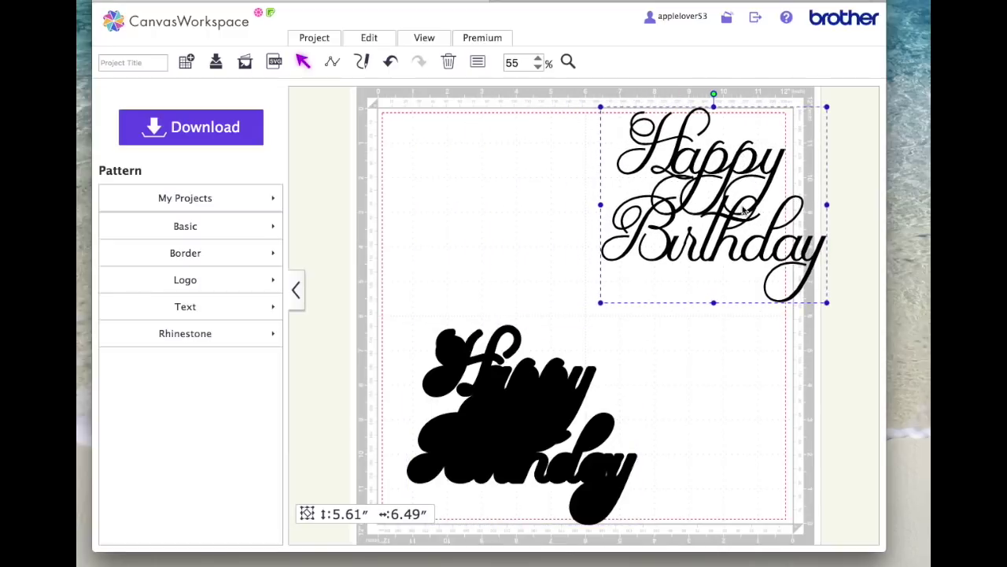
{"action": "left_click_drag", "start_coordinate": [543, 394], "coordinate": [523, 373]}
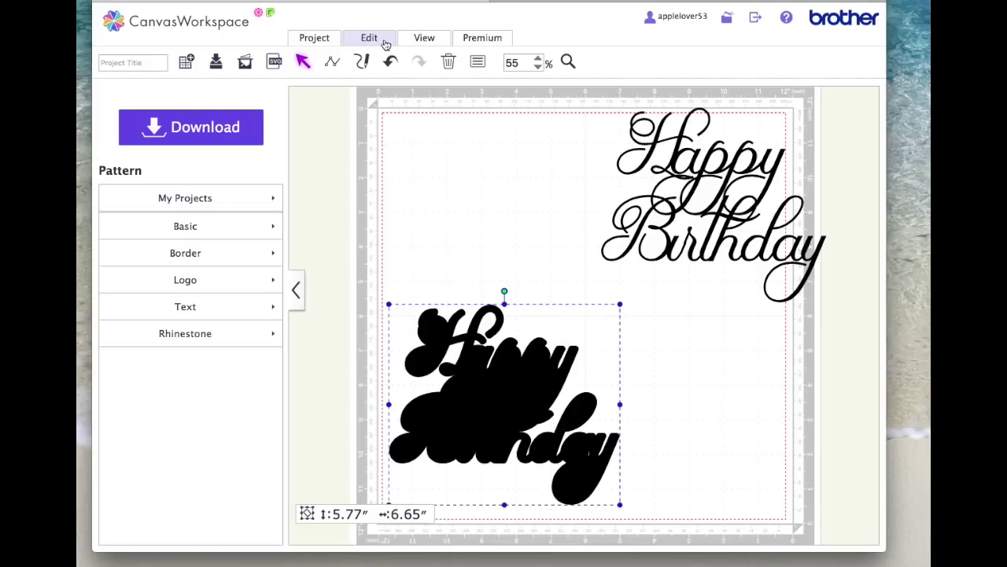
Step: Ungroup the offset shape and process its overlaps to cut out the letter openings, keeping it apart from the thin lettering
{"action": "right_click", "coordinate": [518, 361]}
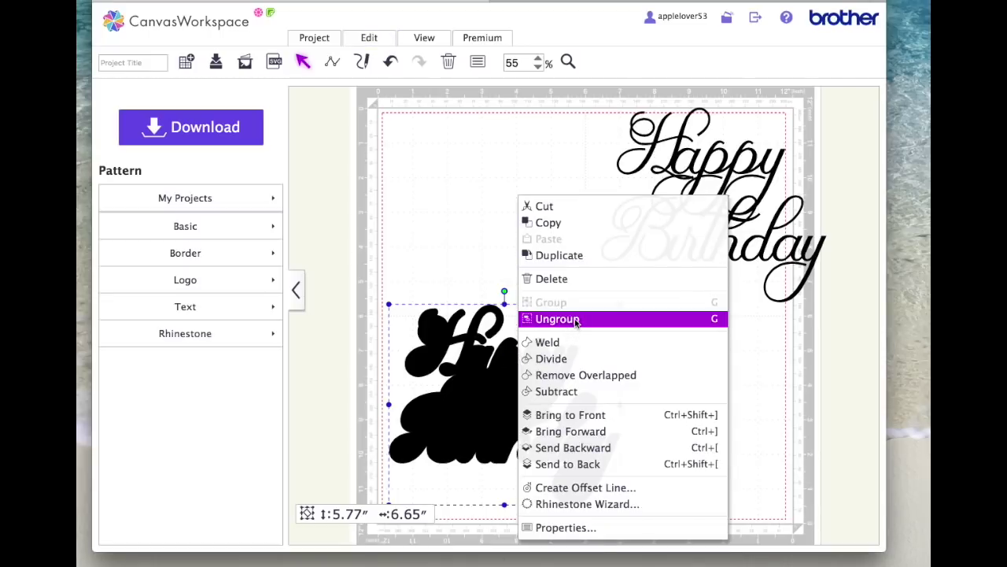
{"action": "left_click", "coordinate": [557, 318]}
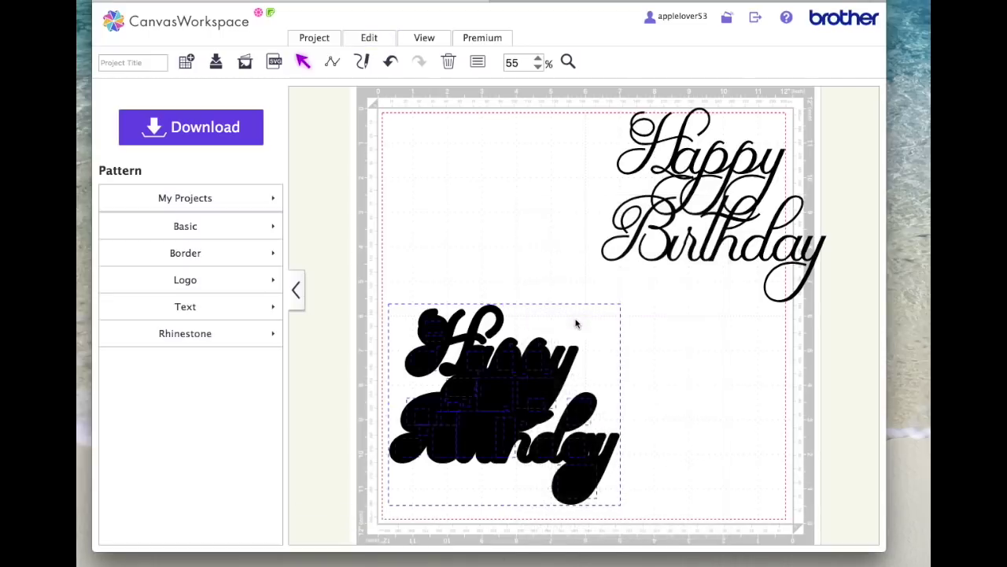
{"action": "left_click", "coordinate": [383, 43]}
{"action": "left_click", "coordinate": [483, 285]}
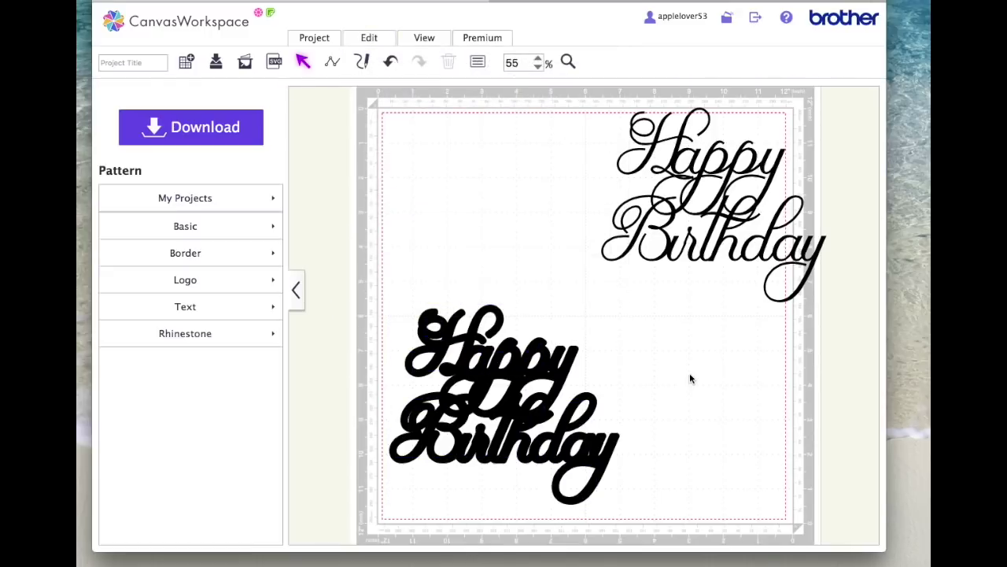
{"action": "left_click_drag", "start_coordinate": [560, 376], "coordinate": [561, 350]}
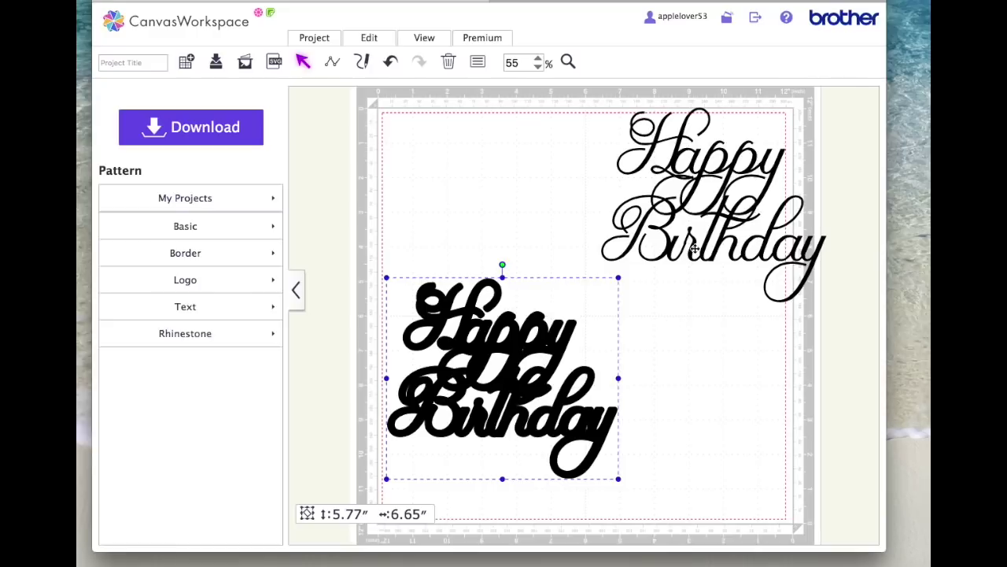
{"action": "left_click_drag", "start_coordinate": [737, 161], "coordinate": [738, 182]}
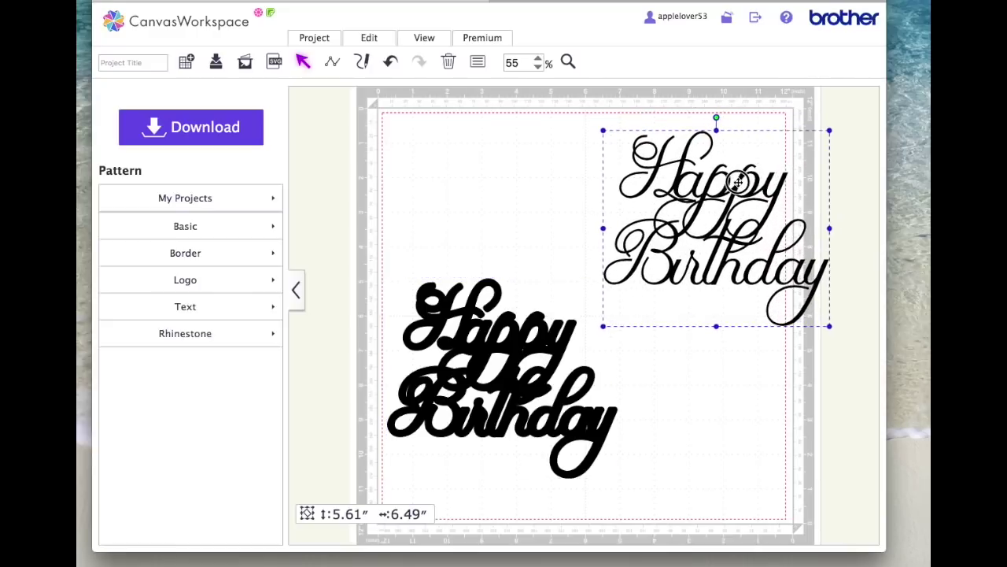
Step: Set both the fill and the line color of the thick offset lettering to red
{"action": "left_click", "coordinate": [515, 327]}
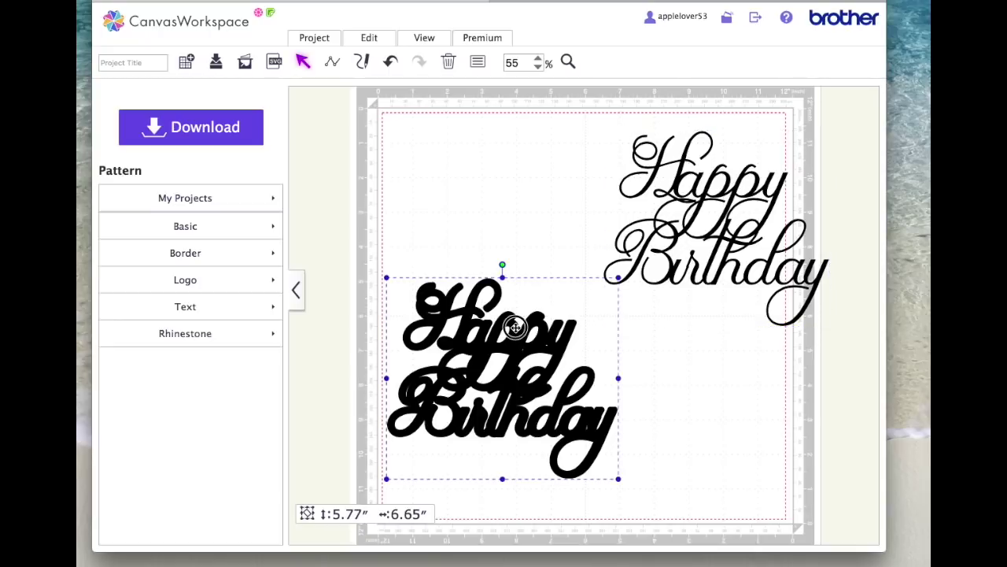
{"action": "left_click", "coordinate": [478, 62]}
{"action": "left_click", "coordinate": [402, 230]}
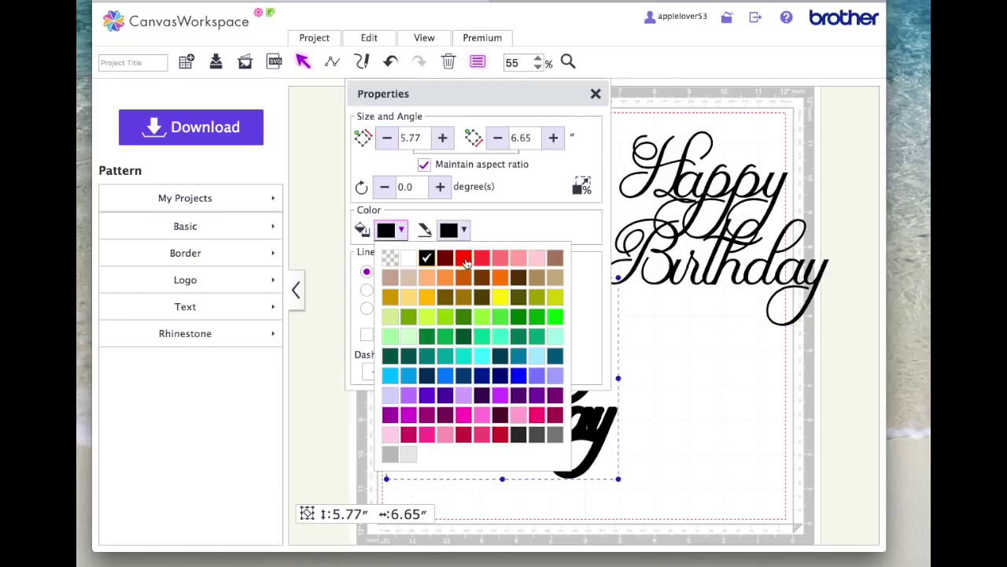
{"action": "left_click", "coordinate": [464, 258]}
{"action": "left_click", "coordinate": [463, 230]}
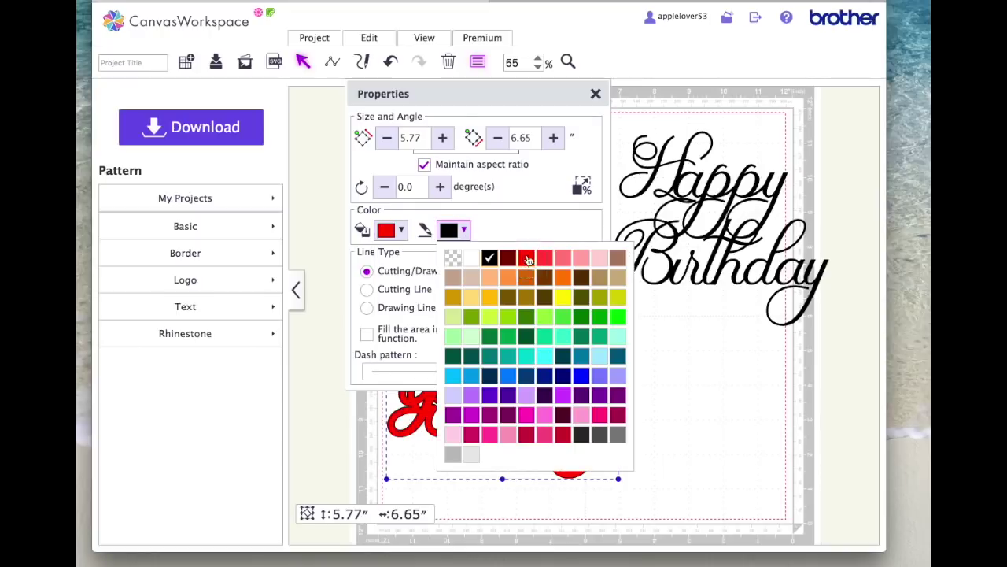
{"action": "left_click", "coordinate": [527, 259]}
{"action": "left_click", "coordinate": [595, 94]}
Step: Bring the thin black lettering to the front and center it on the red offset lettering
{"action": "left_click_drag", "start_coordinate": [549, 349], "coordinate": [540, 227]}
{"action": "left_click_drag", "start_coordinate": [741, 187], "coordinate": [522, 328]}
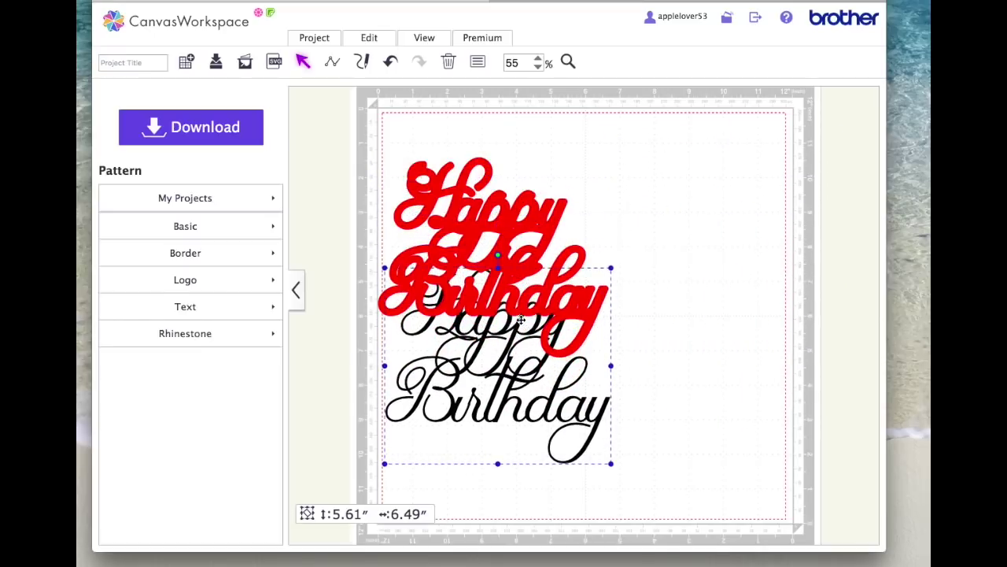
{"action": "right_click", "coordinate": [527, 382]}
{"action": "left_click", "coordinate": [611, 414]}
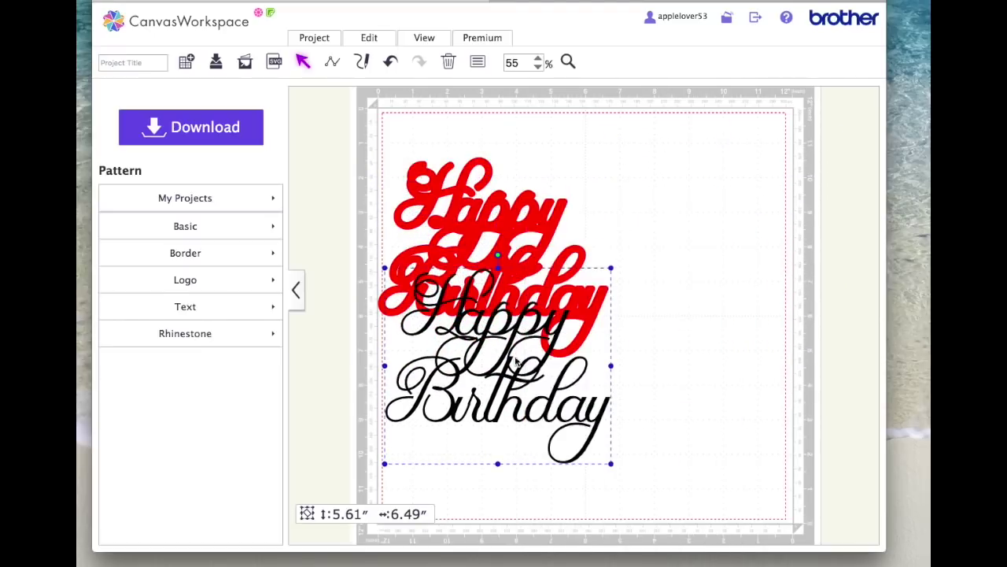
{"action": "left_click_drag", "start_coordinate": [513, 337], "coordinate": [510, 226]}
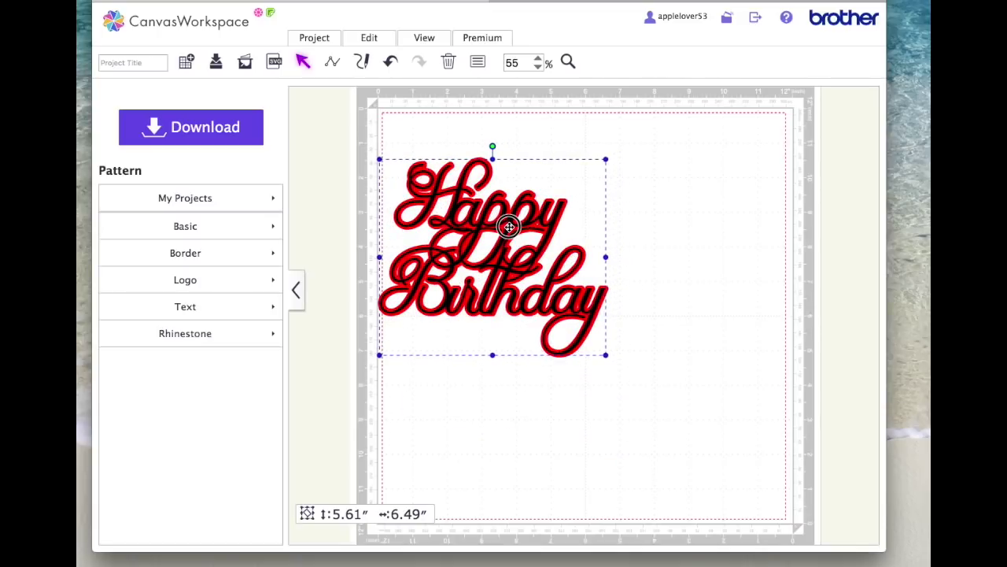
Step: Select the black lettering together with its red offset and group them
{"action": "left_click", "coordinate": [632, 358]}
{"action": "left_click_drag", "start_coordinate": [636, 395], "coordinate": [331, 124]}
{"action": "right_click", "coordinate": [481, 214]}
{"action": "left_click", "coordinate": [530, 305]}
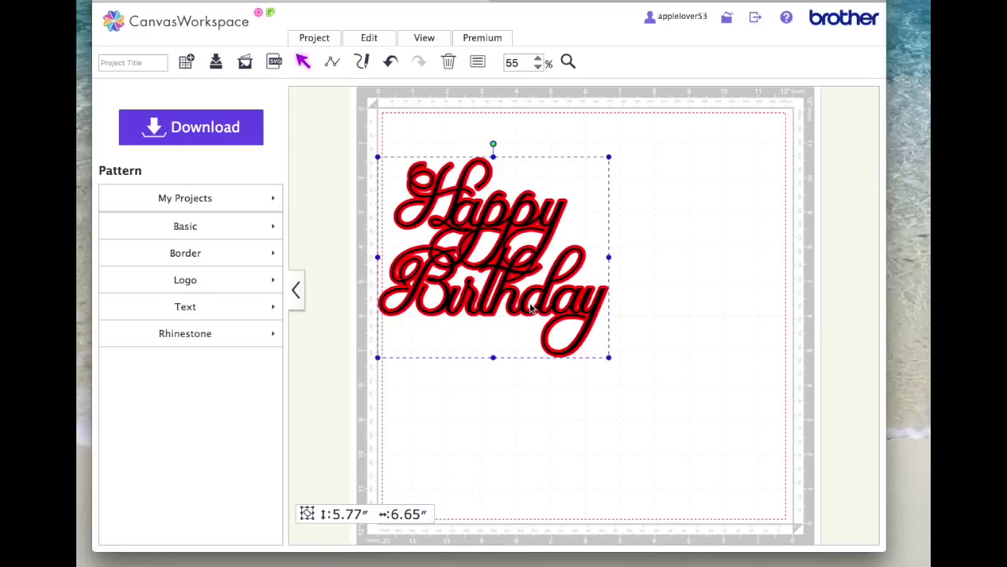
Step: Copy and paste the grouped "Happy Birthday" design and place the copy beside the original
{"action": "key", "text": "super+c"}
{"action": "key", "text": "super+v"}
{"action": "left_click_drag", "start_coordinate": [526, 227], "coordinate": [744, 214]}
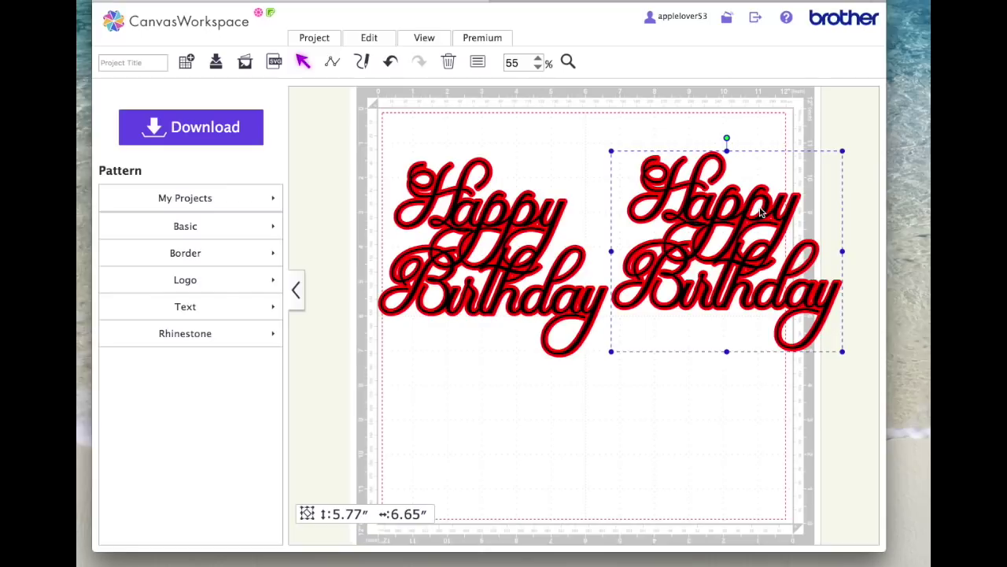
Step: Flip the copy horizontally and arrange both designs diagonally within the mat's cutting area
{"action": "left_click", "coordinate": [369, 38]}
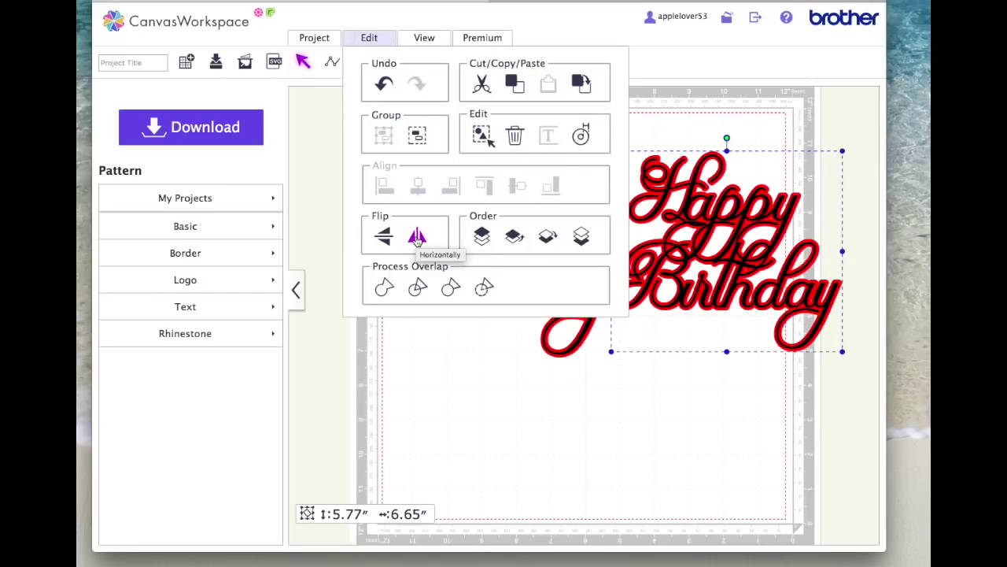
{"action": "left_click", "coordinate": [418, 238]}
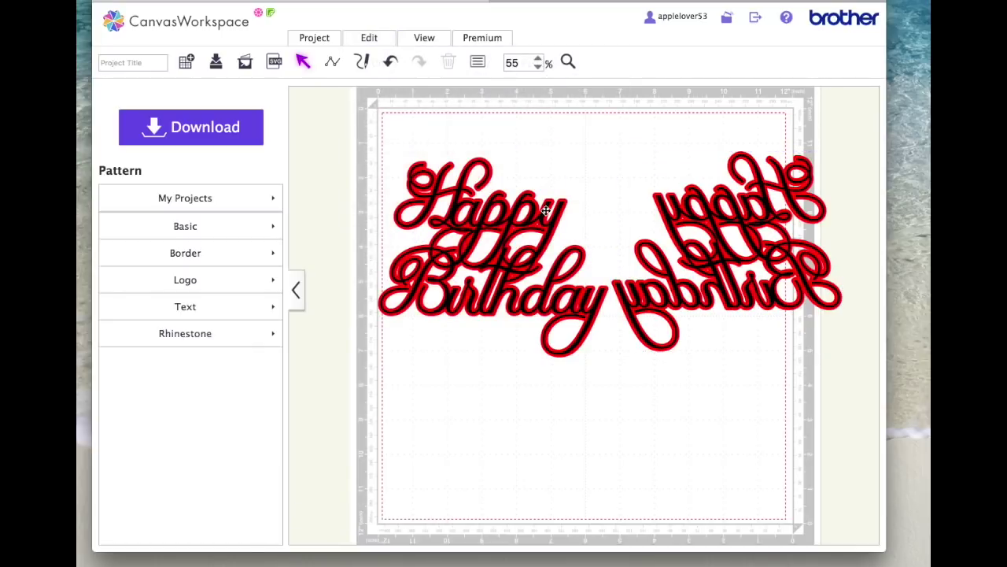
{"action": "left_click_drag", "start_coordinate": [555, 223], "coordinate": [564, 198]}
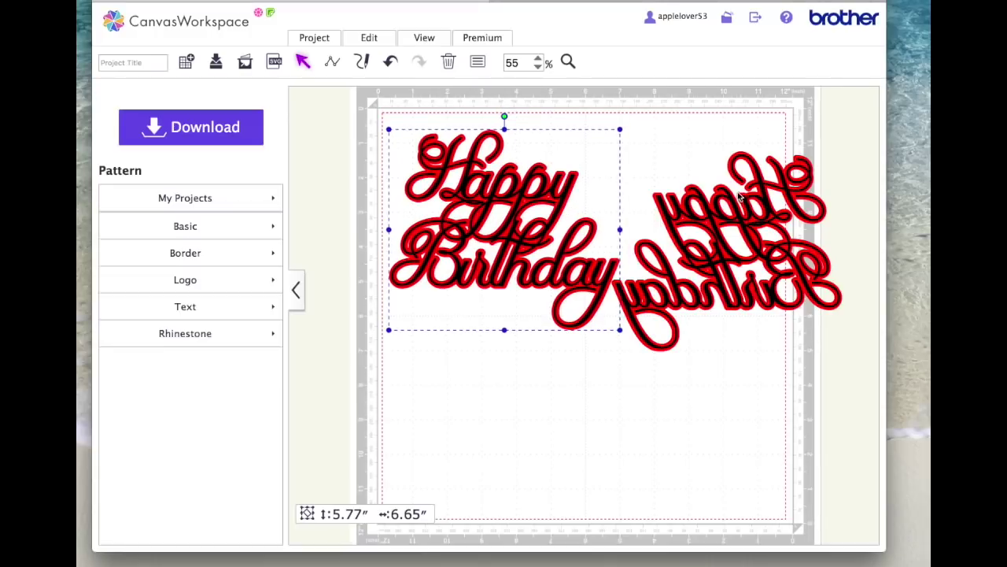
{"action": "left_click_drag", "start_coordinate": [760, 216], "coordinate": [691, 348]}
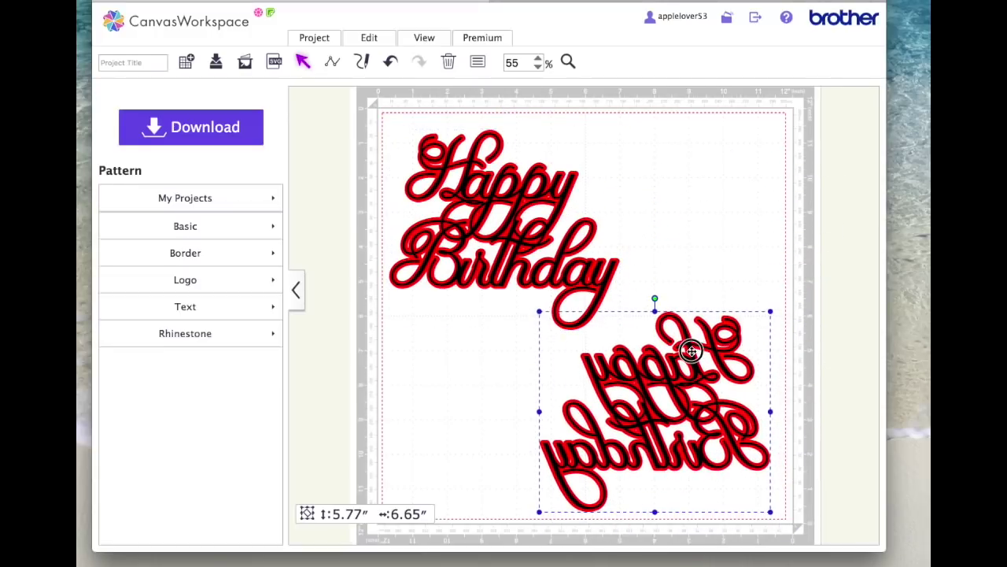
{"action": "left_click", "coordinate": [748, 225]}
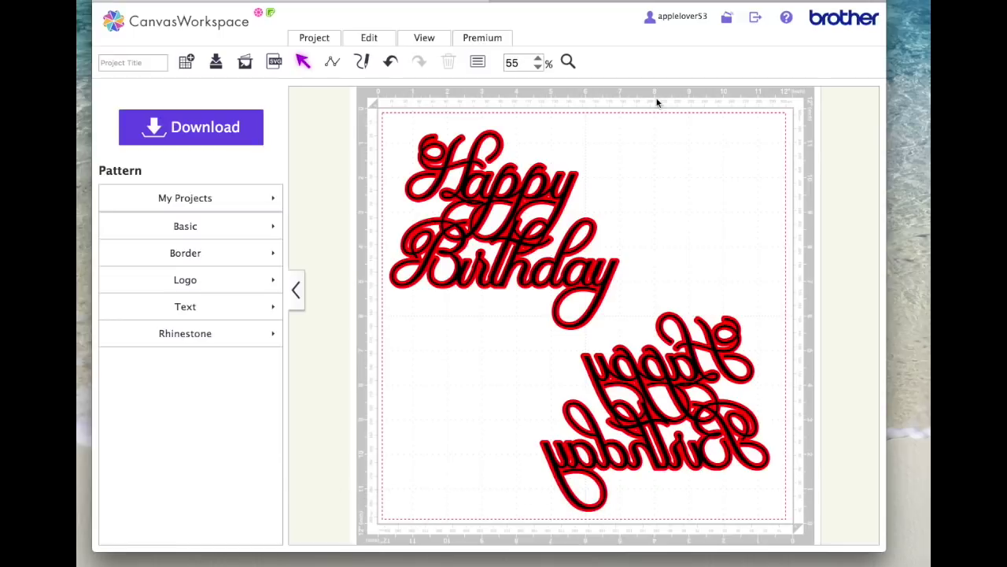
{"action": "left_click", "coordinate": [692, 353]}
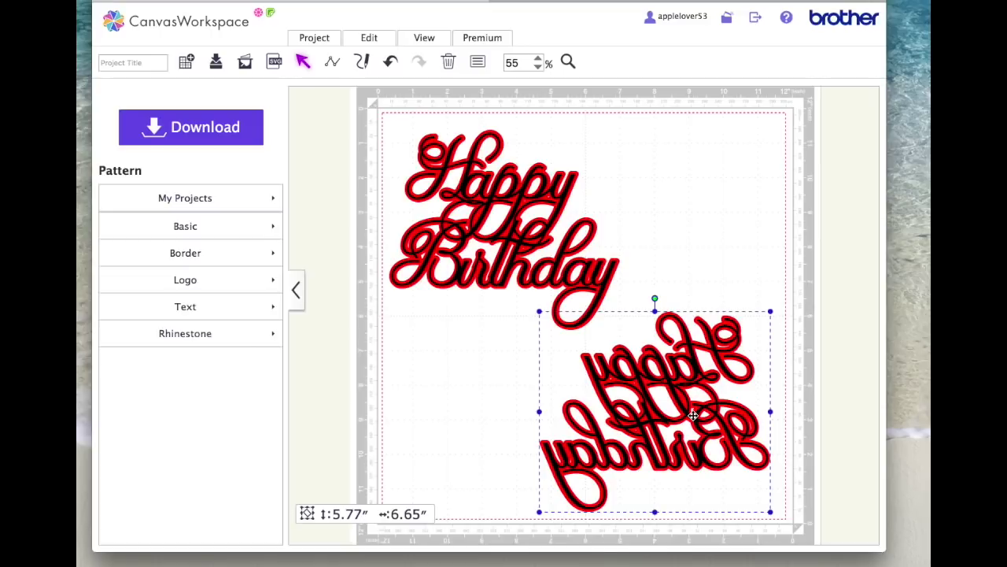
{"action": "left_click", "coordinate": [692, 176]}
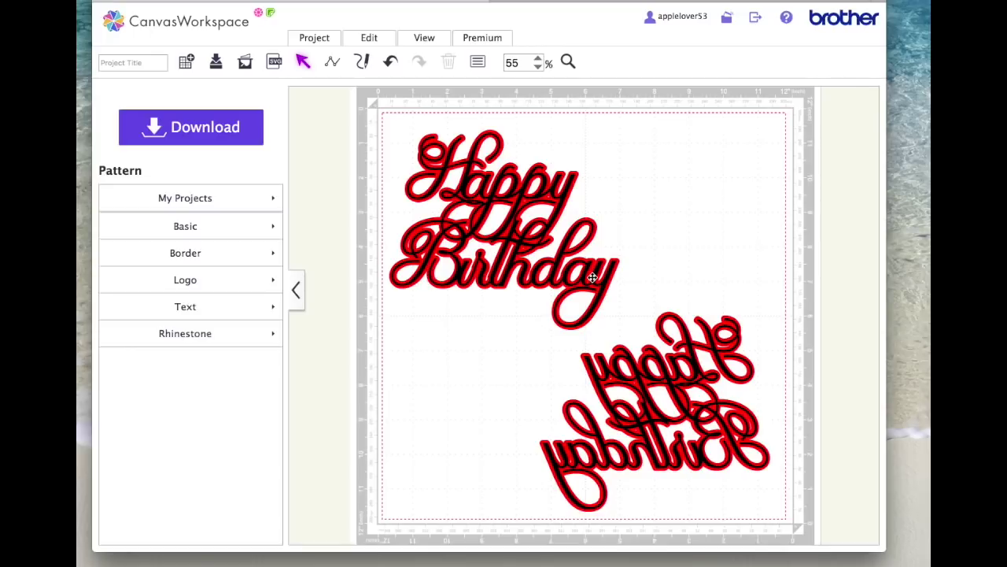
{"action": "left_click", "coordinate": [433, 402]}
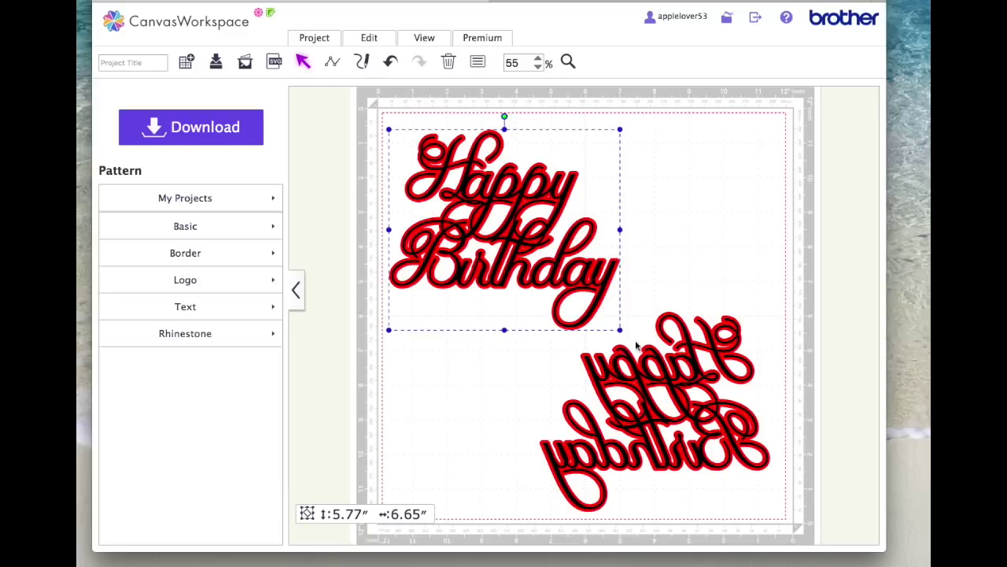
Step: Delete the mirrored "Happy Birthday" copy and ungroup the remaining design
{"action": "left_click", "coordinate": [694, 363]}
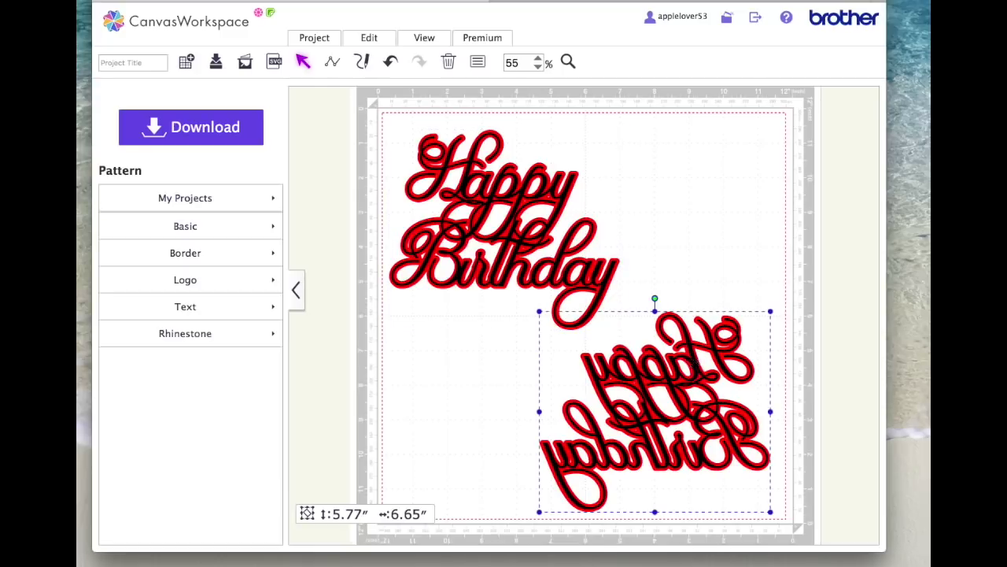
{"action": "key", "text": "Delete"}
{"action": "left_click", "coordinate": [511, 183]}
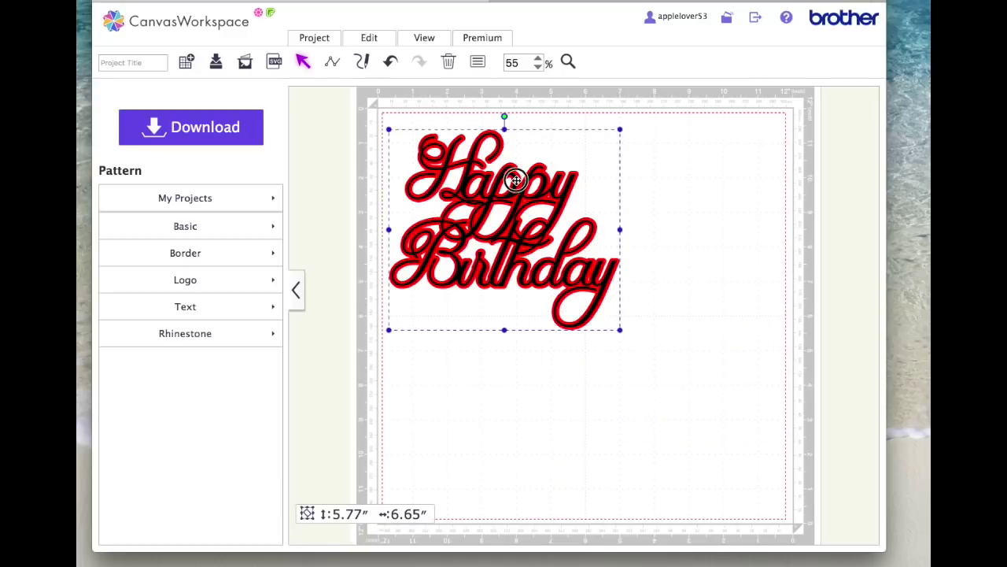
{"action": "right_click", "coordinate": [513, 183]}
{"action": "left_click", "coordinate": [576, 304]}
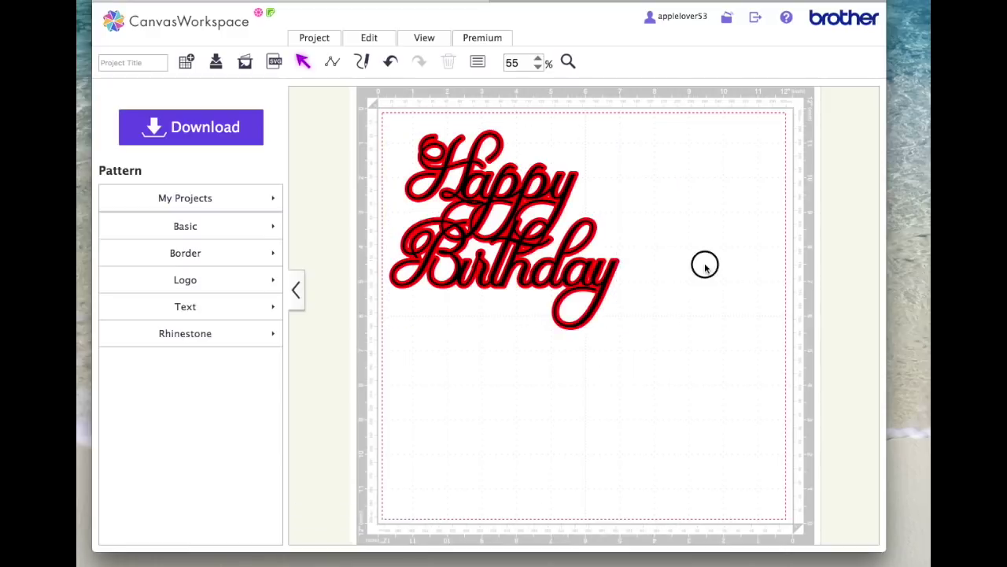
Step: Separate the black lettering from its red backing, moving the backing partly off the mat and the lettering onto clear mat space
{"action": "left_click_drag", "start_coordinate": [499, 185], "coordinate": [718, 166]}
{"action": "left_click_drag", "start_coordinate": [547, 191], "coordinate": [336, 168]}
{"action": "left_click_drag", "start_coordinate": [715, 175], "coordinate": [579, 196]}
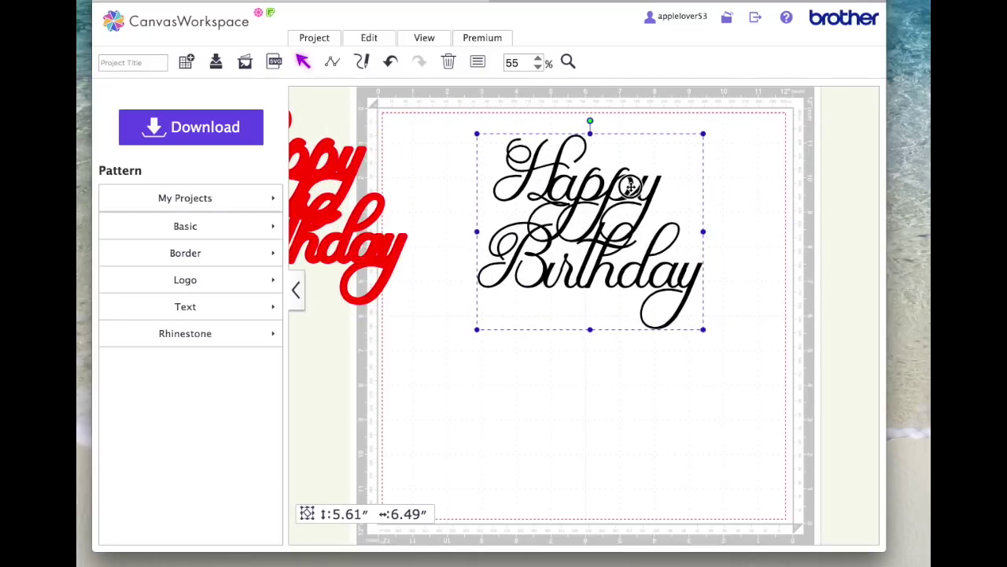
Step: Create an outward offset around only the black lettering's outer edge, keeping the original, and move the offset below it
{"action": "left_click", "coordinate": [369, 38]}
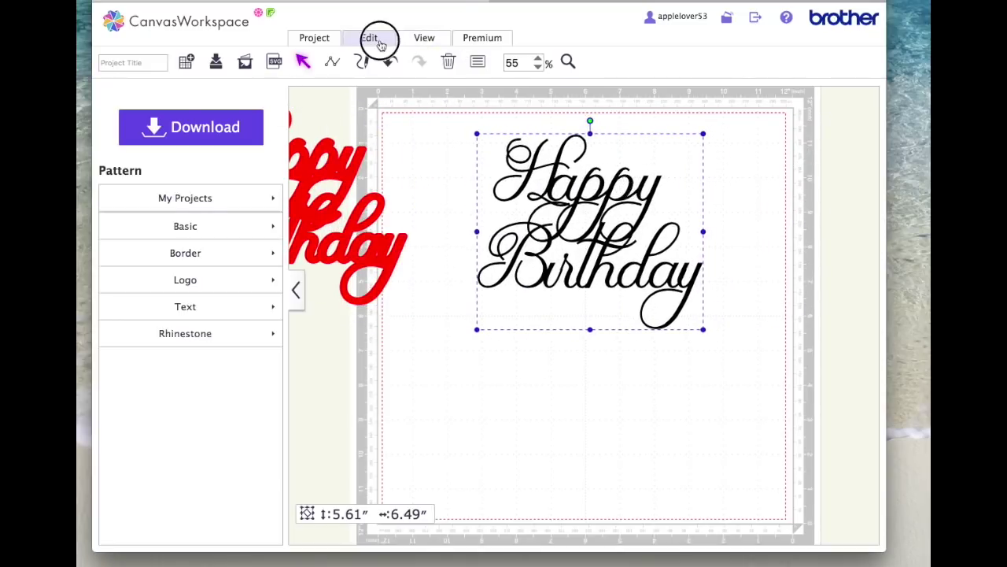
{"action": "left_click", "coordinate": [583, 135]}
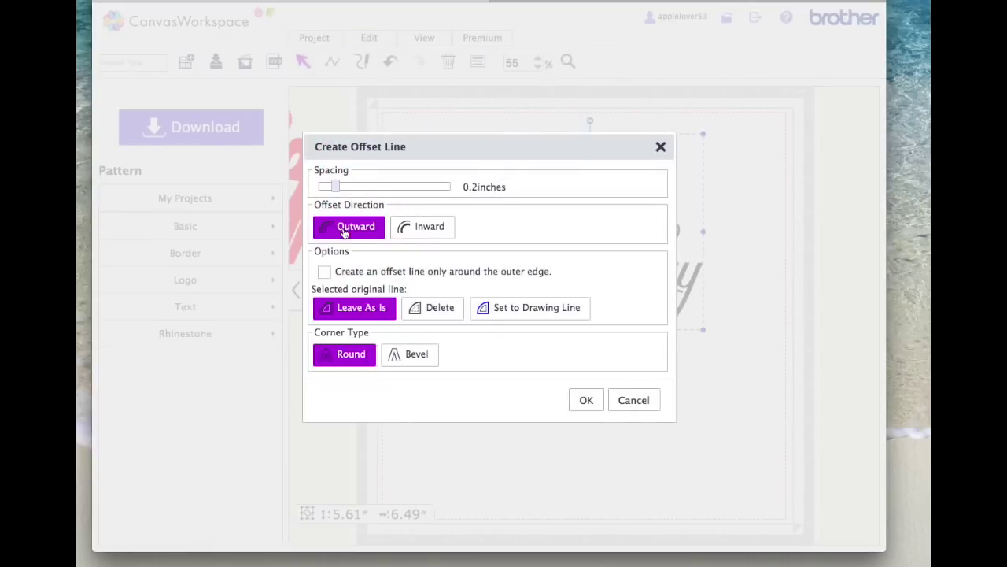
{"action": "left_click_drag", "start_coordinate": [337, 186], "coordinate": [324, 189]}
{"action": "left_click", "coordinate": [326, 272]}
{"action": "left_click", "coordinate": [587, 402]}
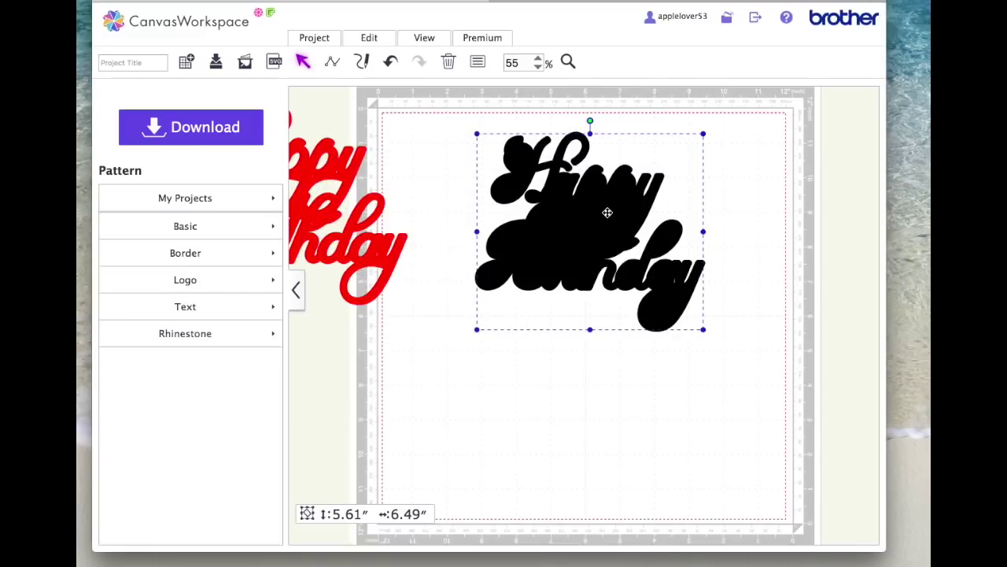
{"action": "left_click_drag", "start_coordinate": [607, 212], "coordinate": [536, 395]}
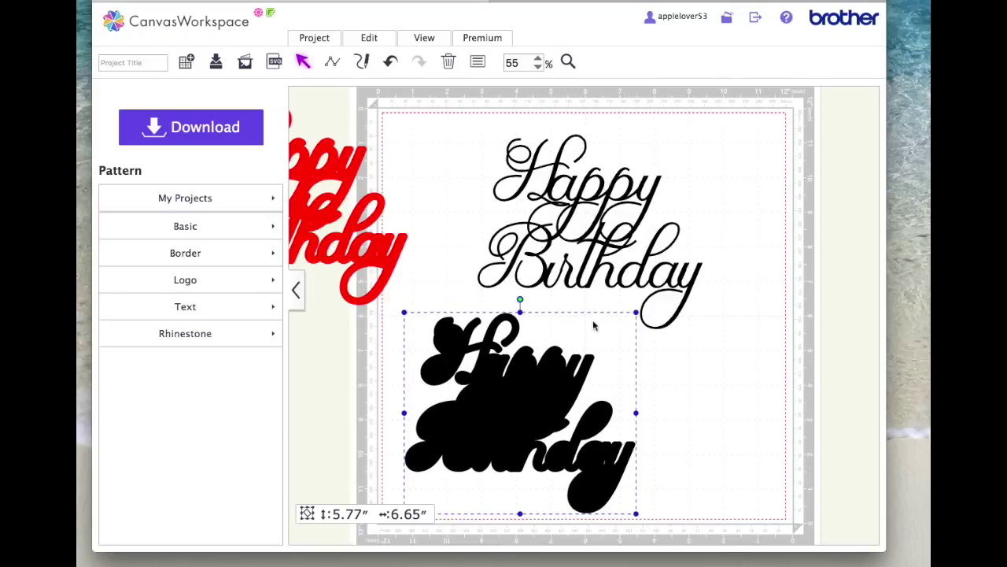
Step: Set the solid offset shape's fill to transparent
{"action": "left_click", "coordinate": [478, 63]}
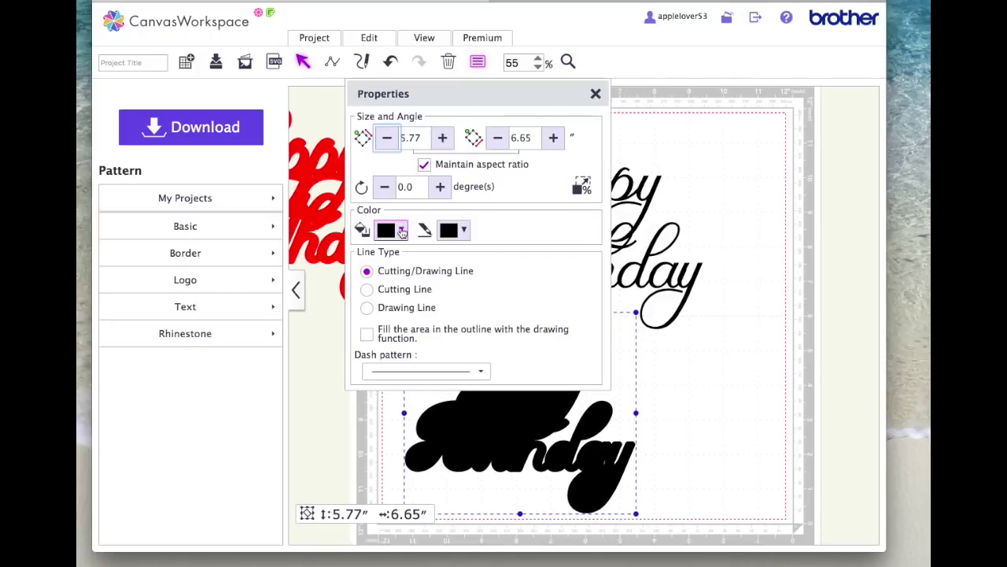
{"action": "left_click", "coordinate": [401, 231]}
{"action": "left_click", "coordinate": [390, 258]}
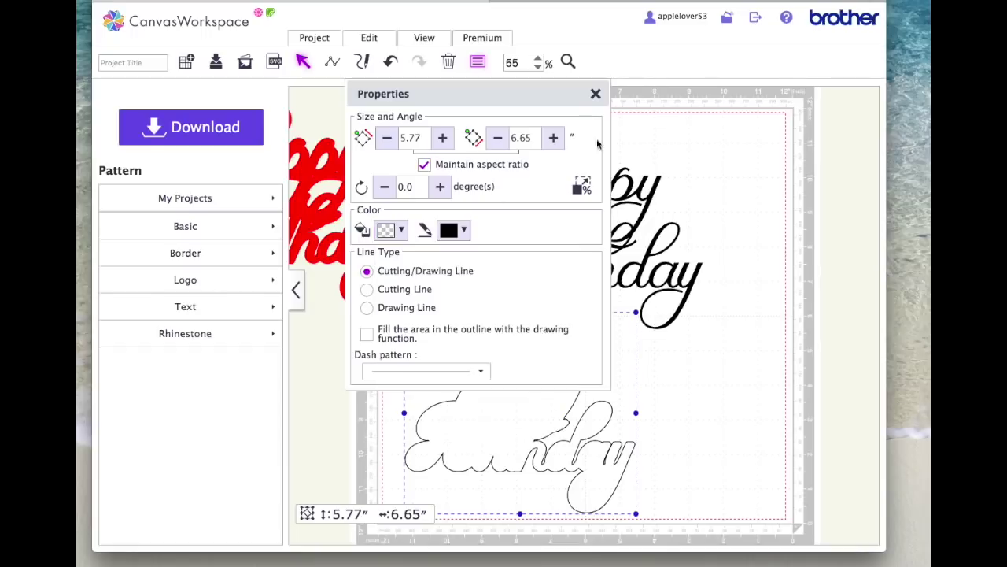
{"action": "left_click", "coordinate": [595, 94]}
Step: Set both the fill and outline colors of the outer-edge offset to red
{"action": "left_click_drag", "start_coordinate": [531, 380], "coordinate": [524, 370]}
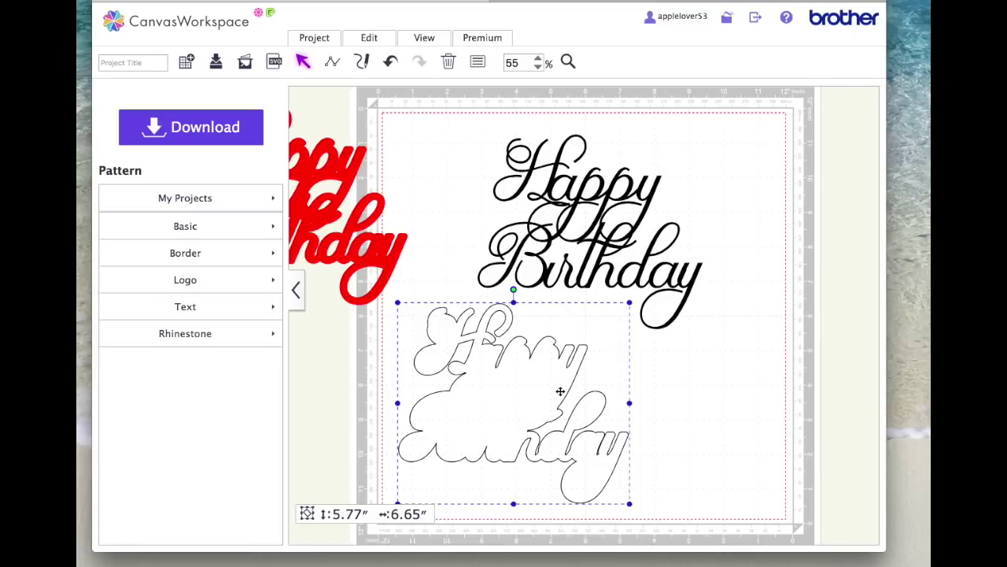
{"action": "left_click", "coordinate": [478, 63]}
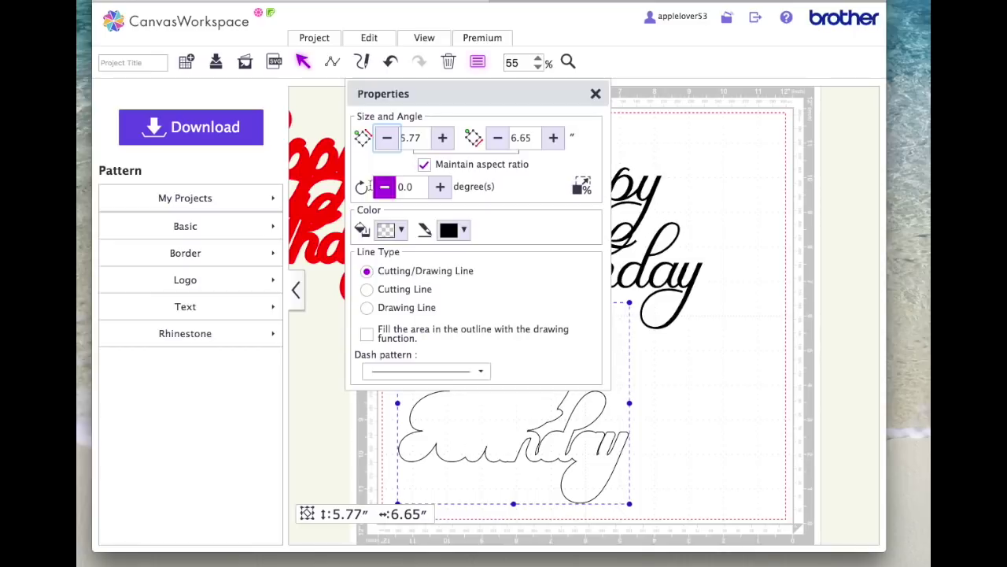
{"action": "left_click", "coordinate": [401, 230]}
{"action": "left_click", "coordinate": [463, 257]}
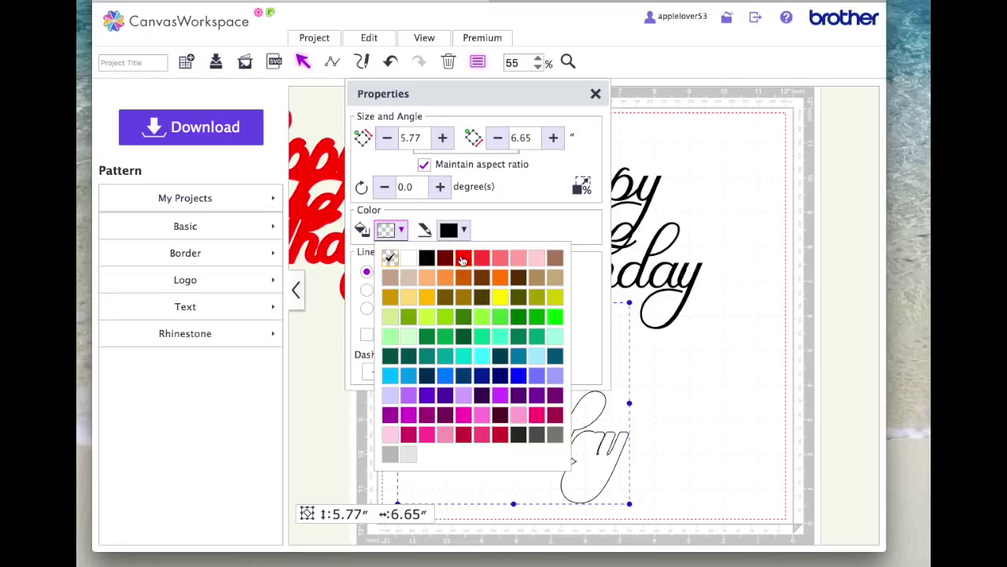
{"action": "left_click", "coordinate": [596, 94]}
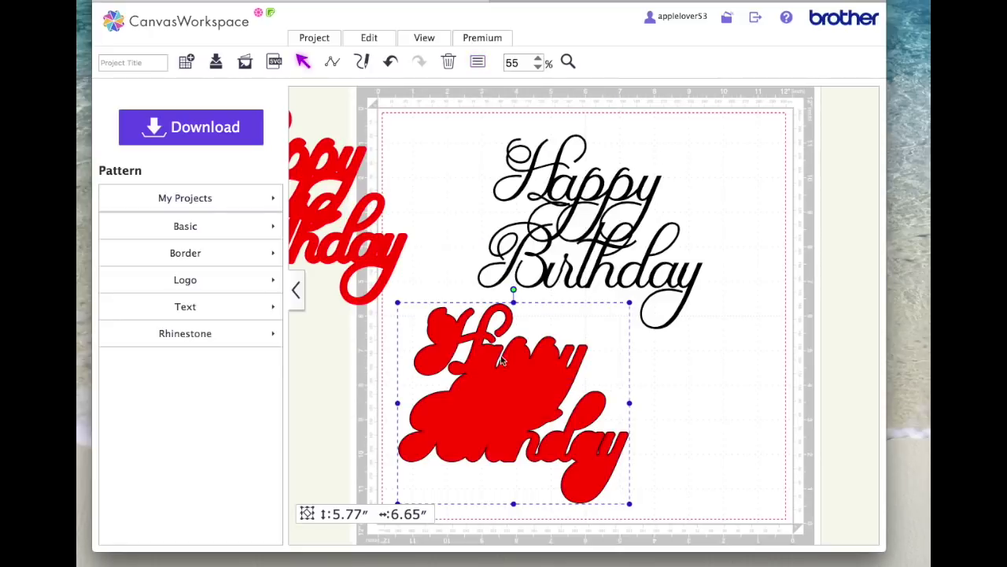
{"action": "left_click", "coordinate": [479, 63]}
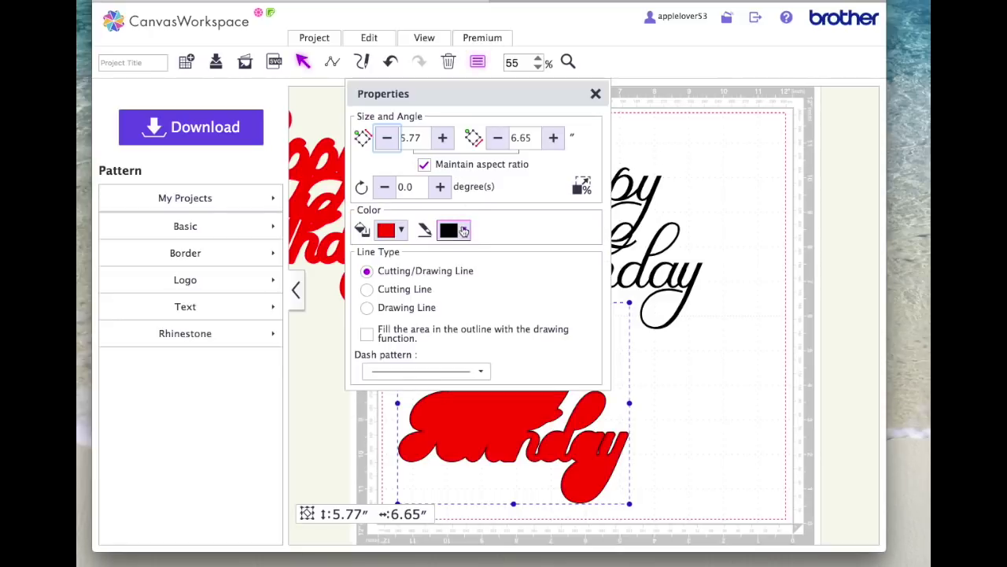
{"action": "left_click", "coordinate": [464, 231]}
{"action": "left_click", "coordinate": [535, 263]}
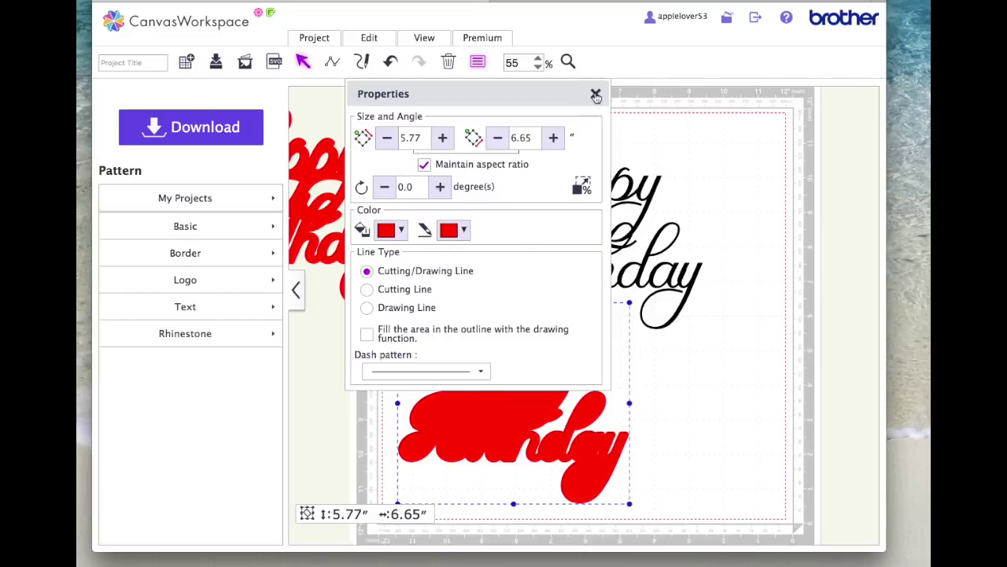
{"action": "left_click", "coordinate": [596, 94]}
Step: Bring the black lettering to the front and center it over the solid red backing
{"action": "left_click_drag", "start_coordinate": [686, 212], "coordinate": [667, 296]}
{"action": "right_click", "coordinate": [667, 296]}
{"action": "left_click", "coordinate": [722, 414]}
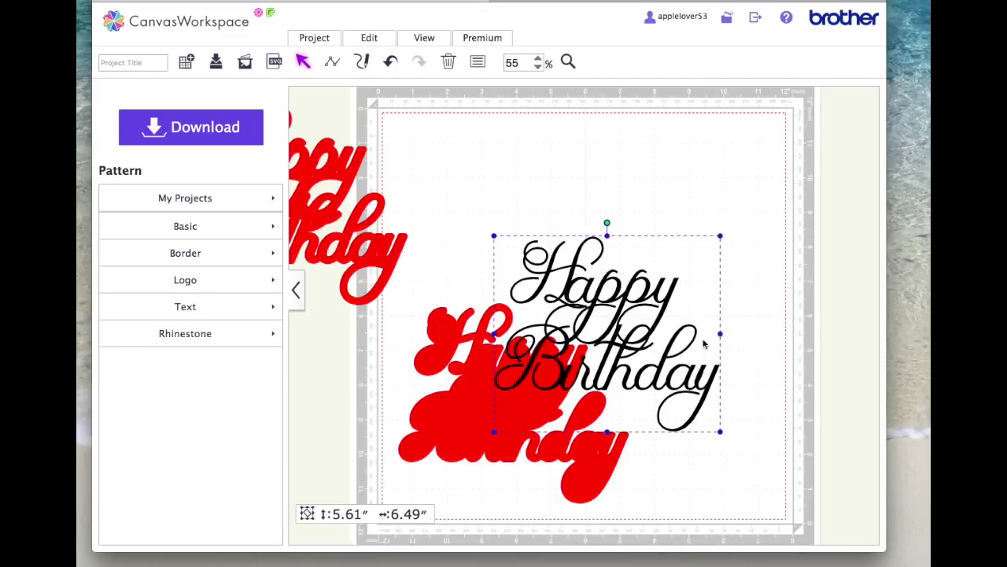
{"action": "left_click_drag", "start_coordinate": [673, 299], "coordinate": [576, 357]}
{"action": "left_click", "coordinate": [658, 353]}
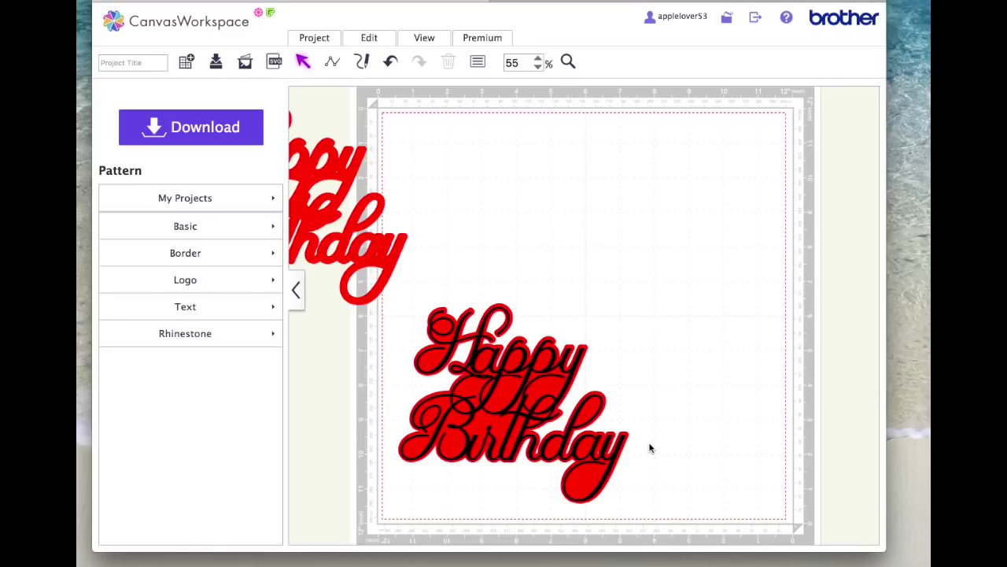
Step: Move the solid red backing off the lettering and add a small tilted heart, about 1.38 inches wide, against the "y" of "Happy"
{"action": "left_click_drag", "start_coordinate": [523, 360], "coordinate": [675, 207]}
{"action": "left_click_drag", "start_coordinate": [478, 339], "coordinate": [456, 326]}
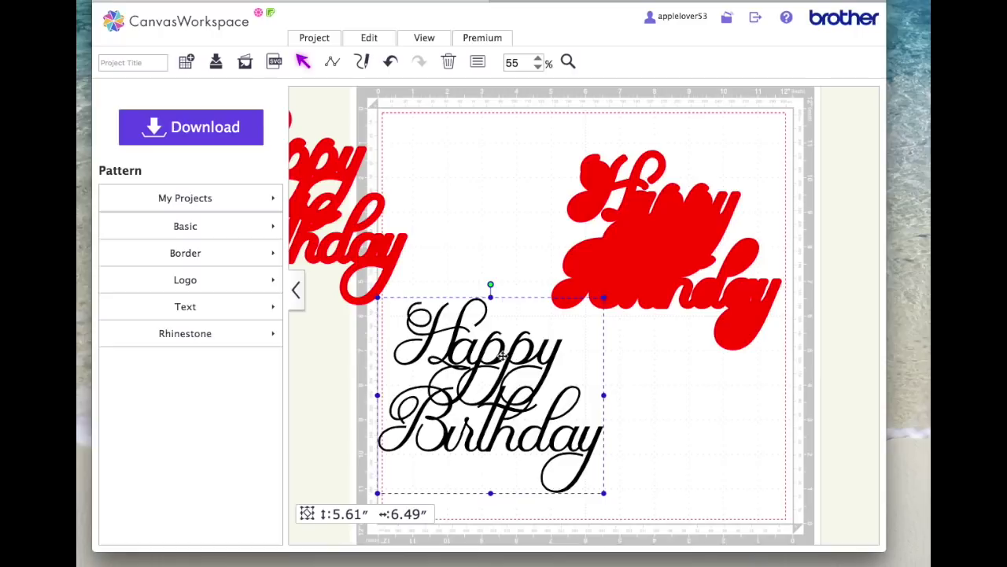
{"action": "left_click", "coordinate": [200, 228]}
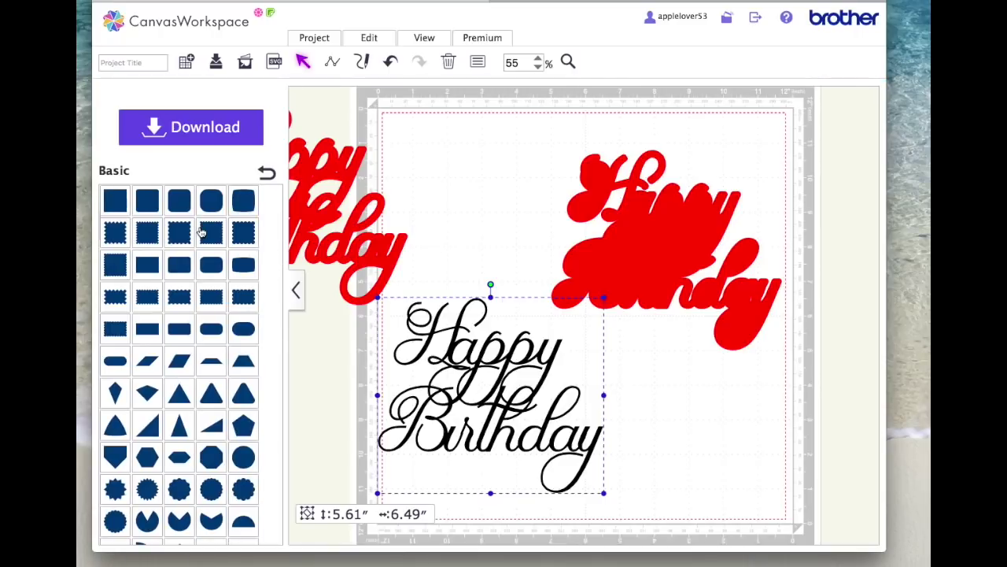
{"action": "scroll", "coordinate": [243, 355], "scroll_direction": "down", "scroll_amount": 10}
{"action": "scroll", "coordinate": [247, 299], "scroll_direction": "down", "scroll_amount": 2}
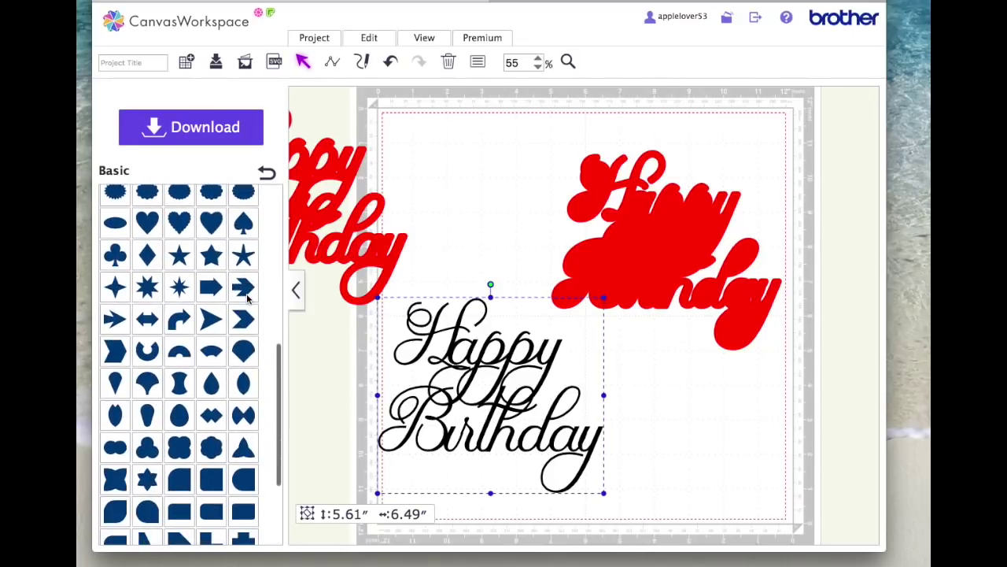
{"action": "scroll", "coordinate": [244, 299], "scroll_direction": "up", "scroll_amount": 3}
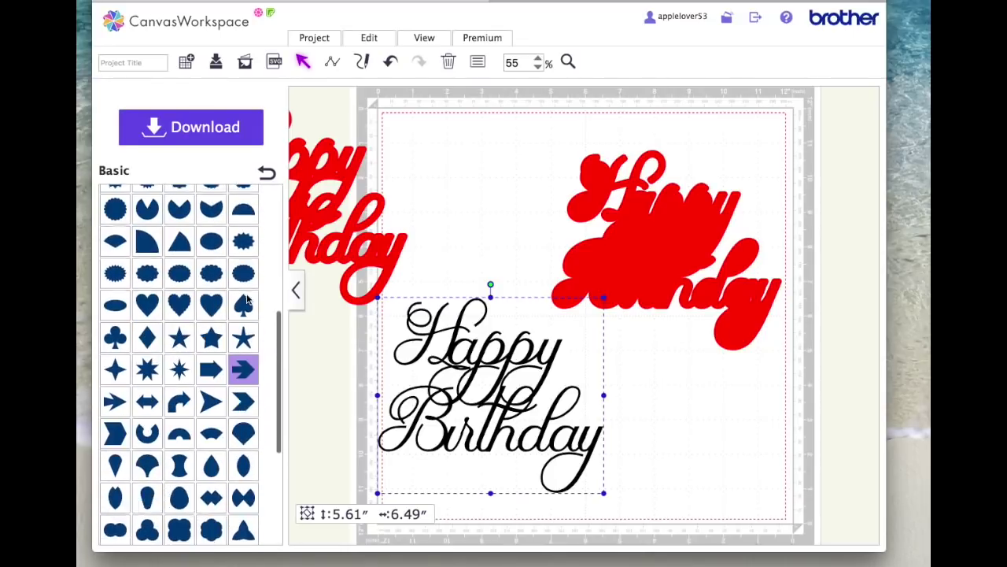
{"action": "left_click", "coordinate": [138, 310]}
{"action": "left_click_drag", "start_coordinate": [456, 165], "coordinate": [685, 393]}
{"action": "left_click_drag", "start_coordinate": [754, 349], "coordinate": [574, 377]}
{"action": "left_click", "coordinate": [668, 429]}
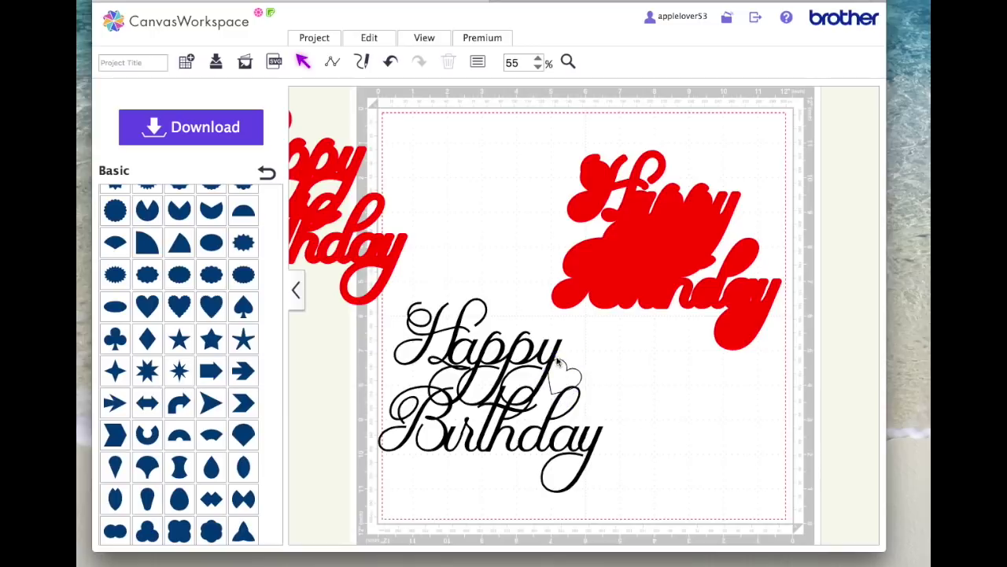
Step: Move the heart clear of the lettering and undo its deletion
{"action": "left_click_drag", "start_coordinate": [566, 376], "coordinate": [697, 393]}
{"action": "key", "text": "Delete"}
{"action": "key", "text": "ctrl+z"}
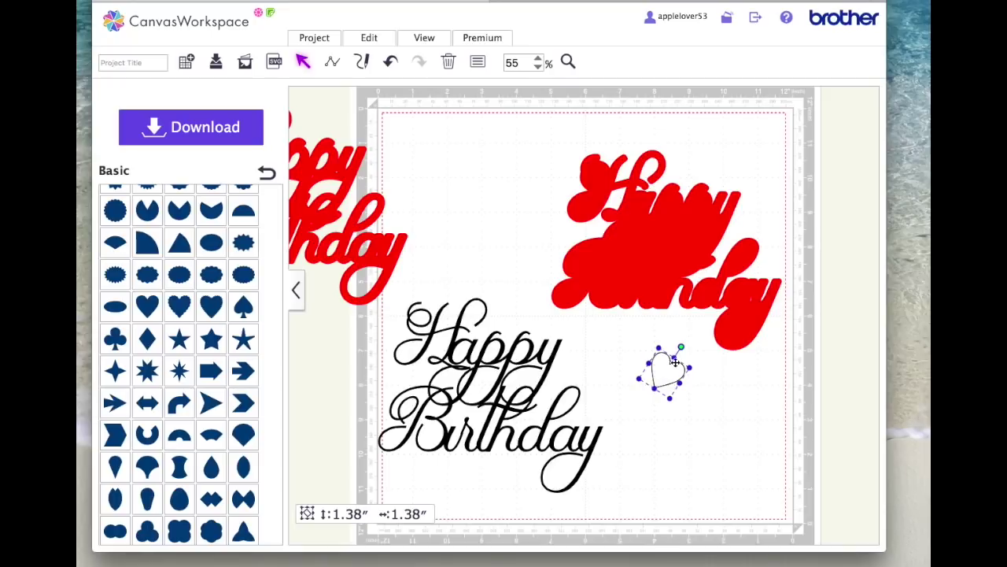
Step: Arrange both red backings side by side above the black lettering and delete the heart
{"action": "left_click_drag", "start_coordinate": [668, 240], "coordinate": [711, 201]}
{"action": "left_click_drag", "start_coordinate": [382, 251], "coordinate": [555, 238]}
{"action": "left_click_drag", "start_coordinate": [533, 350], "coordinate": [535, 366]}
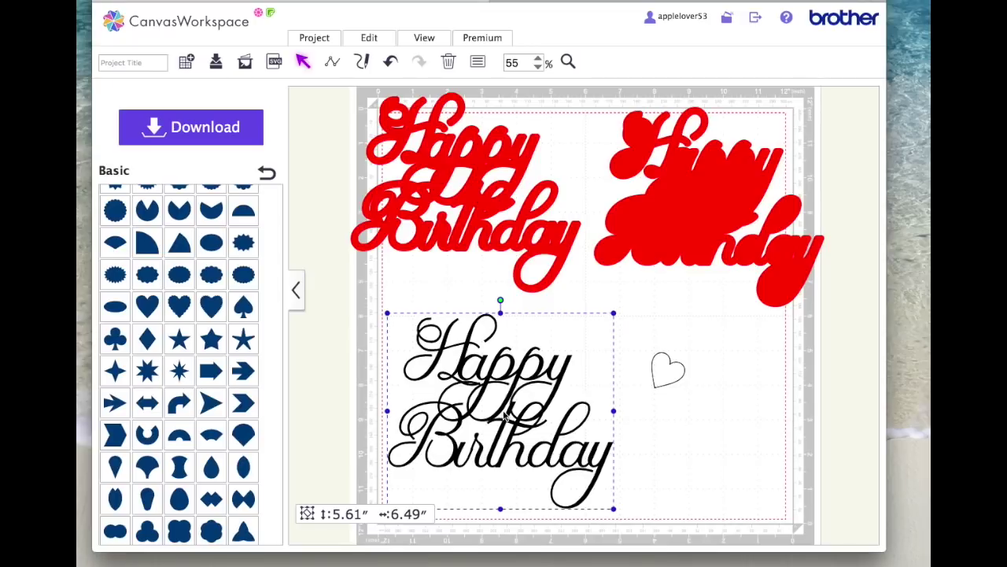
{"action": "left_click", "coordinate": [669, 365]}
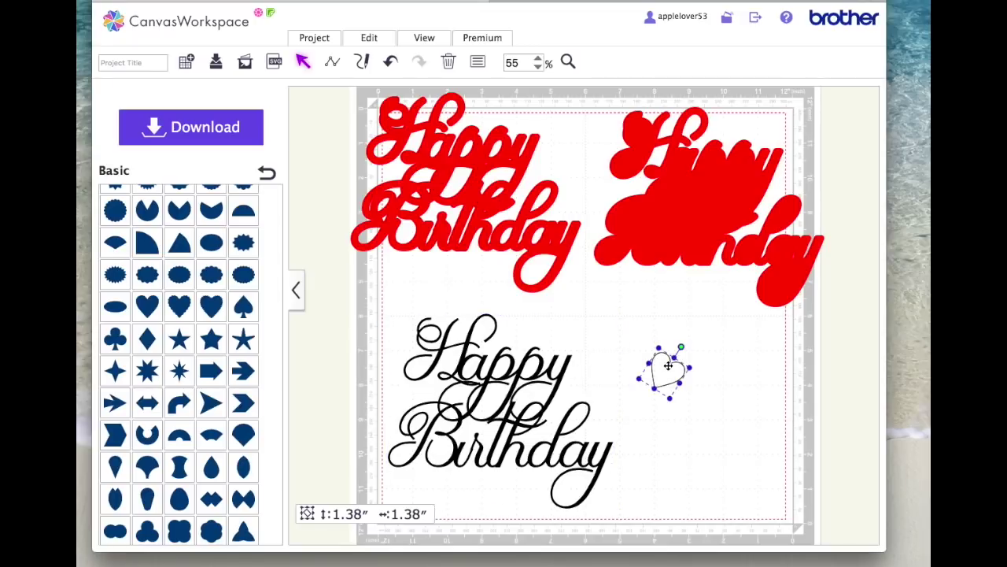
{"action": "key", "text": "Delete"}
Step: Center the black lettering on the open red backing near the mat's upper edge and delete the solid red backing
{"action": "left_click_drag", "start_coordinate": [697, 232], "coordinate": [784, 289]}
{"action": "left_click_drag", "start_coordinate": [537, 245], "coordinate": [597, 282]}
{"action": "left_click_drag", "start_coordinate": [572, 359], "coordinate": [577, 189]}
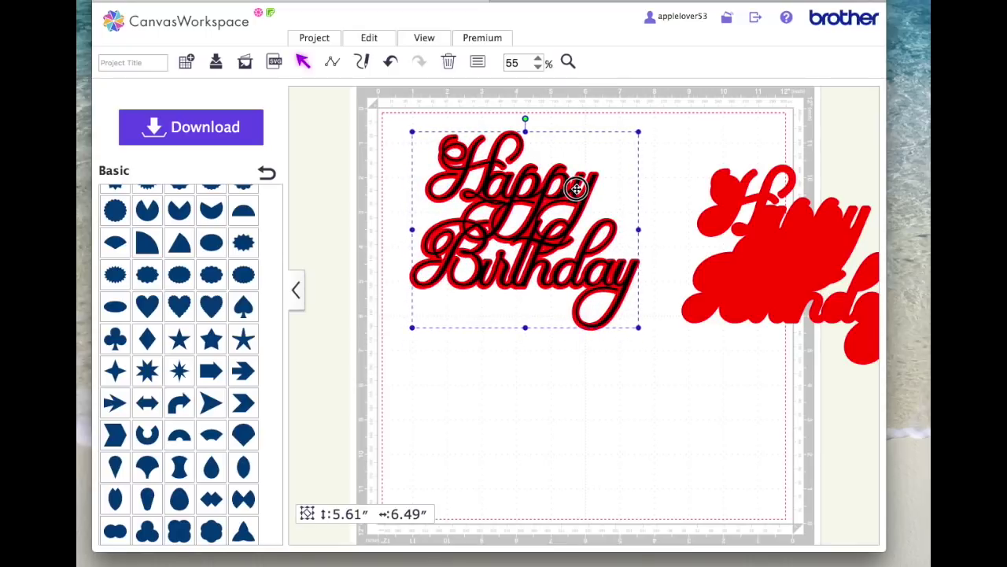
{"action": "left_click_drag", "start_coordinate": [764, 252], "coordinate": [542, 427]}
{"action": "key", "text": "Delete"}
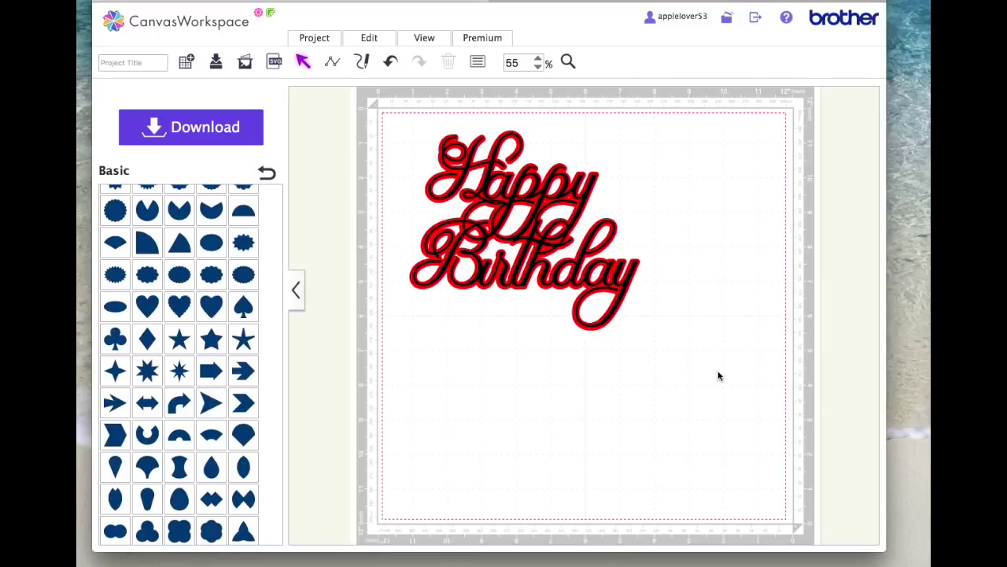